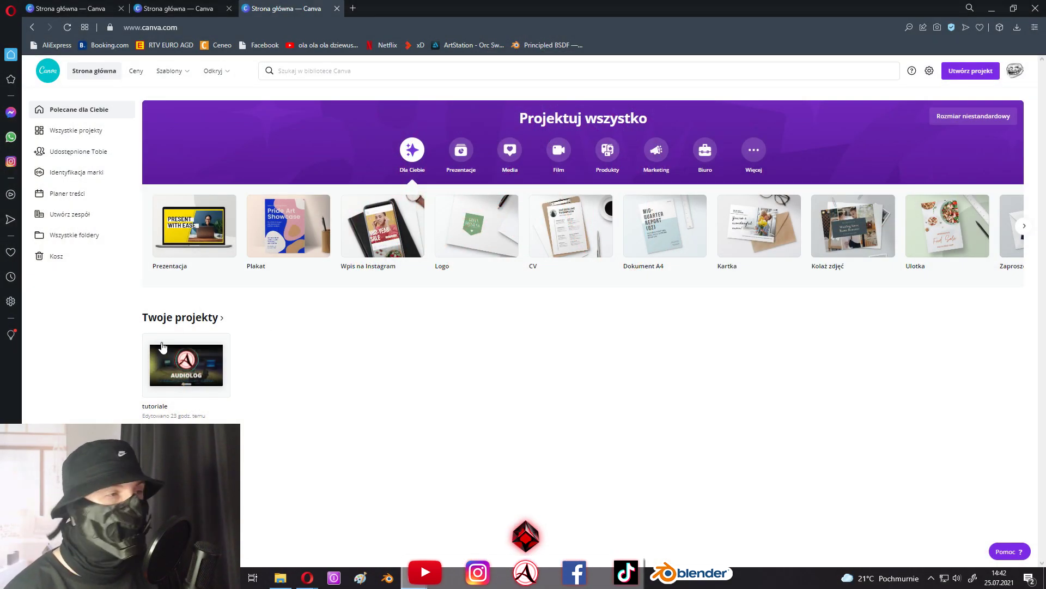
- Preview the existing AUDIOLOG design, then return to the Canva home page
left_click(184, 376)
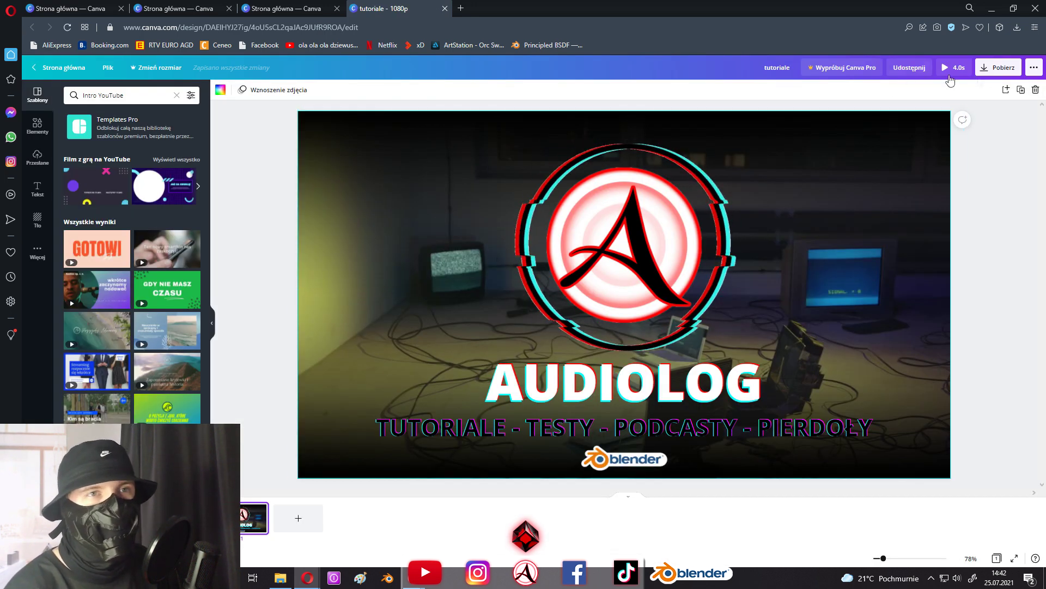
left_click(955, 67)
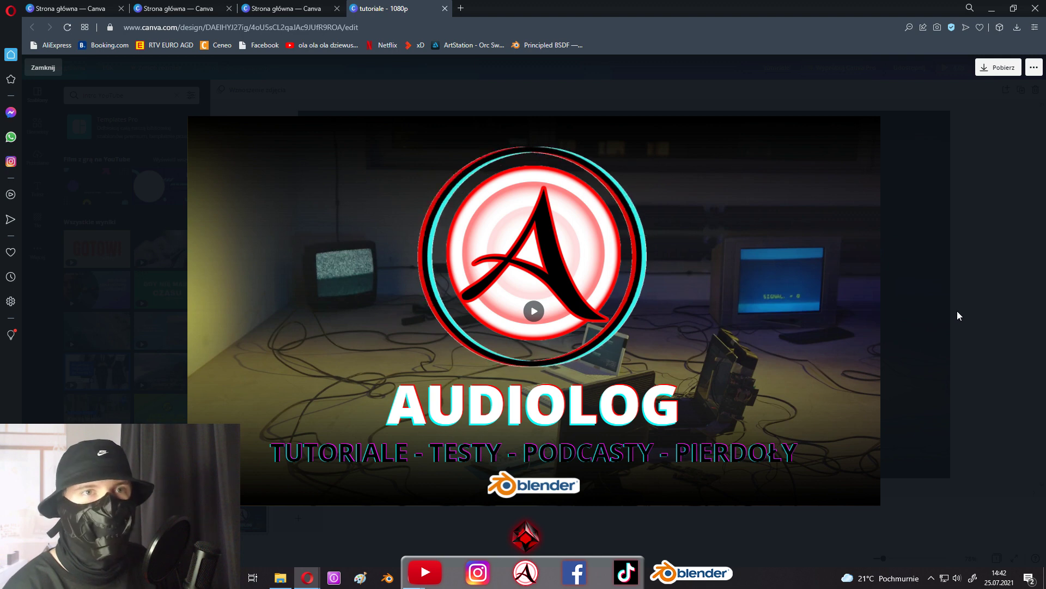
left_click(957, 311)
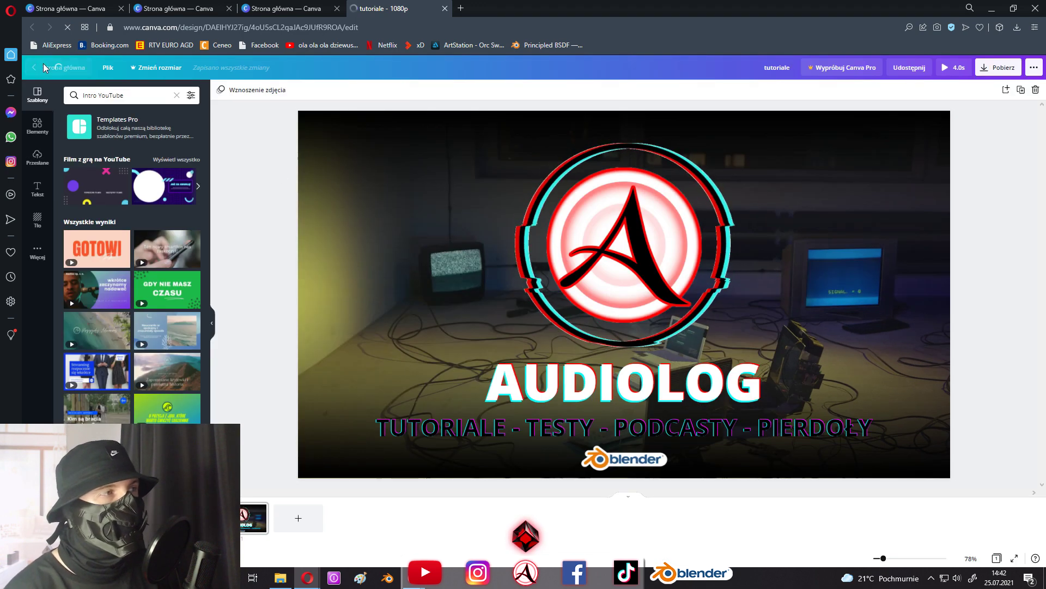
left_click(81, 77)
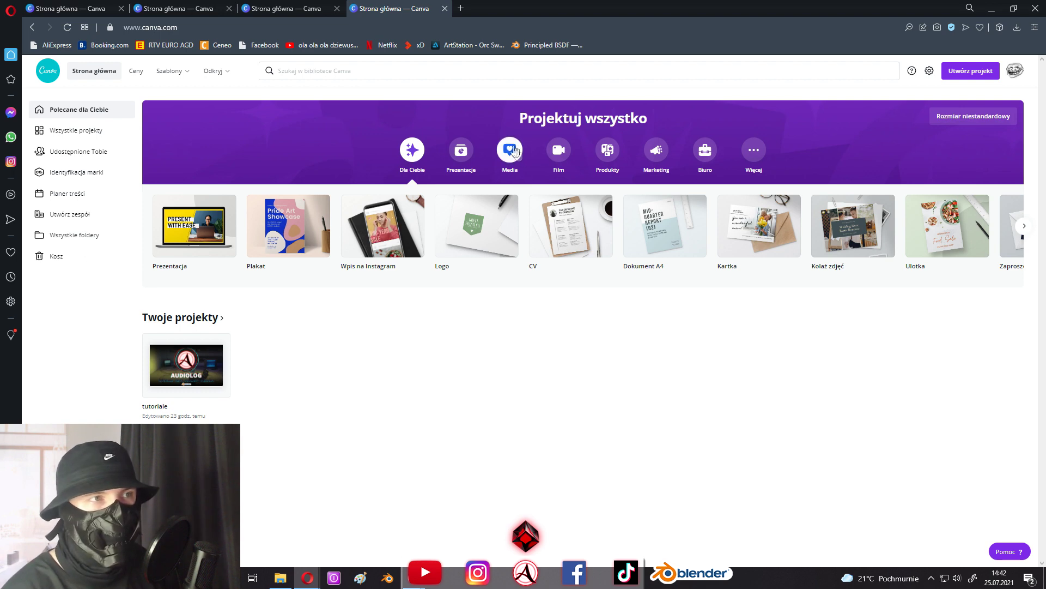
- Start a new YouTube intro using the green neon gradient fitness template on all three pages
left_click(511, 153)
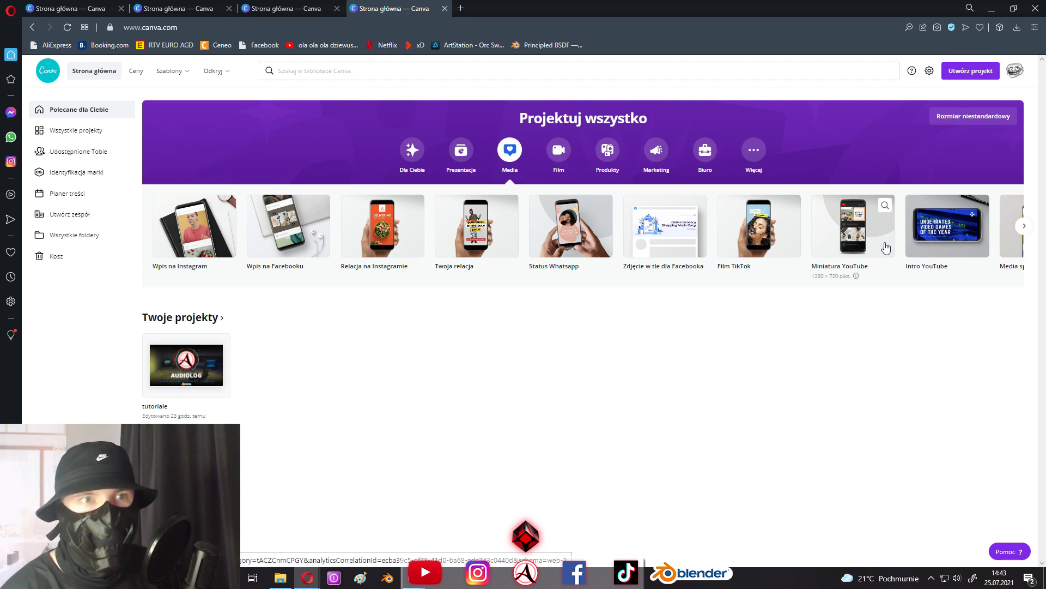
left_click(935, 241)
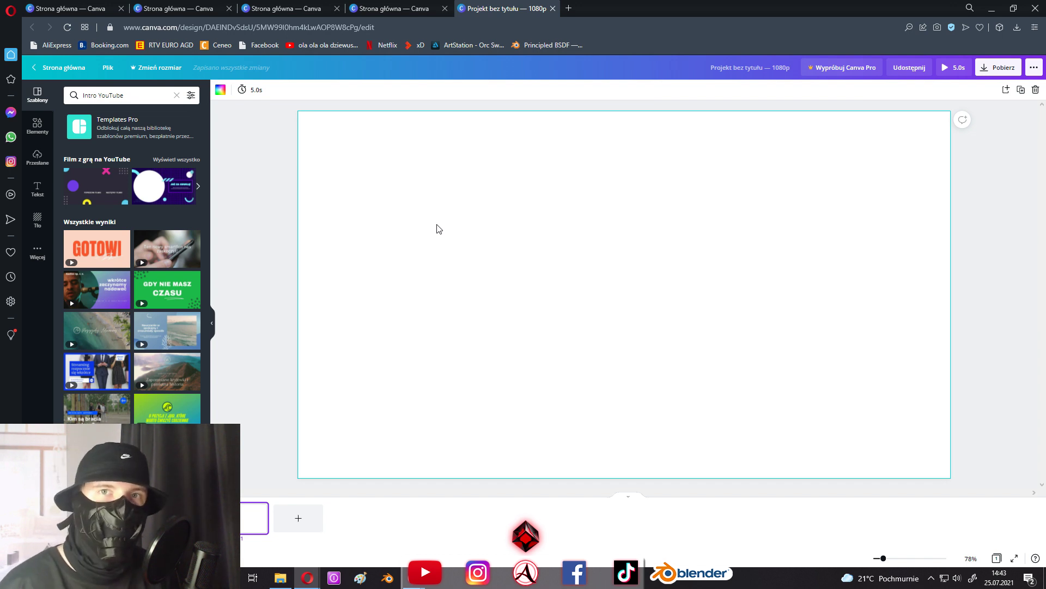
scroll(109, 240, "down", 1)
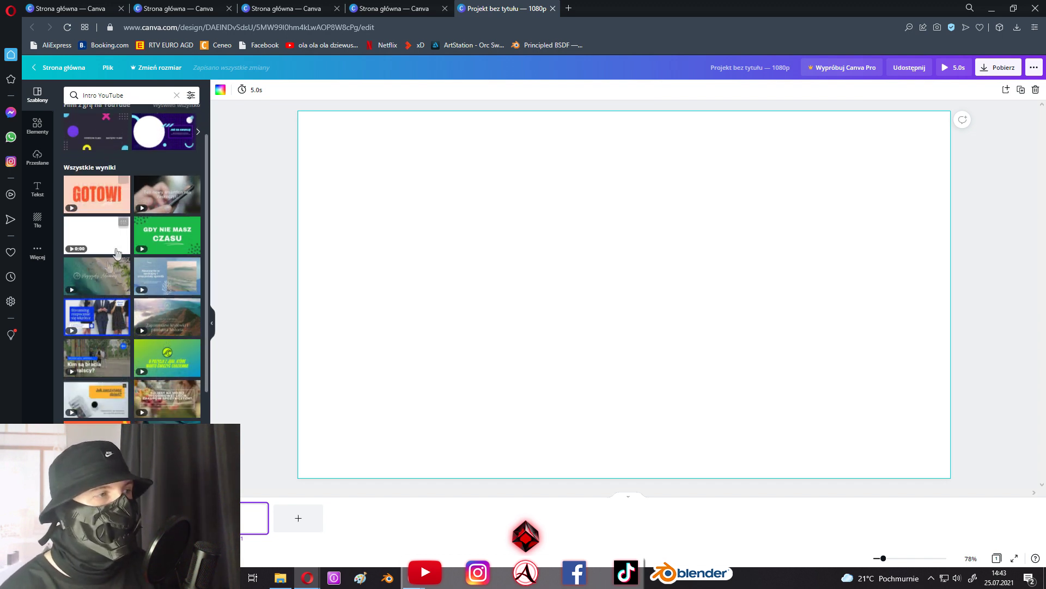
mouse_move(167, 275)
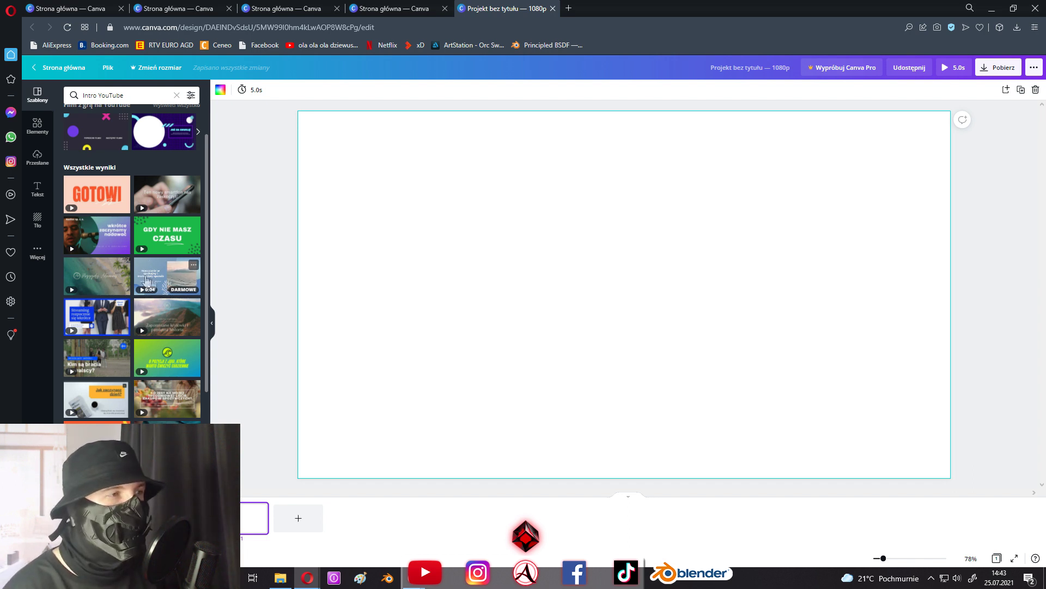
scroll(164, 291, "down", 1)
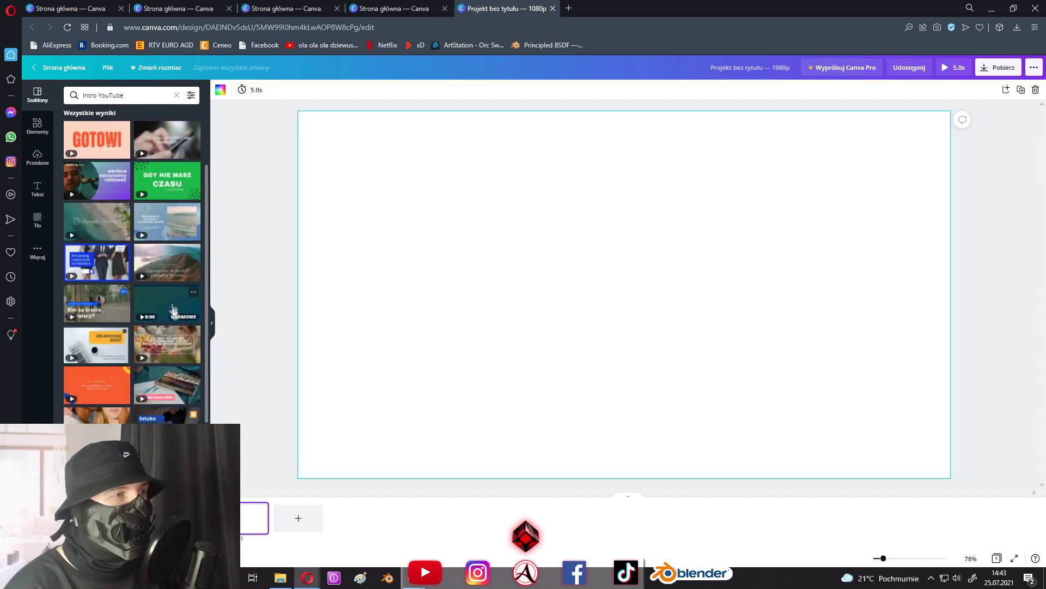
left_click(160, 303)
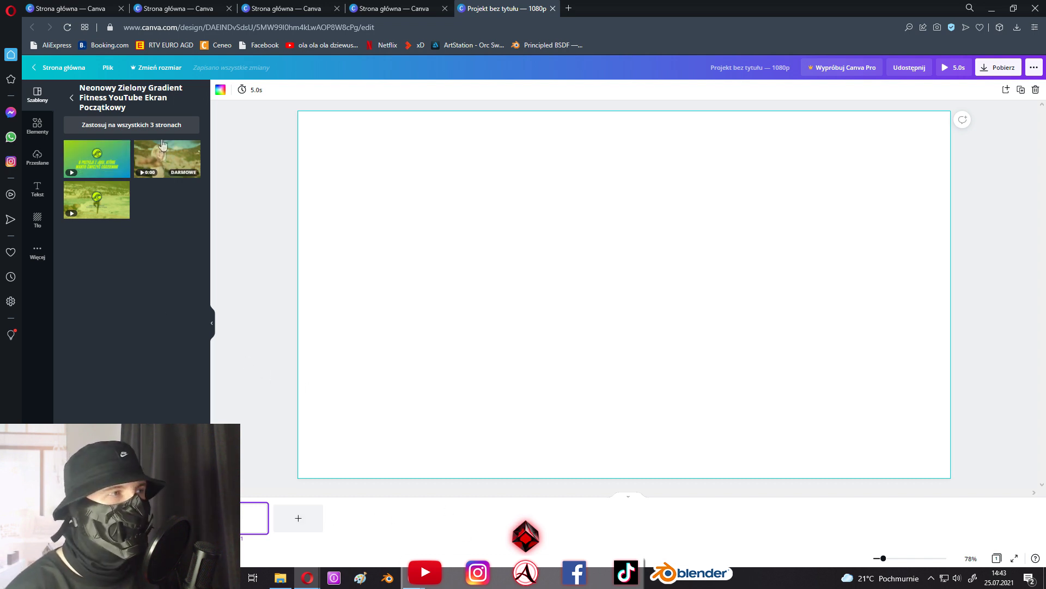
left_click(131, 125)
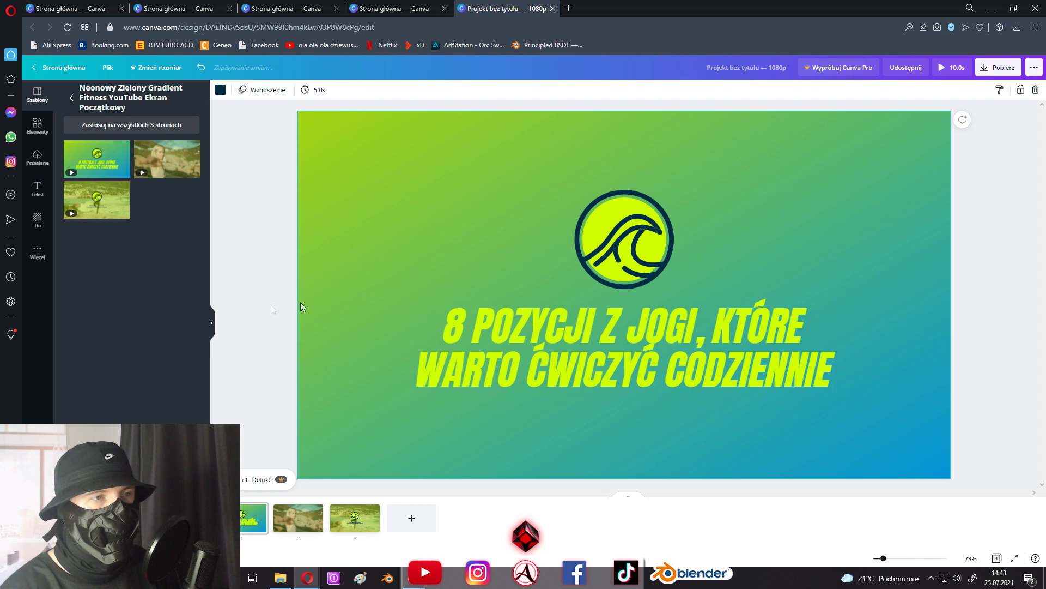
- Preview the intro, then retitle page one 'KOBIETA KTÓRA WIETRZY PACHĘ'
left_click(958, 70)
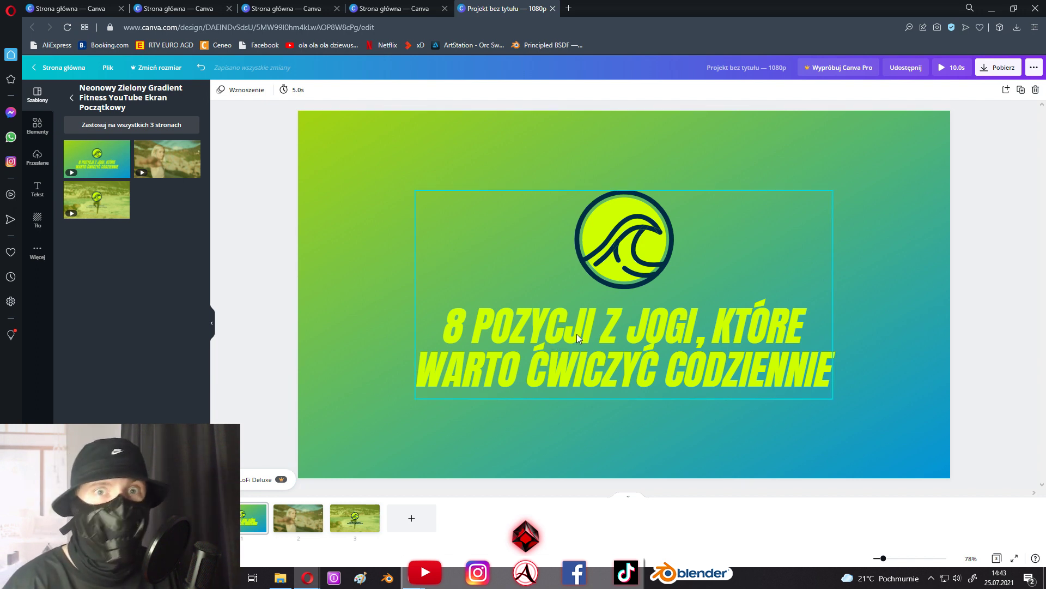
left_click(316, 391)
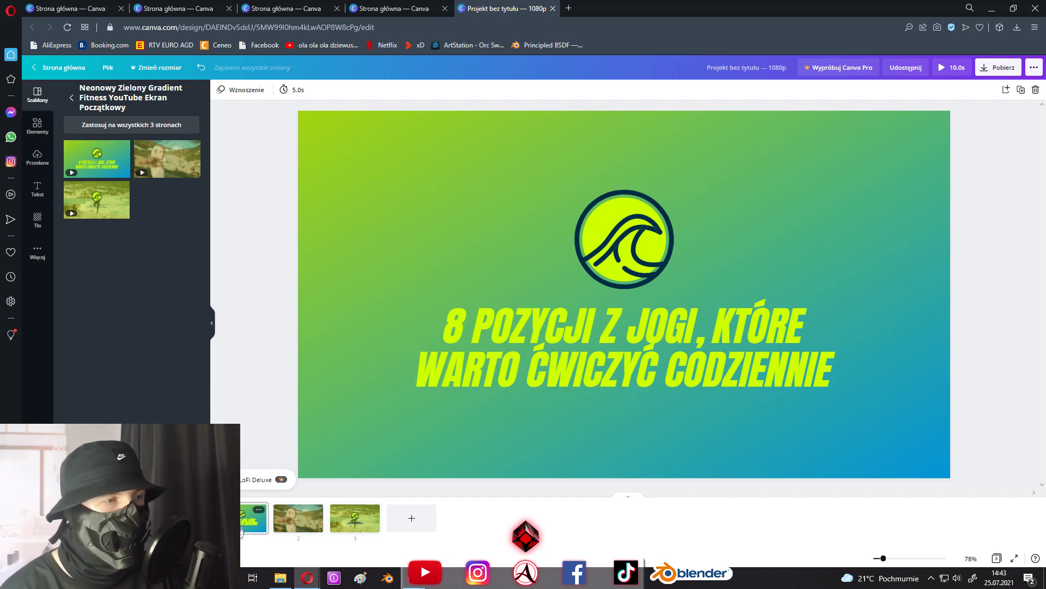
left_click(515, 346)
double_click(575, 337)
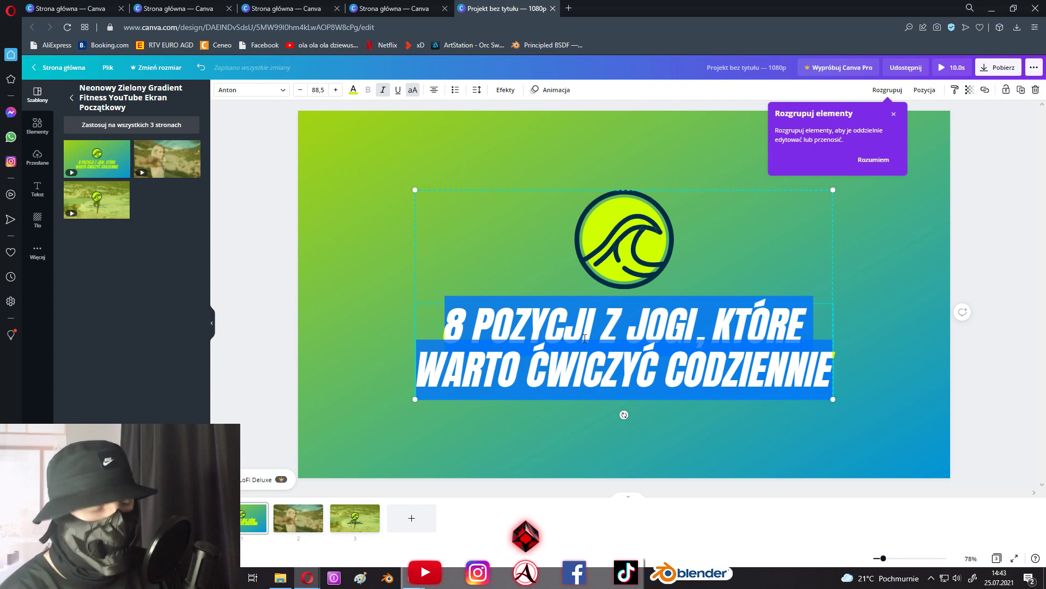
type("KOBIETA KTÓRA WIETRZY")
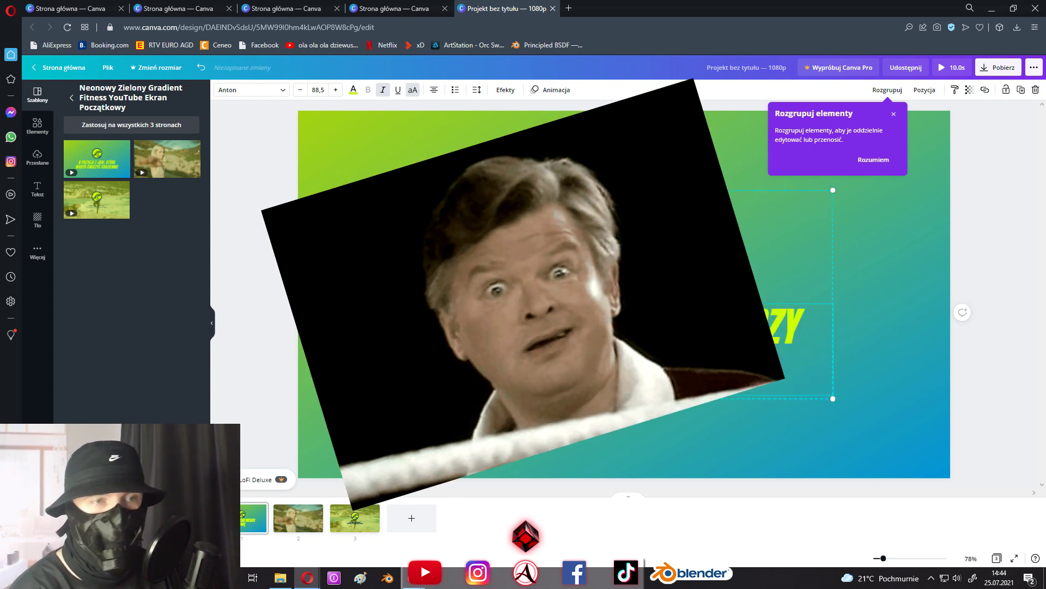
type(" PACHĘ")
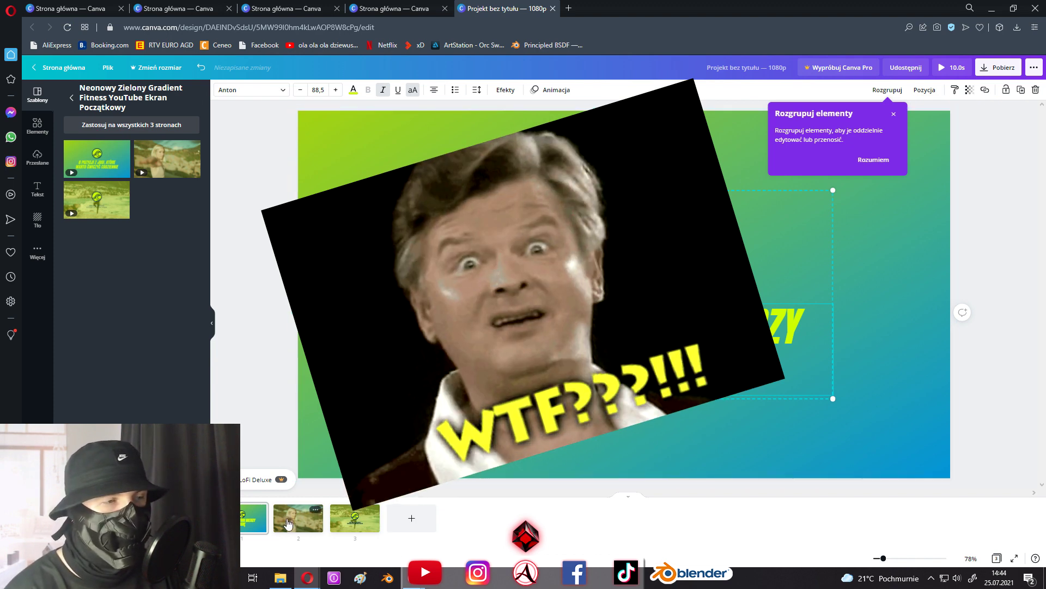
left_click(334, 526)
- Change the page-three caption to 'WIETRZENIE PACHY WZMACNIA KIEŁBACHY' and preview the intro
left_click(587, 313)
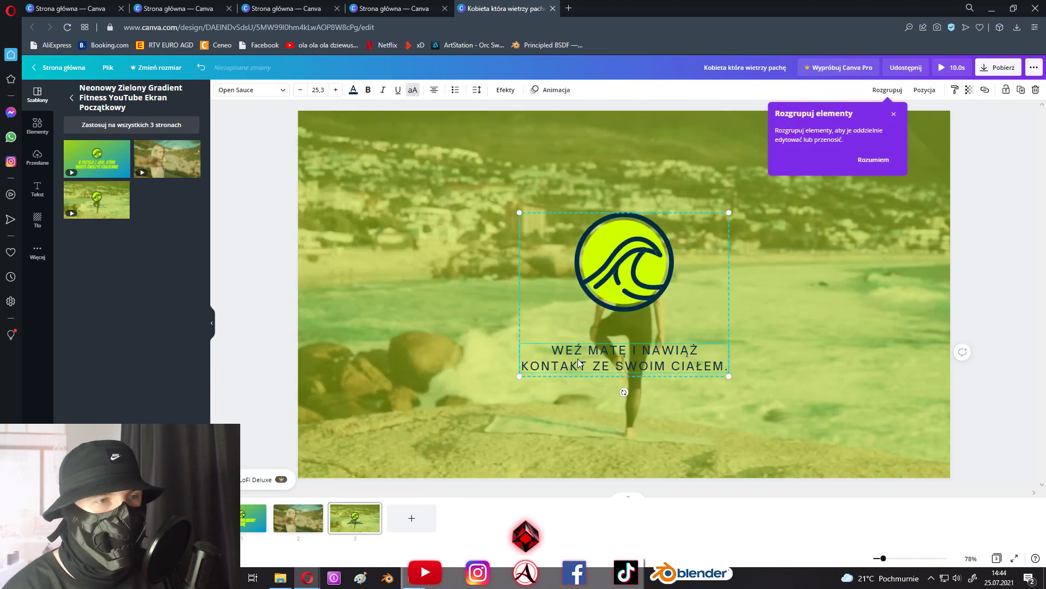
double_click(648, 378)
type("WIETRZENIE PACHY WZMAC")
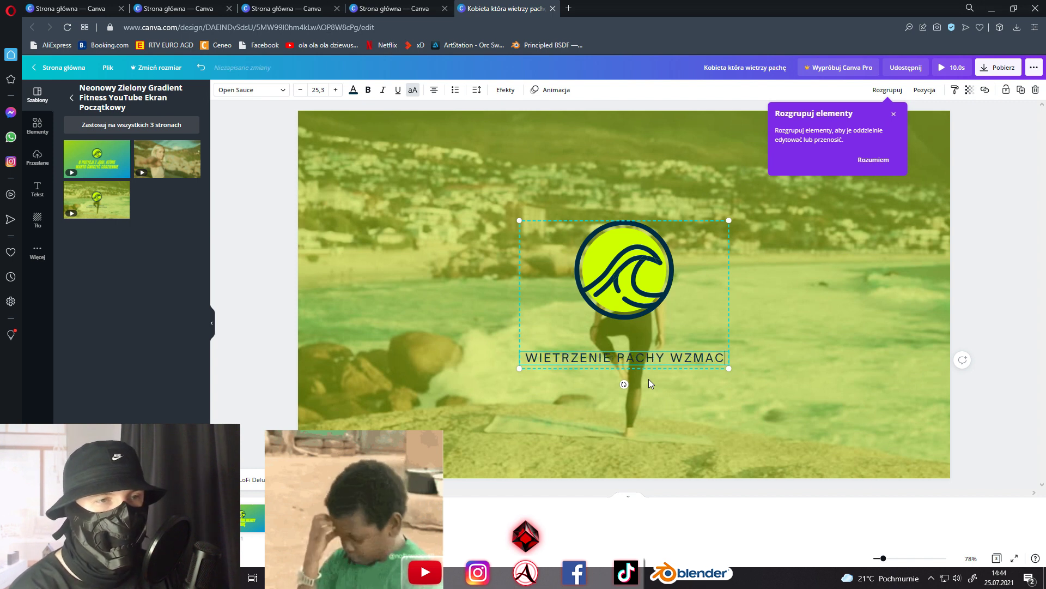
type("NIA KIEŁBACHY")
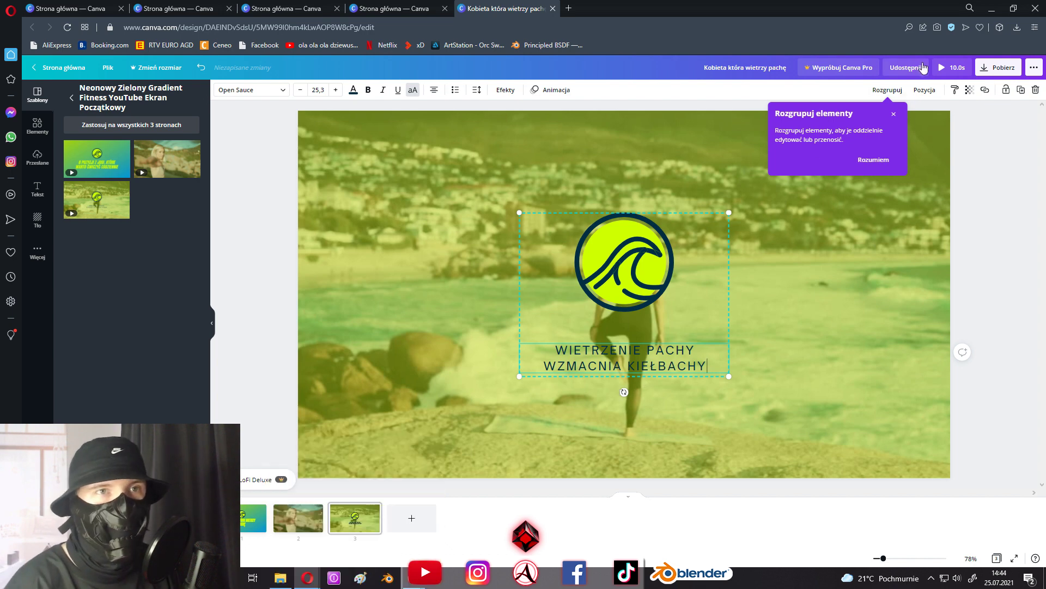
left_click(952, 70)
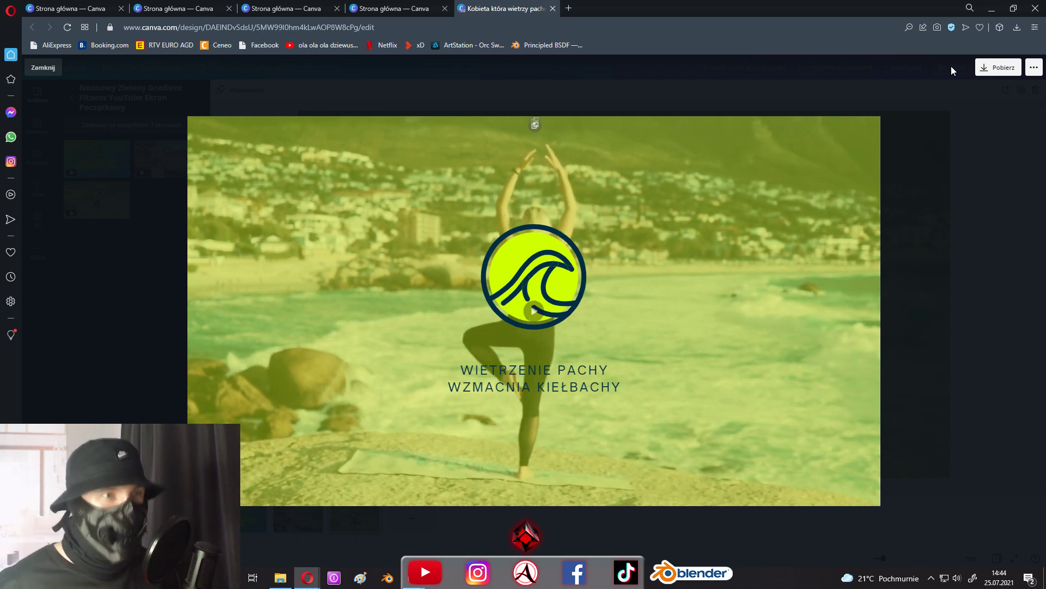
left_click(938, 163)
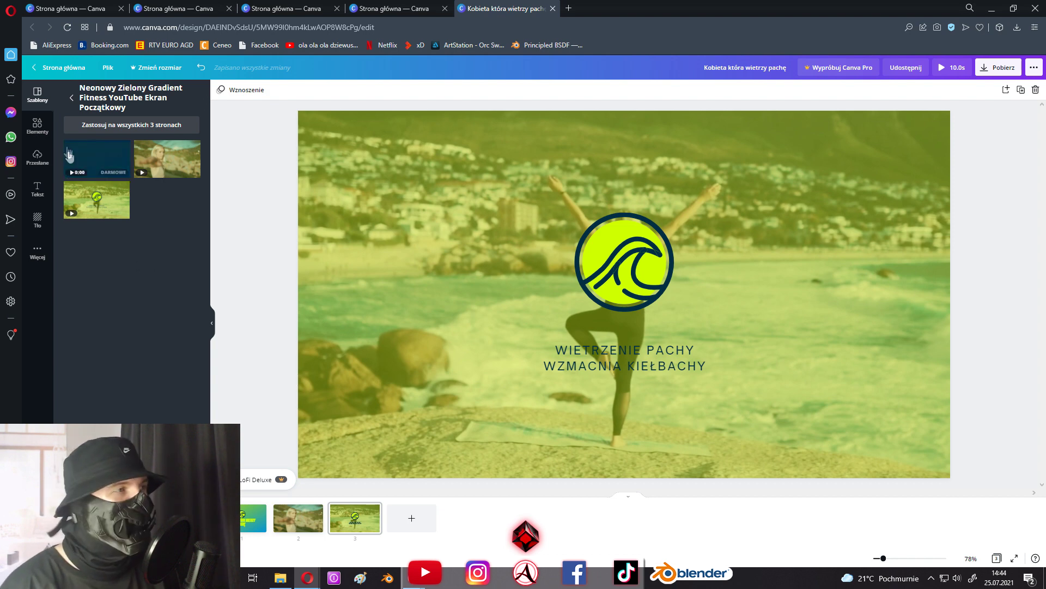
- Delete all three fitness template pages from the design
left_click(71, 97)
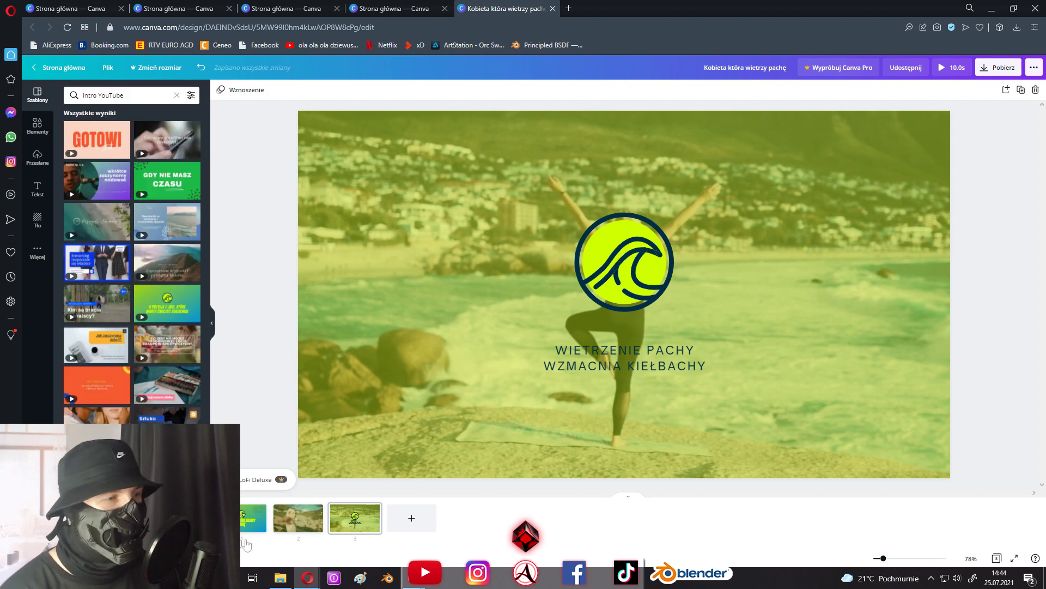
left_click(252, 529)
key("Delete")
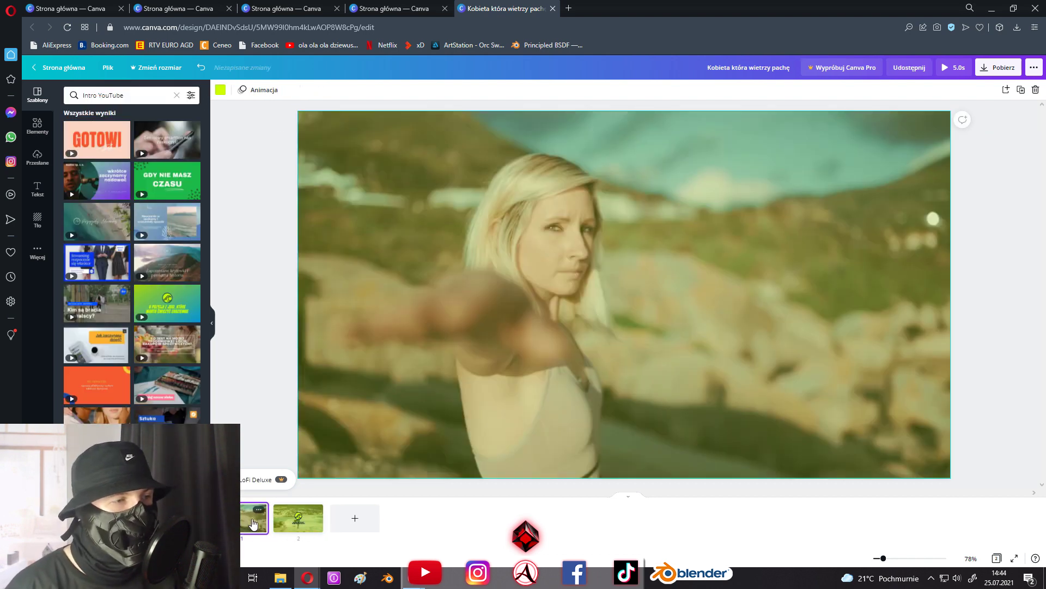
key("Delete")
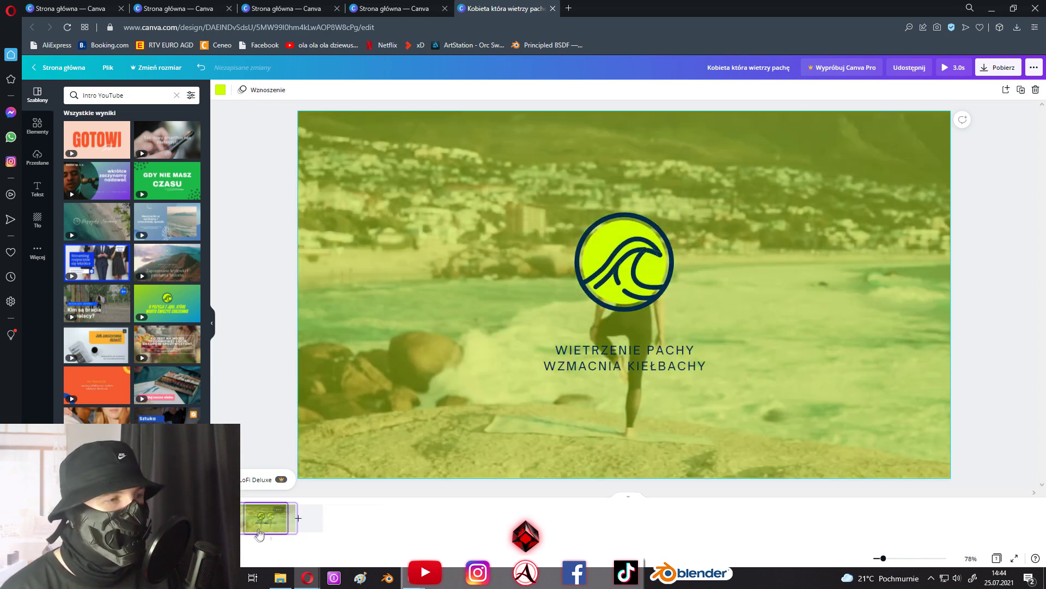
key("Delete")
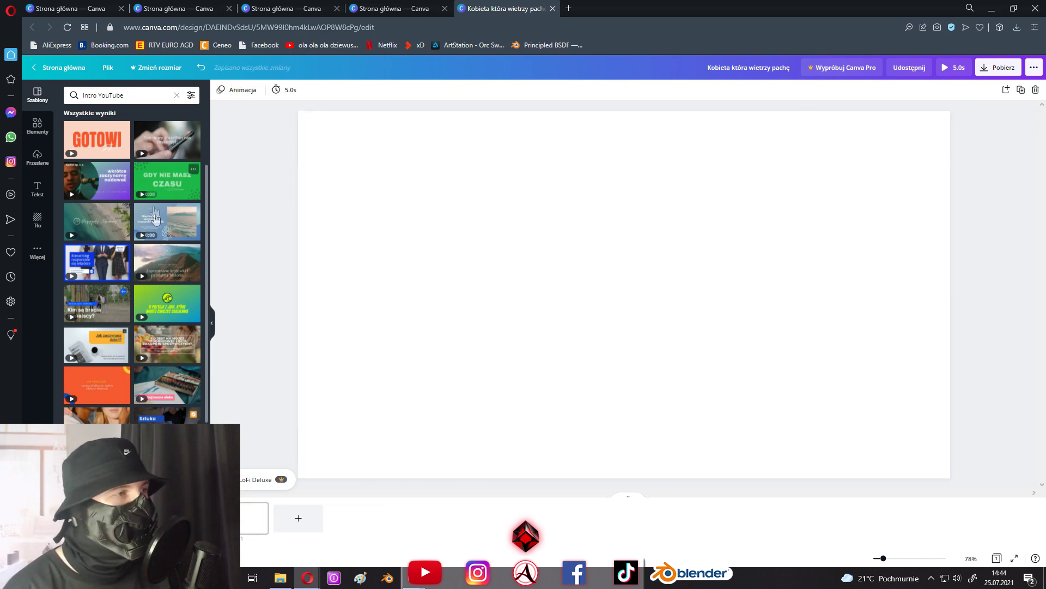
- Search templates for gaming intros and apply 'Revenge and Conquer' to the page
scroll(161, 327, "down", 3)
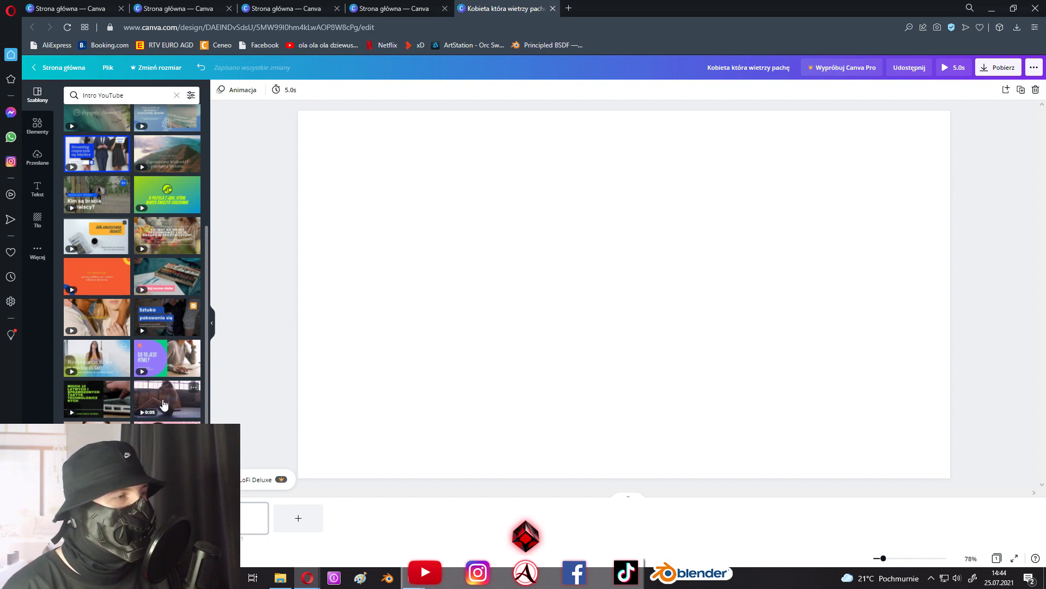
left_click(120, 95)
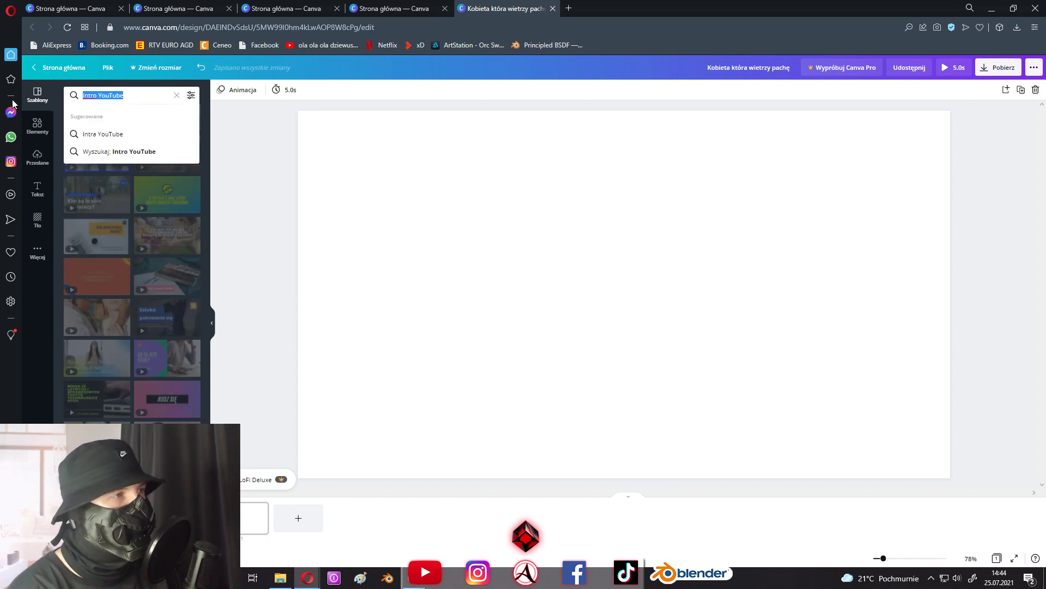
type("intro h")
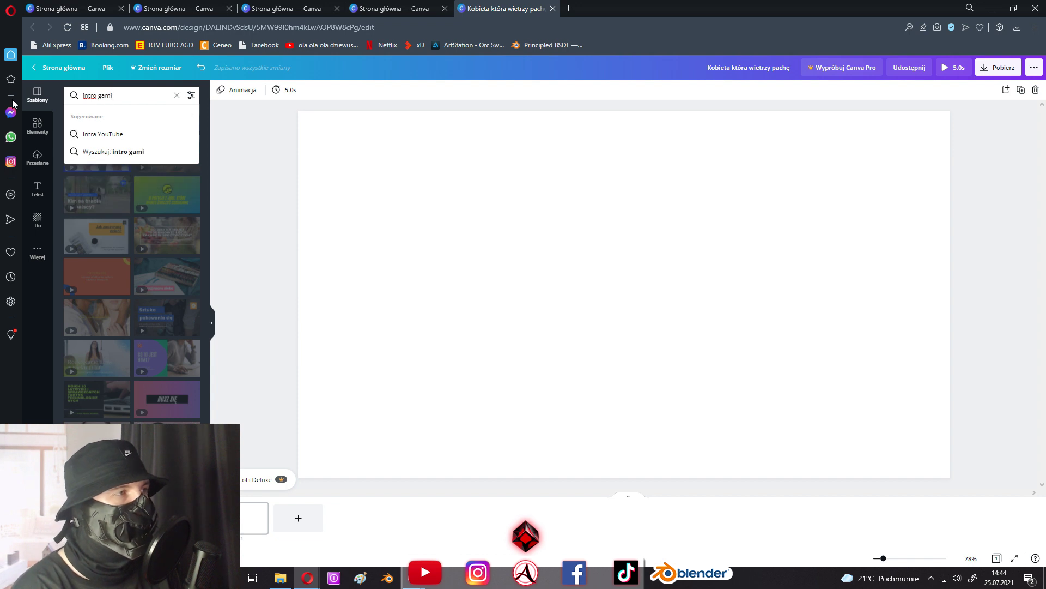
type("ng")
key("Return")
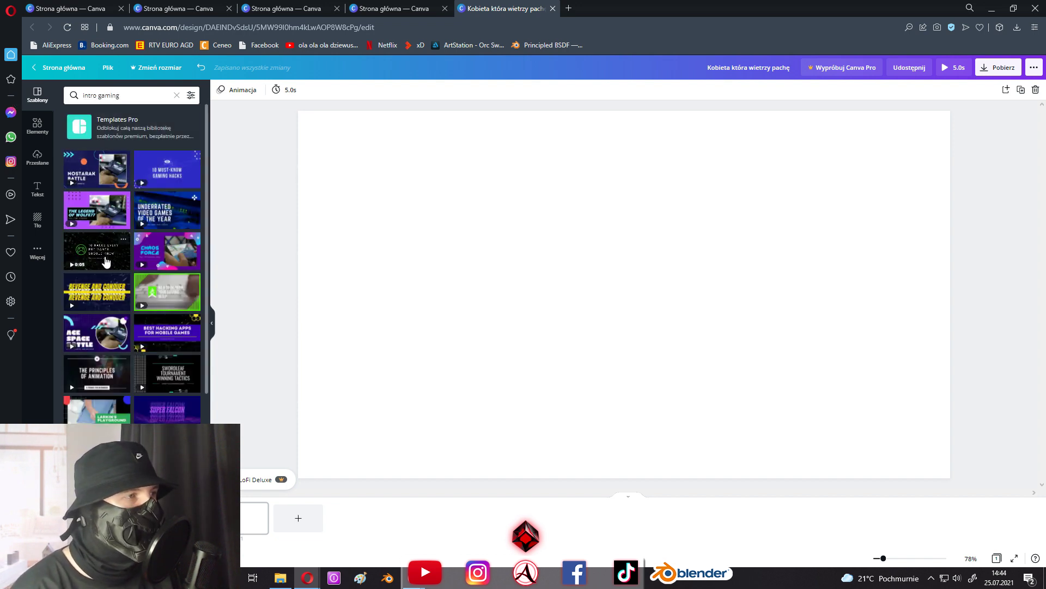
mouse_move(96, 333)
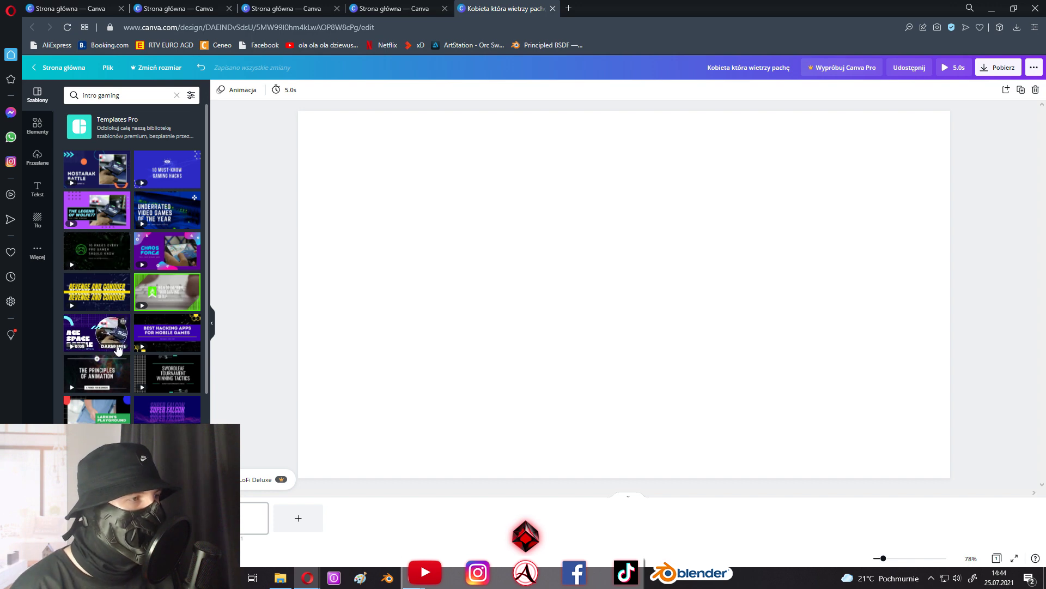
left_click_drag(98, 297, 254, 518)
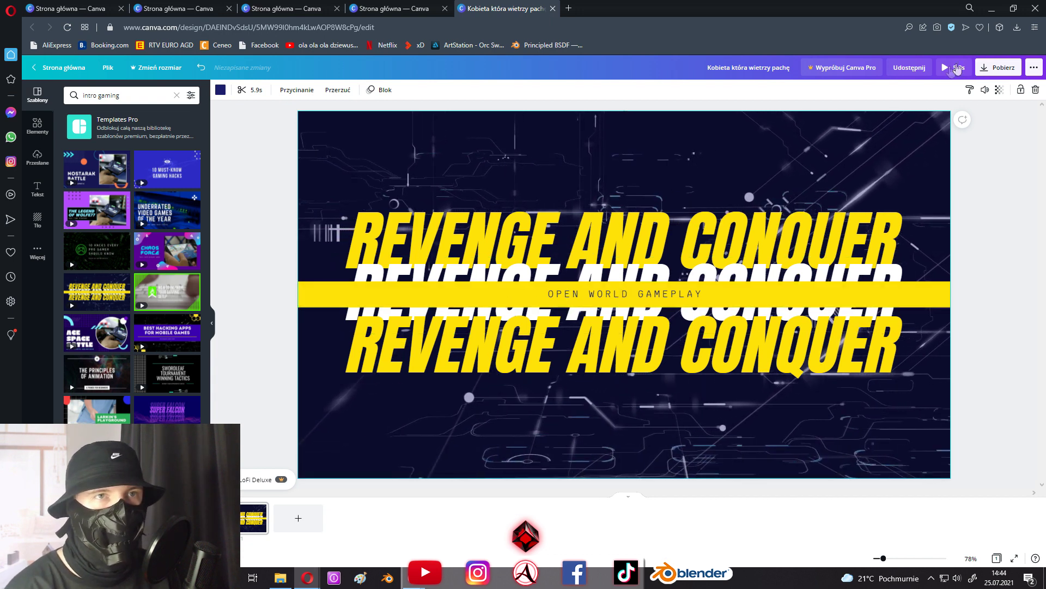
- Preview the Revenge and Conquer intro full-screen and select its lower title
left_click(951, 67)
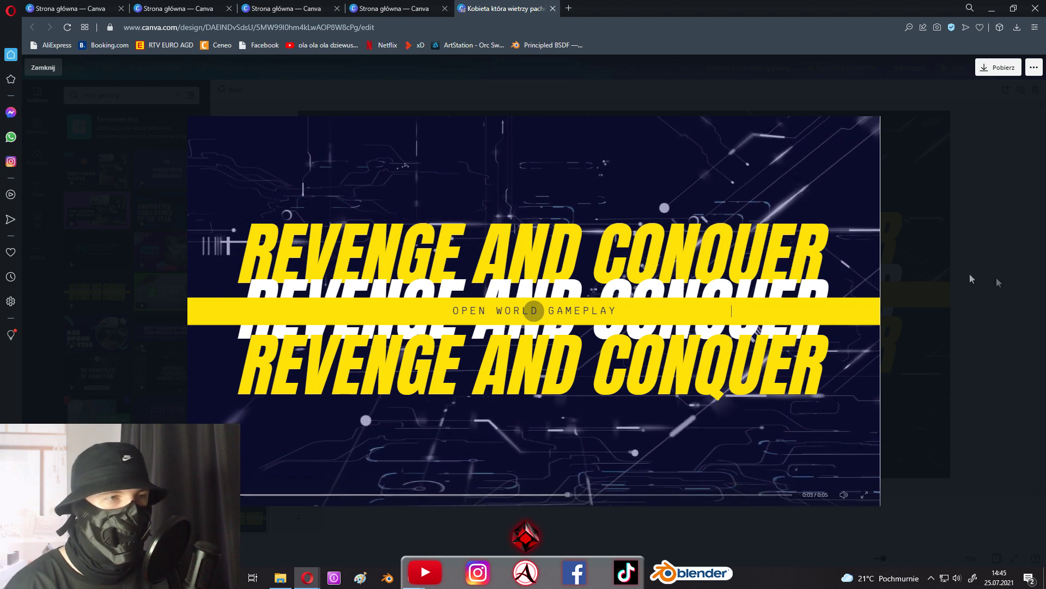
key("Escape")
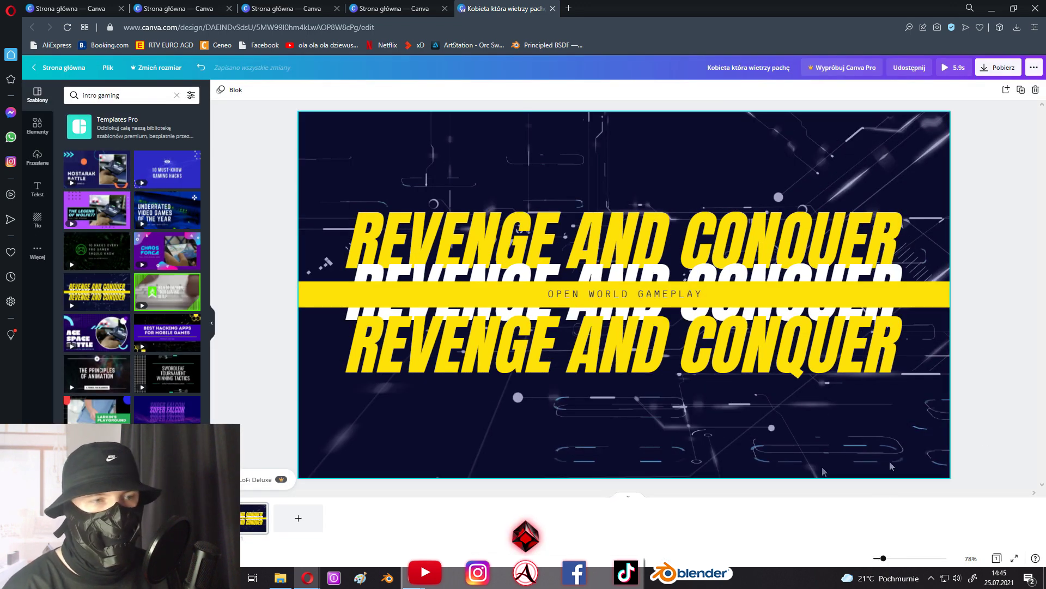
mouse_move(253, 516)
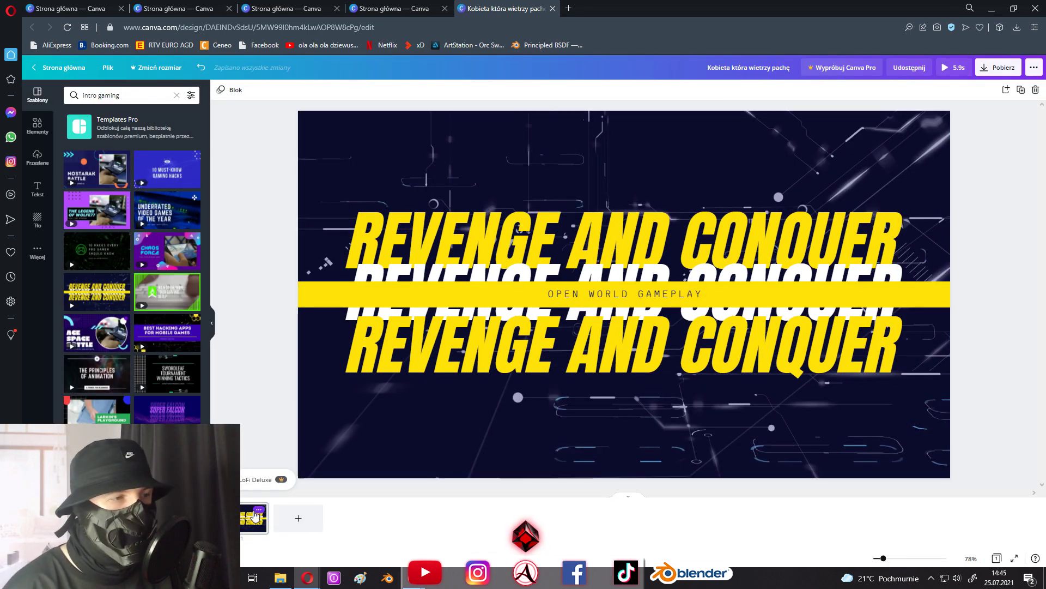
left_click(612, 327)
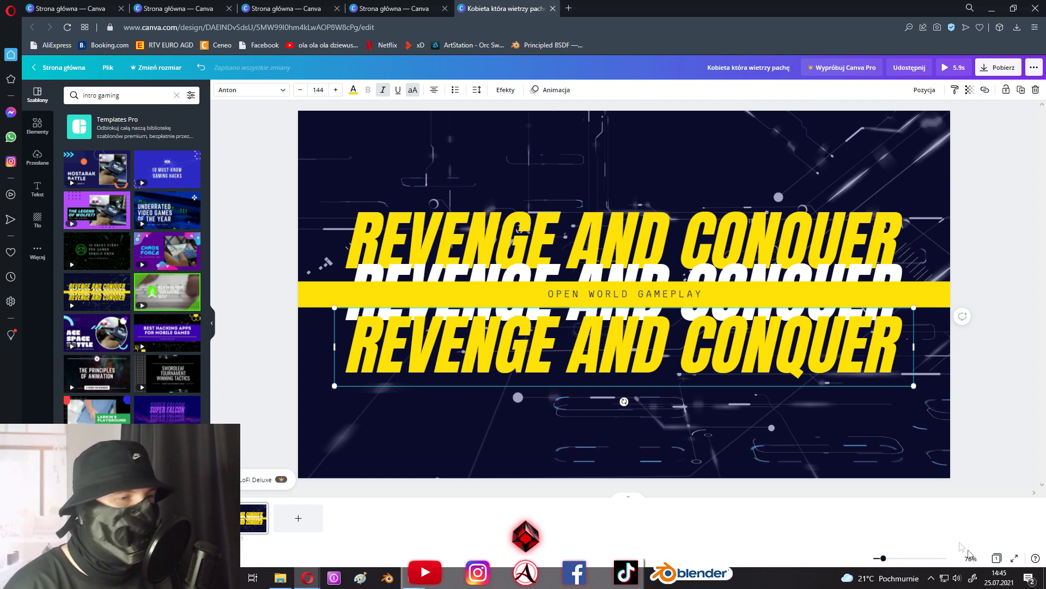
- Replace the REVENGE AND CONQUER title lines with 'KASZTAN'
left_click(957, 577)
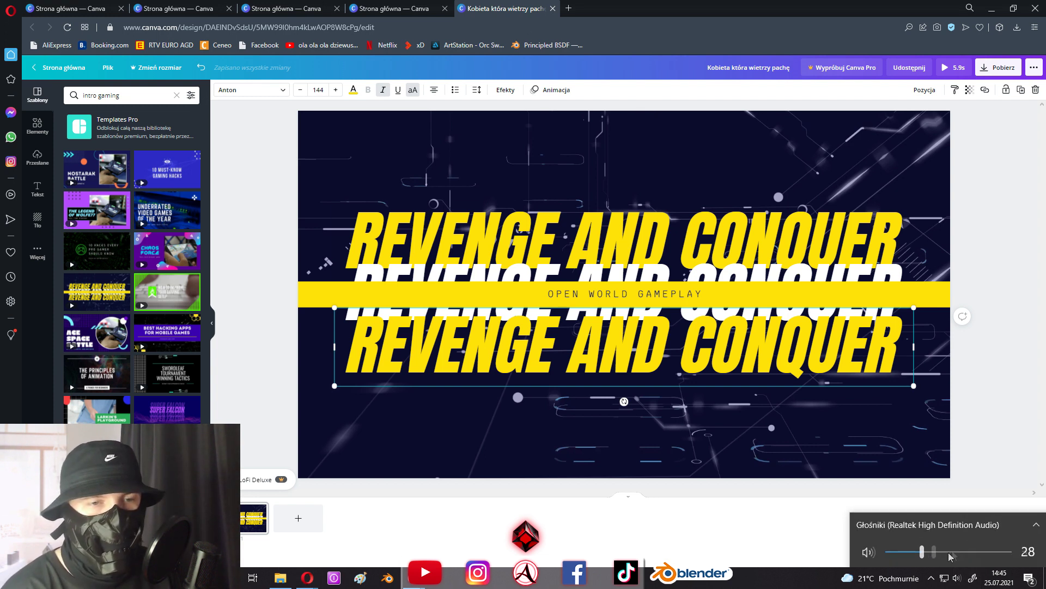
left_click(659, 228)
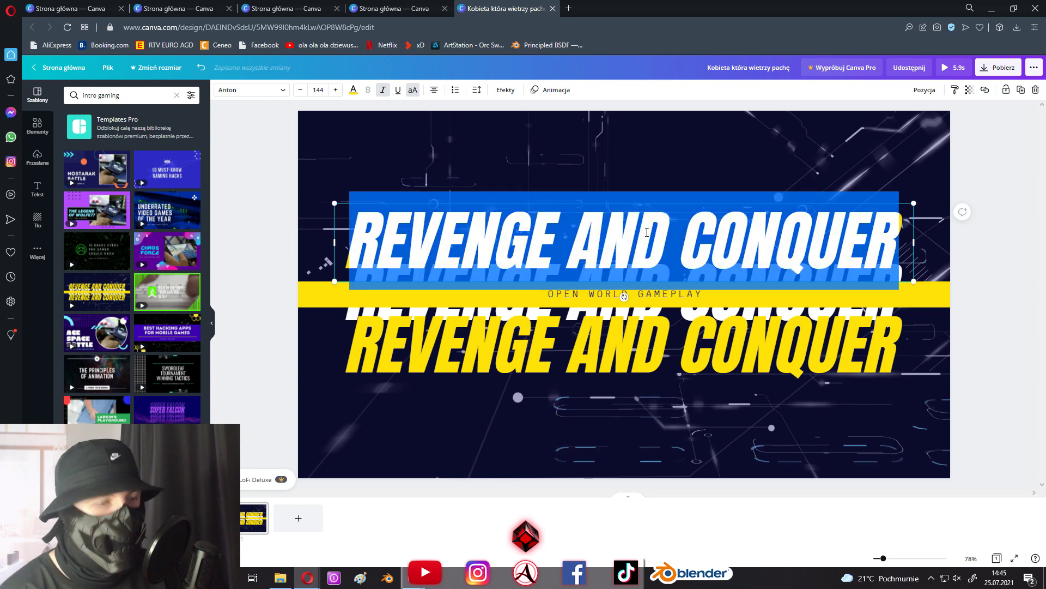
type("KASZTAN")
left_click(356, 324)
type("KASZTAJN")
key("BackSpace")
key("BackSpace")
type("N")
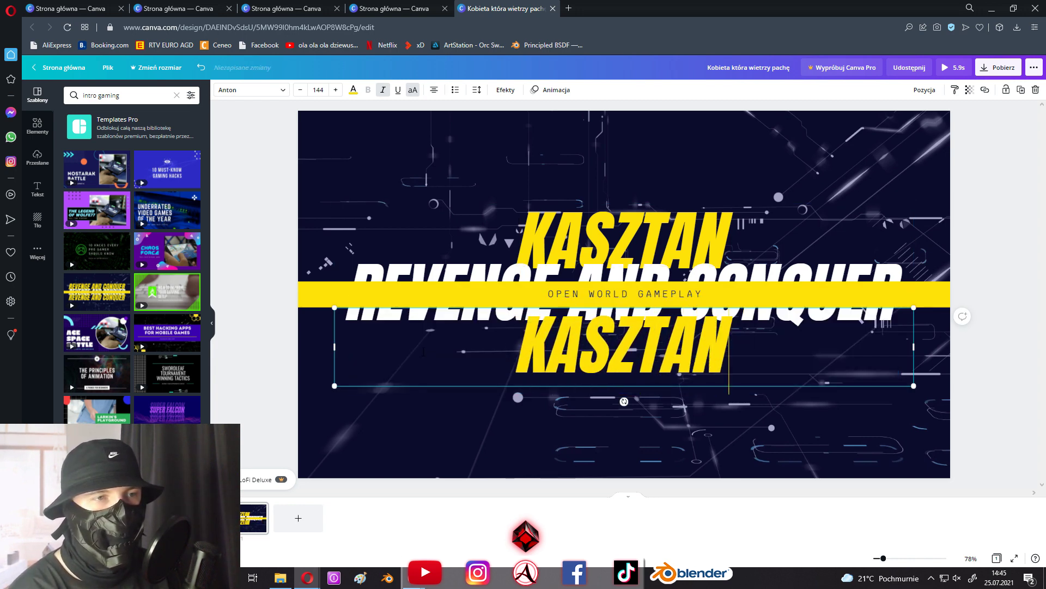
key("Return")
key("ctrl+z")
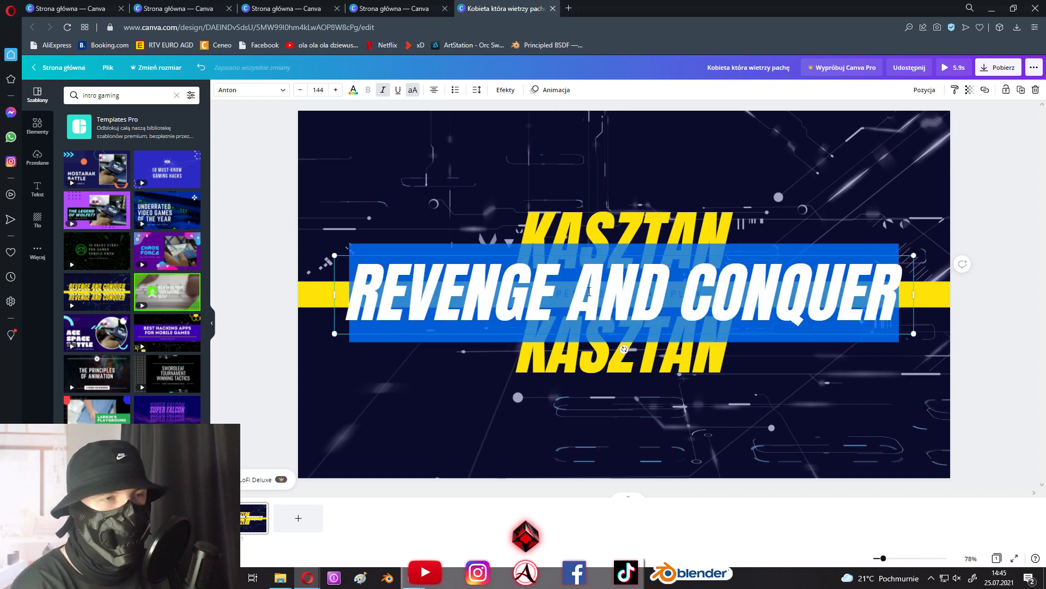
type("KASZTAN")
key("Return")
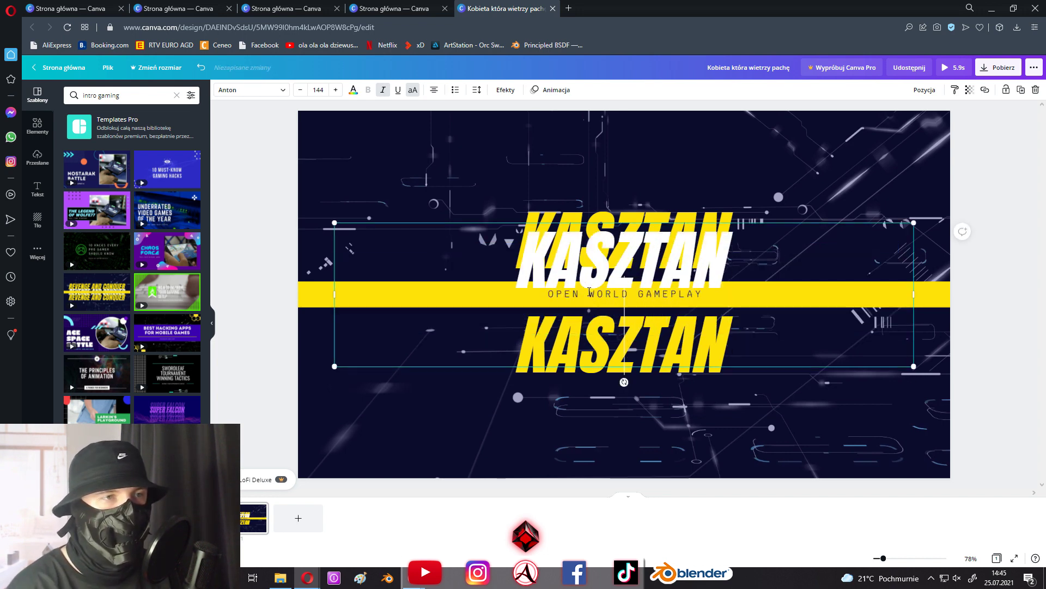
left_click(648, 304)
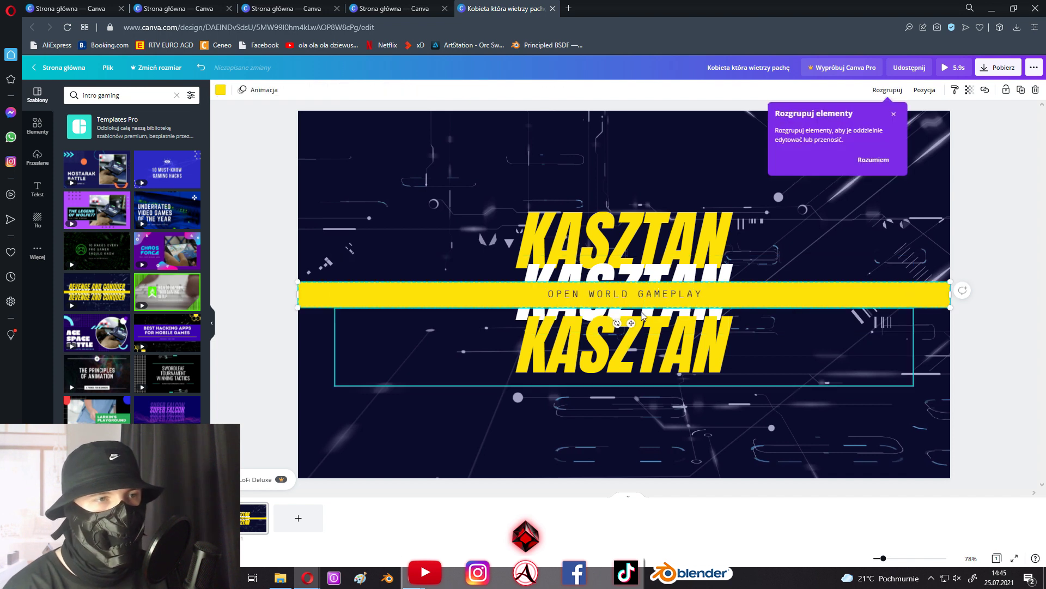
- Change the OPEN WORLD GAMEPLAY bar caption to 'KASZTAN GEMPLEJ'
double_click(678, 295)
type("KASZTAN GEM")
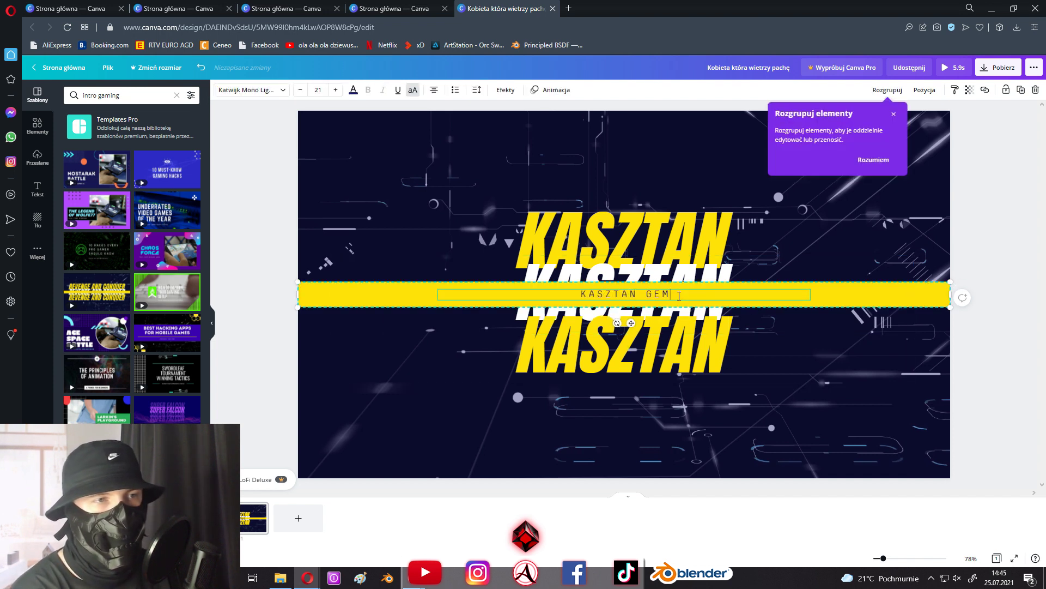
key("BackSpace")
key("BackSpace")
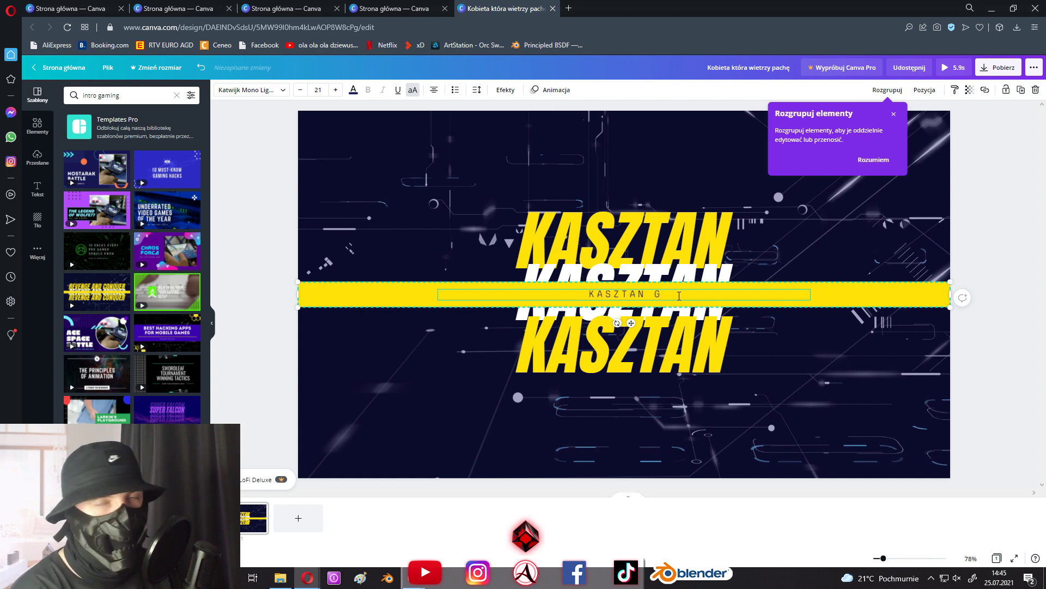
type("EMPLEJ")
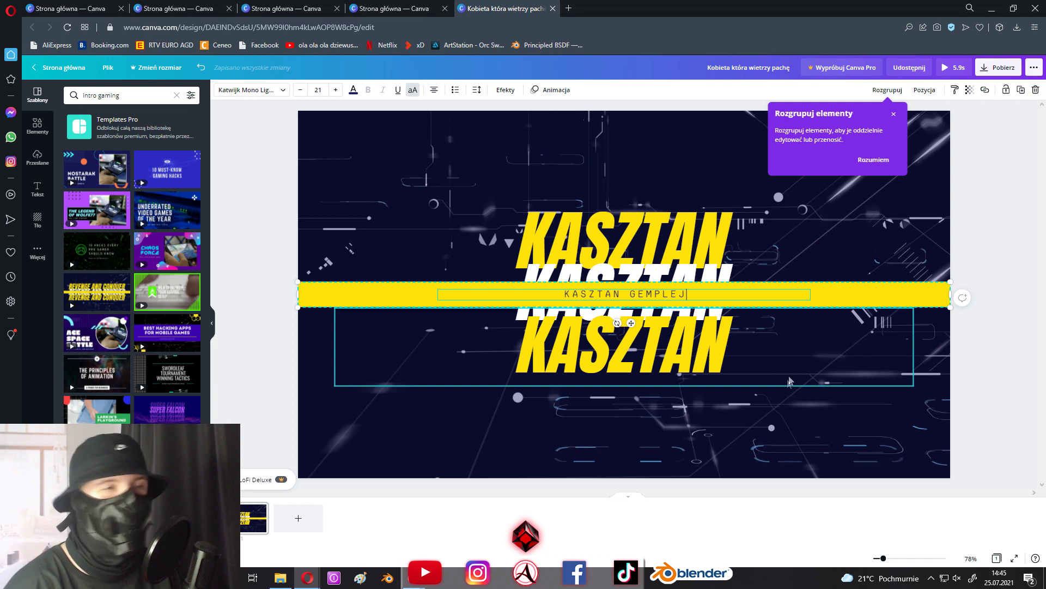
key("Escape")
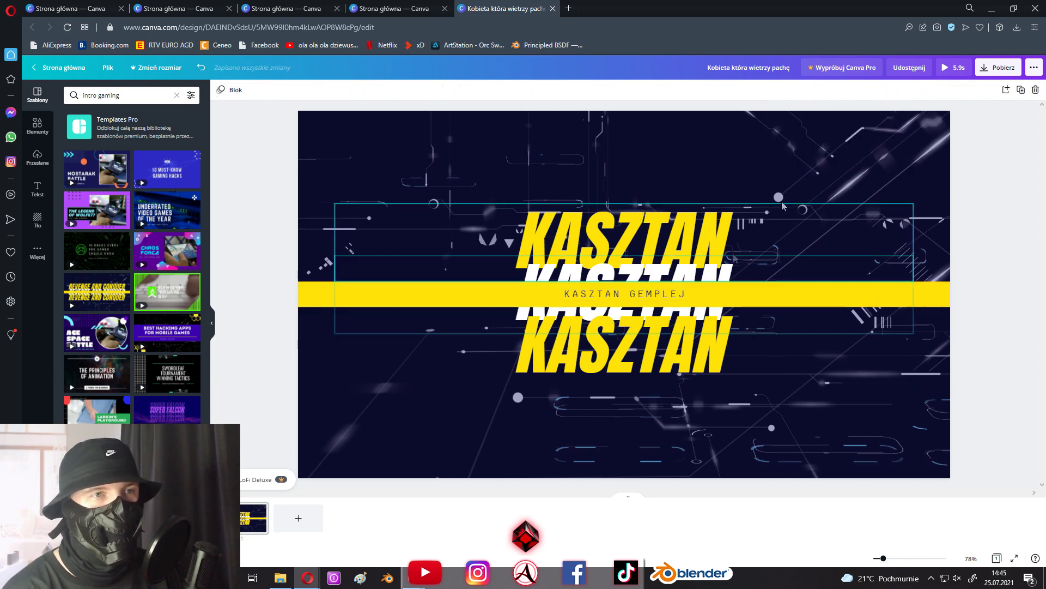
left_click(836, 158)
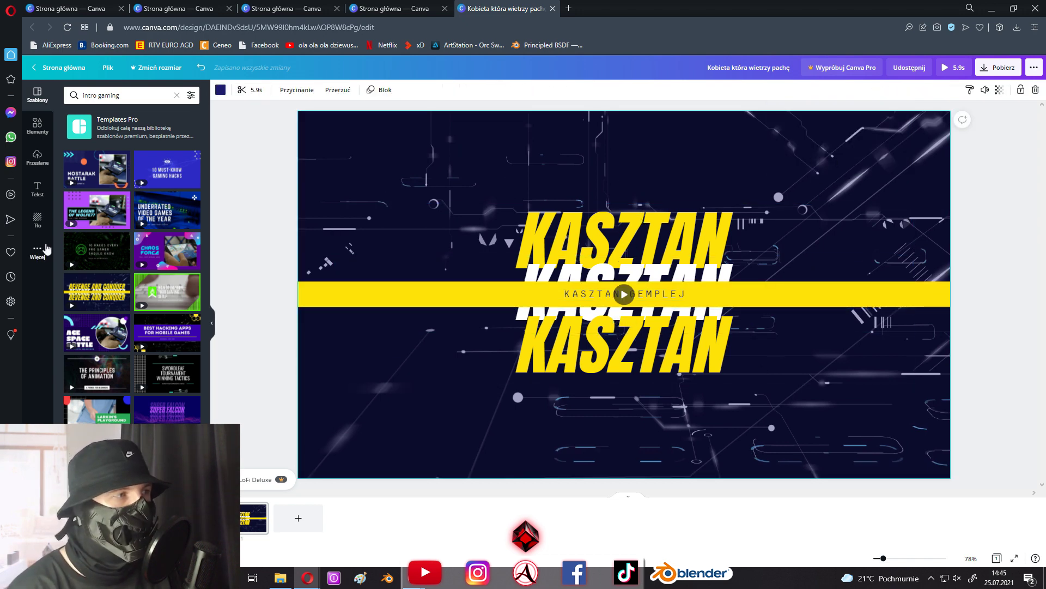
- Search backgrounds for 'game' and set the purple basketball photo as the page background
left_click(37, 220)
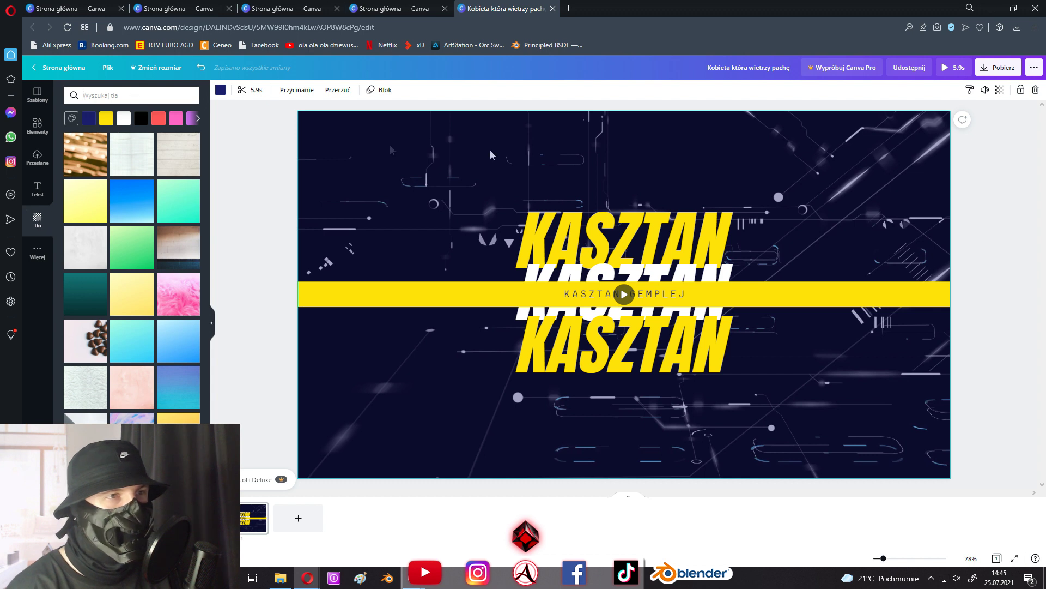
left_click(126, 99)
type("gaming")
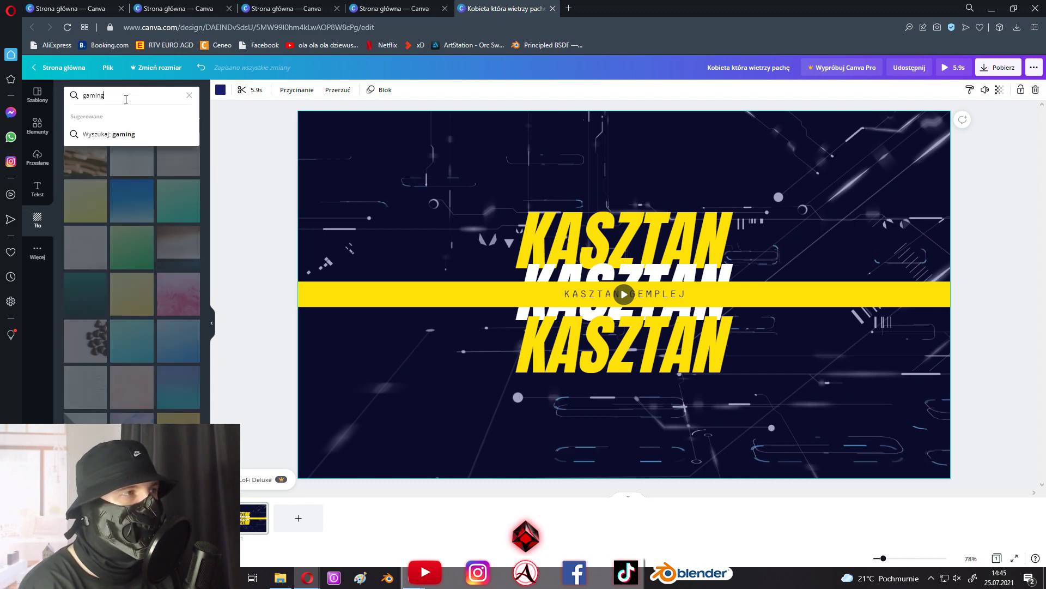
key("Return")
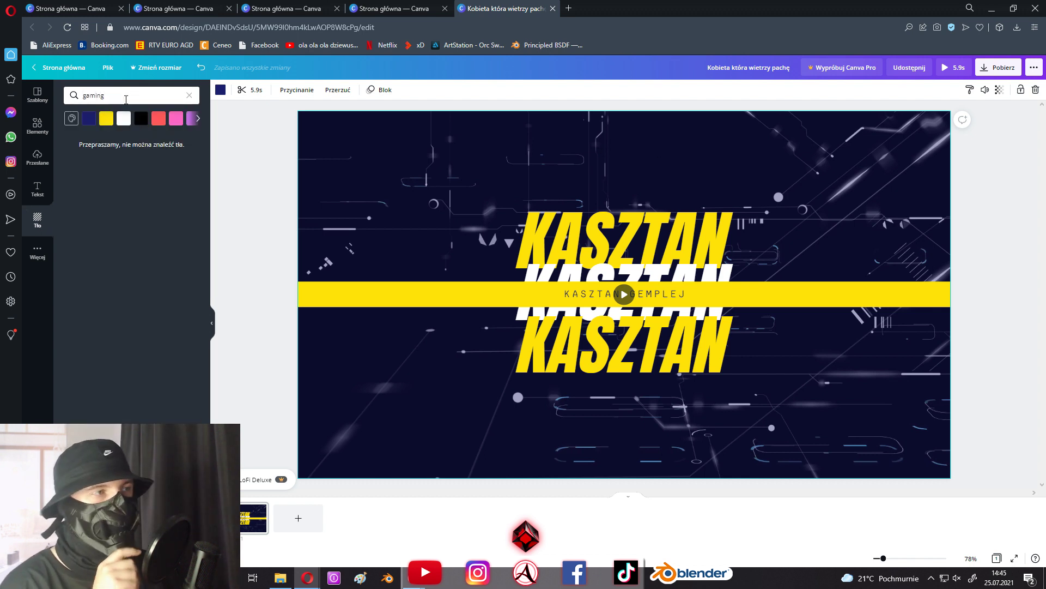
key("Tab")
left_click(135, 97)
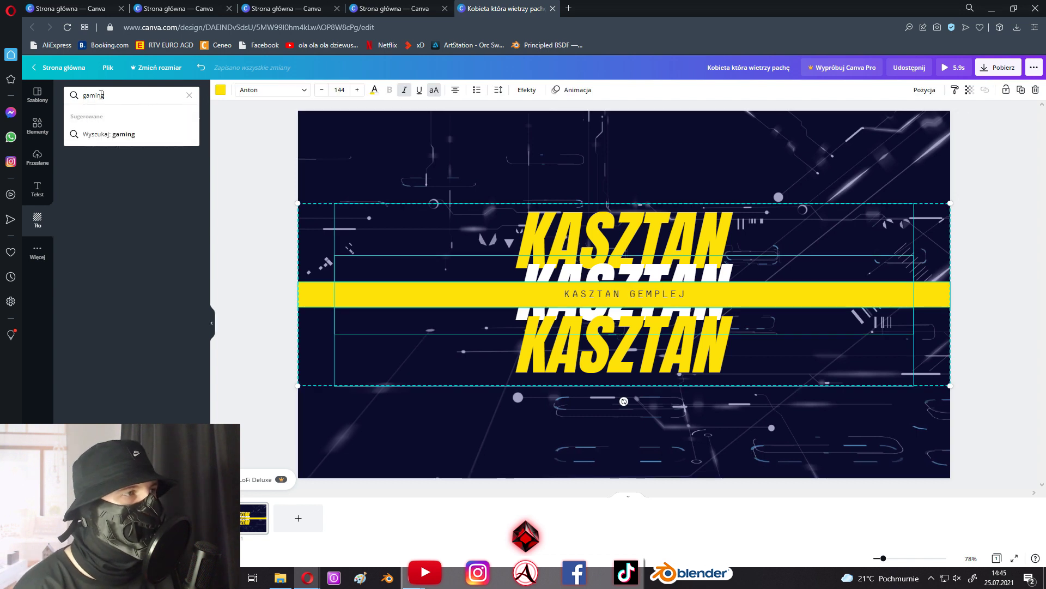
type("game")
key("Return")
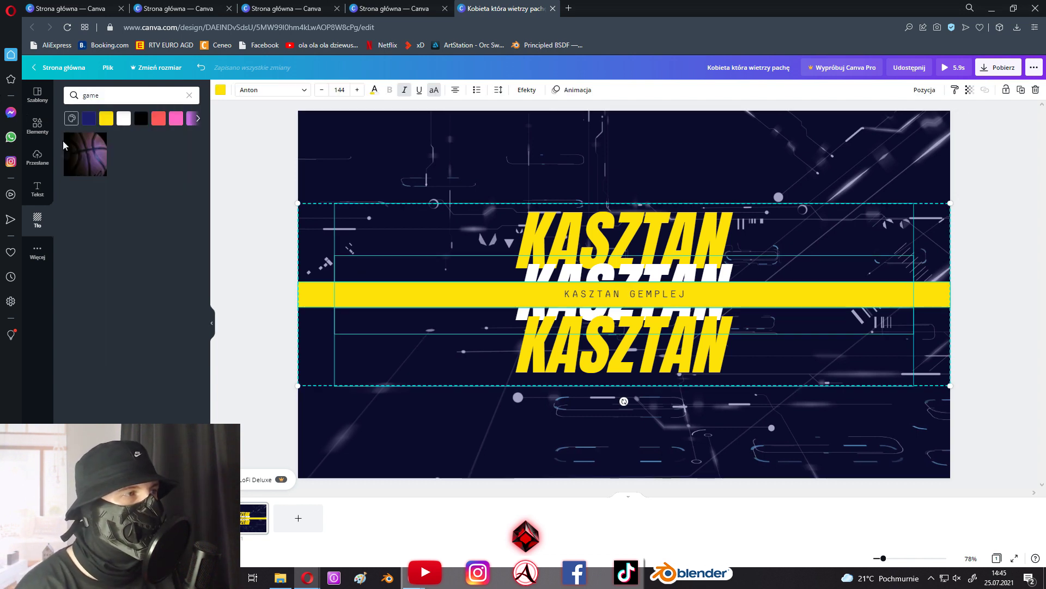
left_click_drag(80, 159, 331, 135)
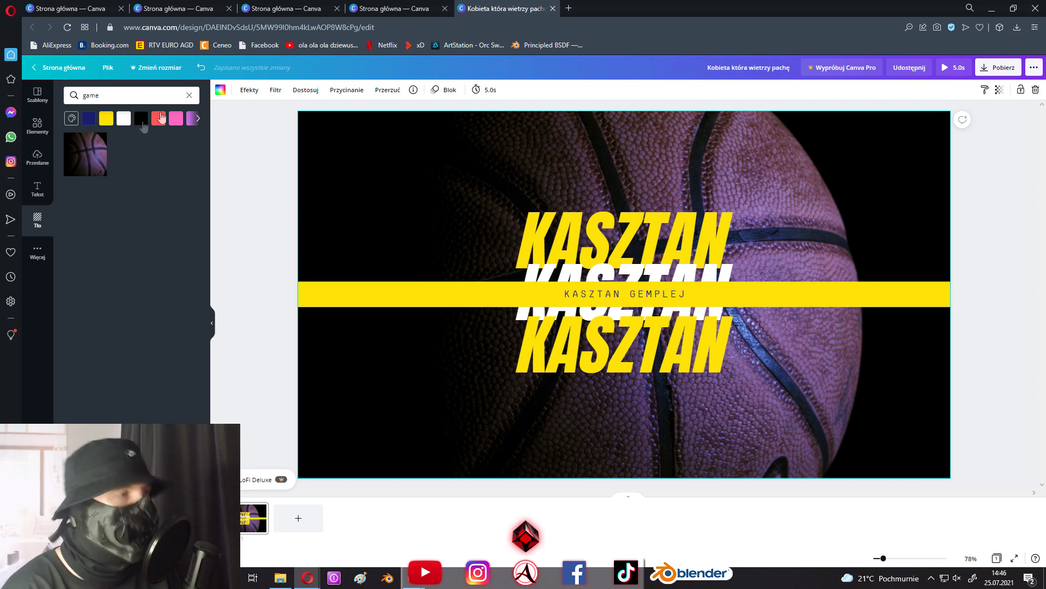
left_click(36, 254)
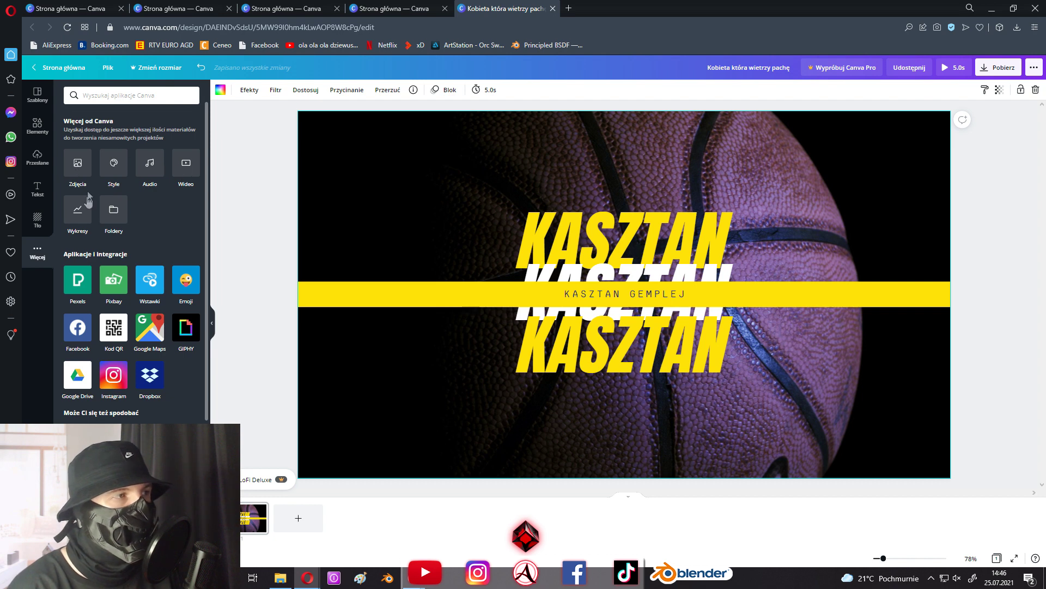
- Open the audio track library to add the LoFi Deluxe track
left_click(154, 163)
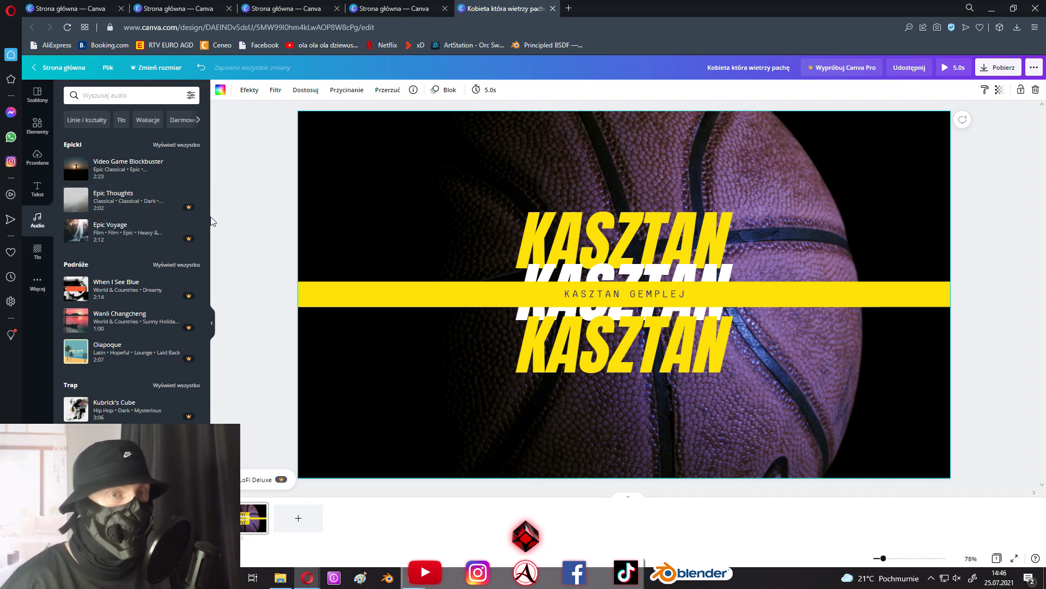
left_click(37, 188)
- Add the uploaded A logo top-left and a small red-hoodie photo lower-right
left_click(37, 153)
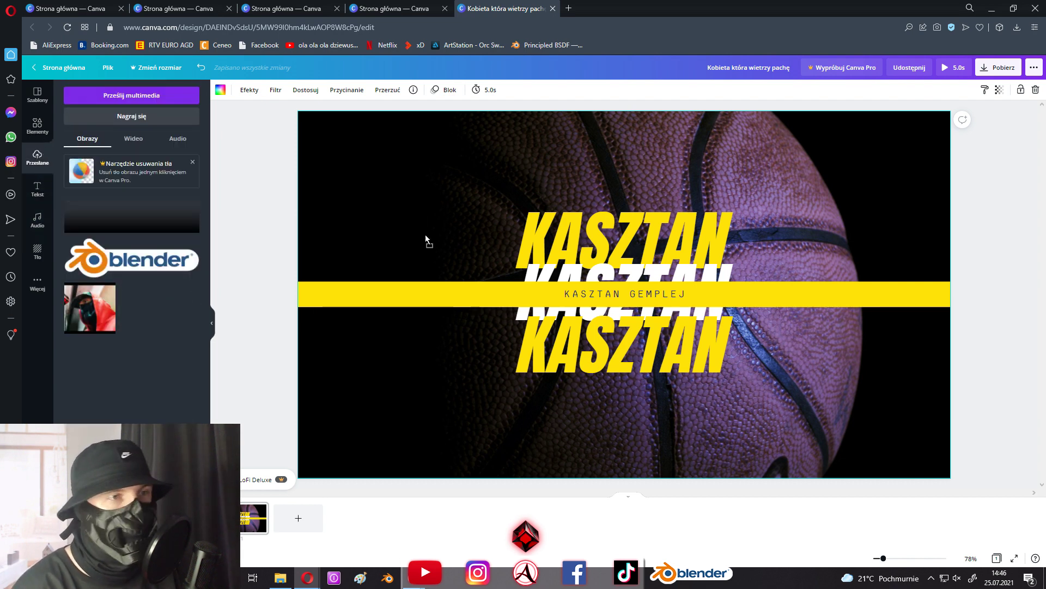
left_click_drag(145, 308, 479, 177)
left_click_drag(566, 393, 455, 284)
left_click_drag(398, 229, 389, 186)
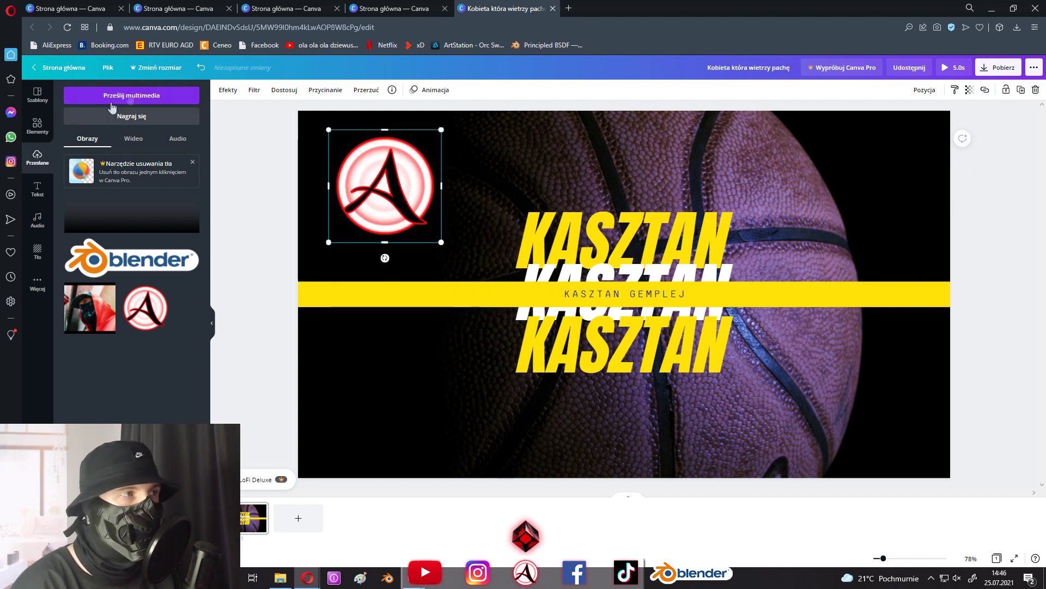
mouse_move(104, 308)
left_mouse_down()
mouse_move(602, 212)
mouse_move(725, 350)
left_mouse_up()
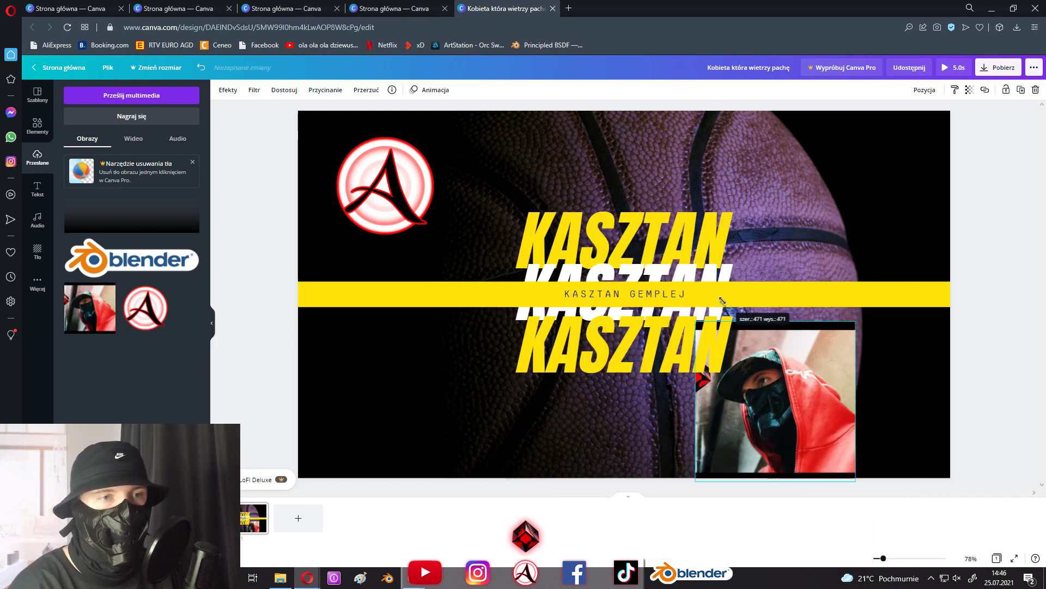
left_click_drag(790, 416, 845, 394)
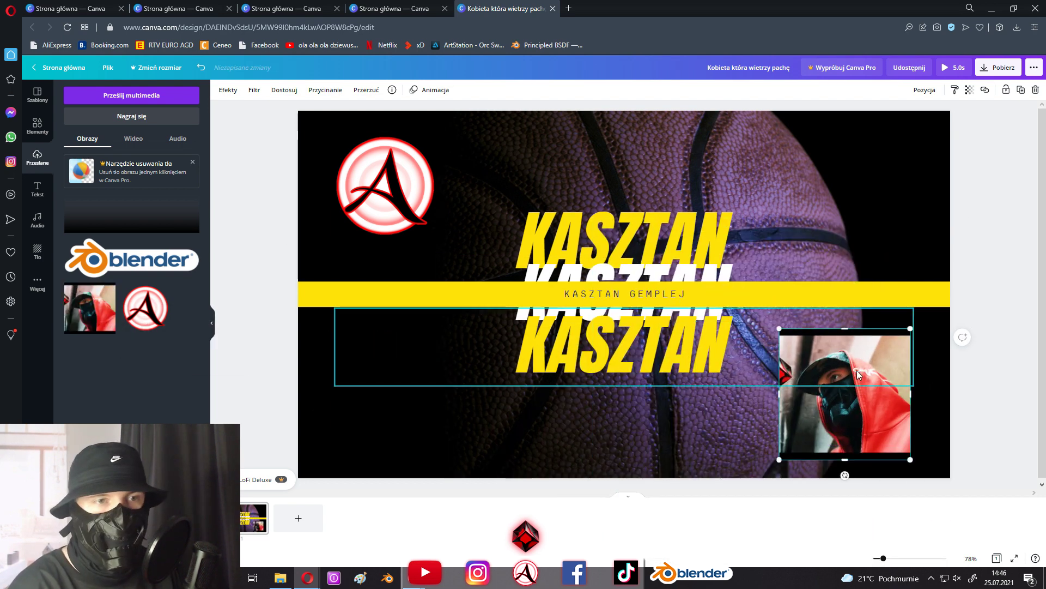
left_click(430, 89)
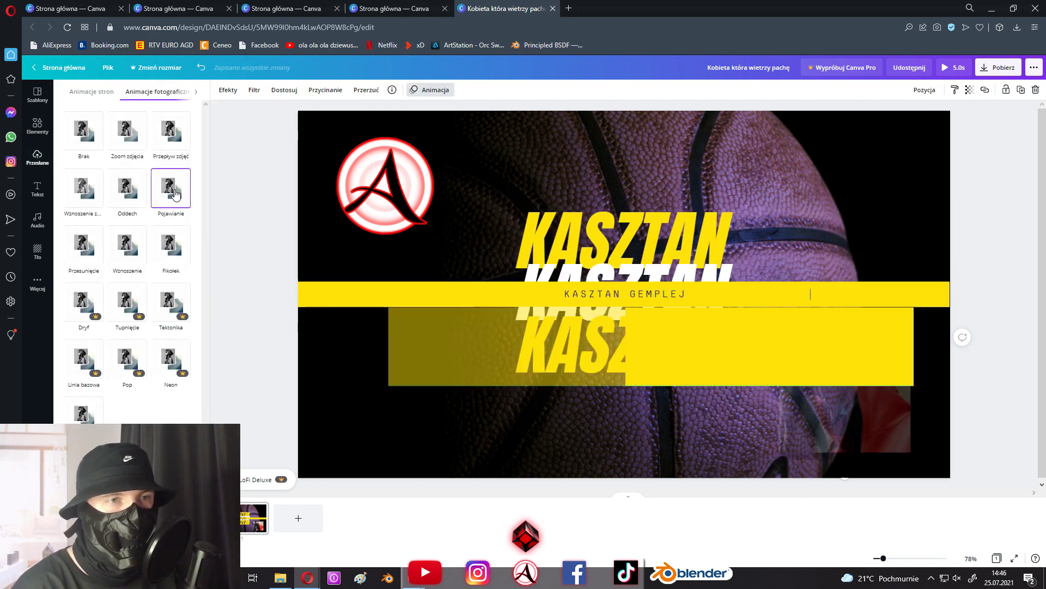
- Give the photo and A logo the Wznoszenie animation, after trying Przepływ zdjęć
left_click(128, 245)
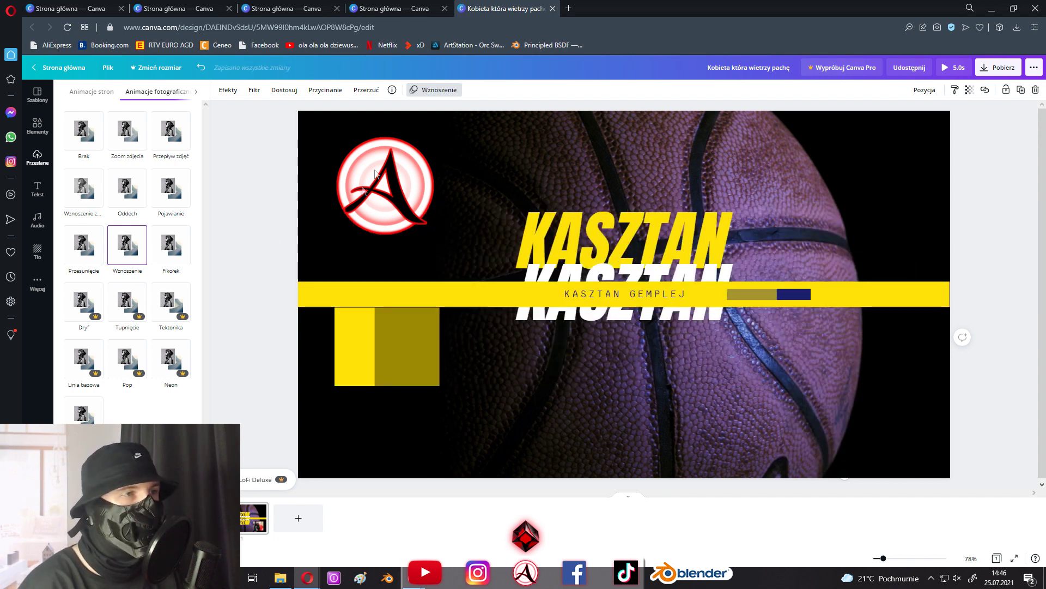
left_click(390, 180)
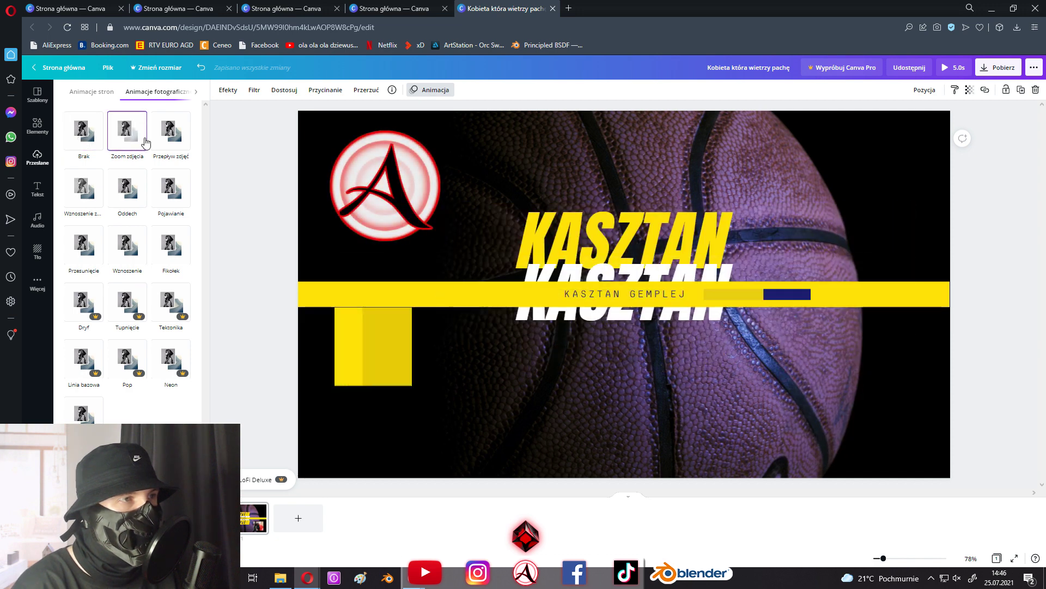
left_click(181, 134)
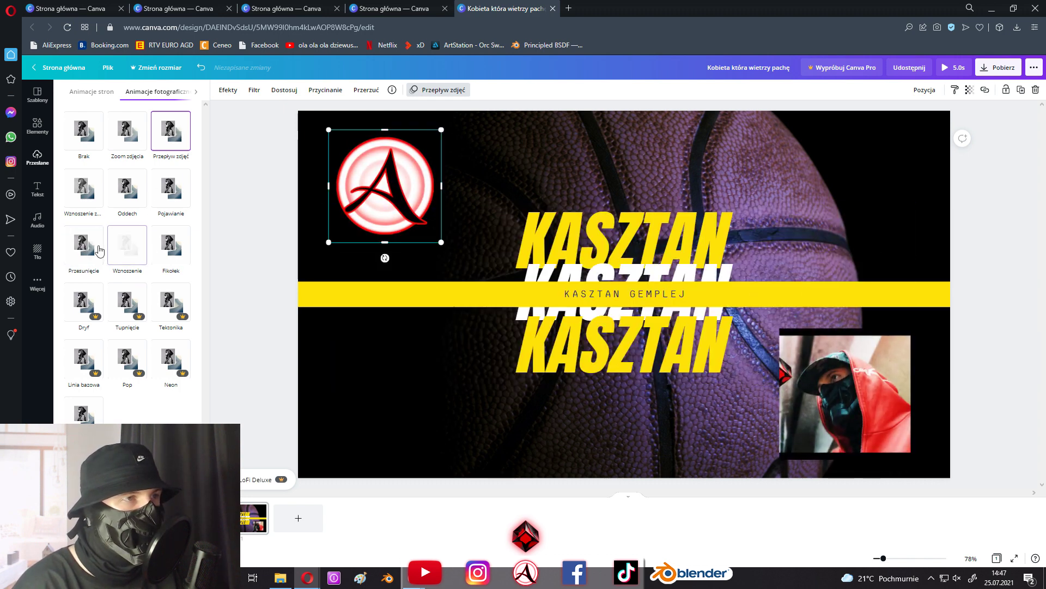
left_click(147, 244)
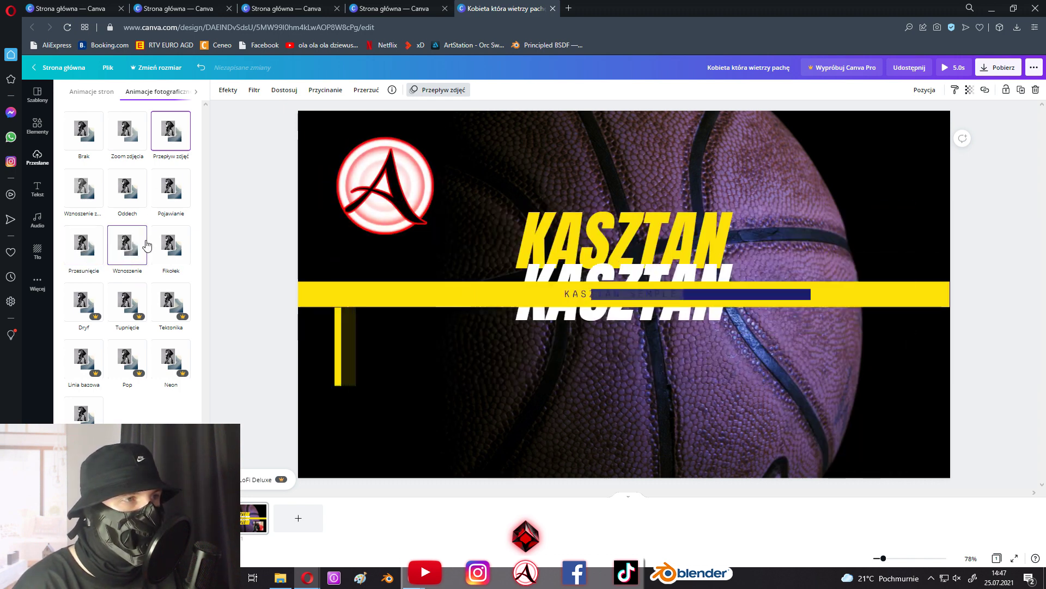
left_click(420, 93)
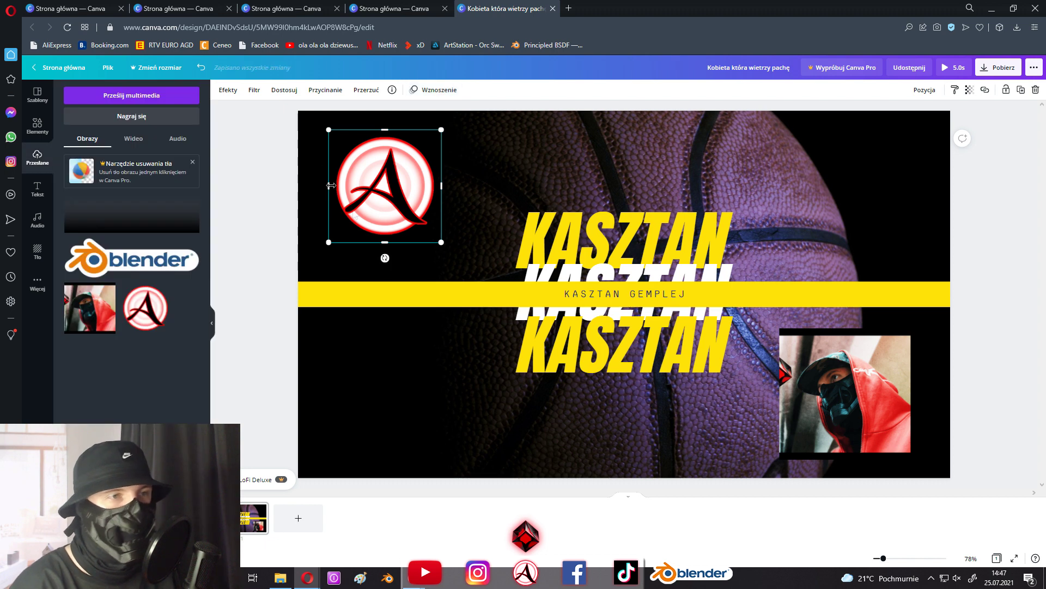
left_click(957, 68)
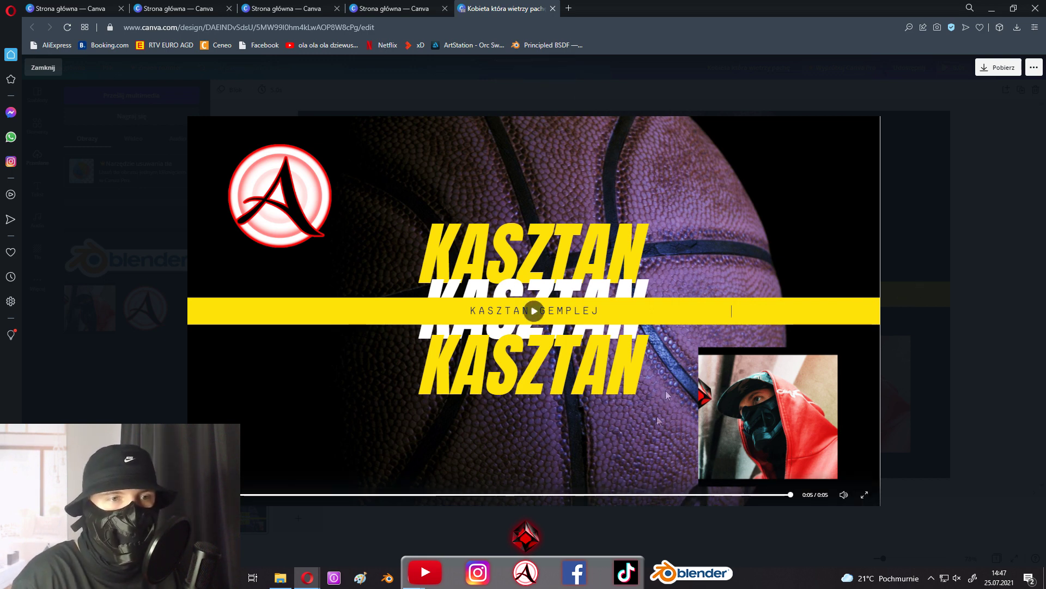
left_click(916, 226)
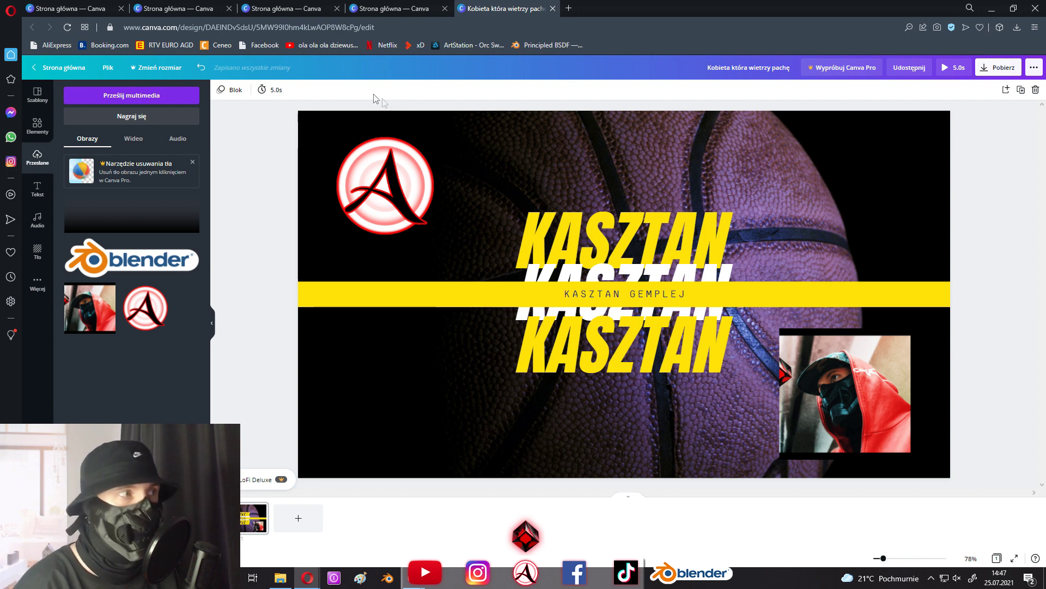
- Search templates for 'intro youtube' and swap the current page for the peach GOTOWI template
left_click(38, 95)
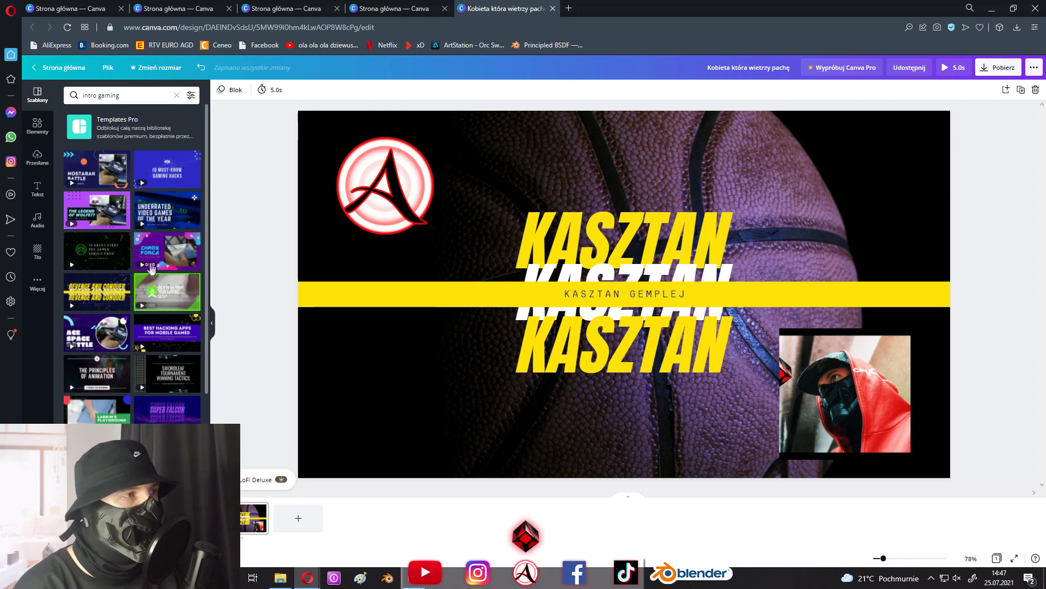
type("intro youtube")
key("Return")
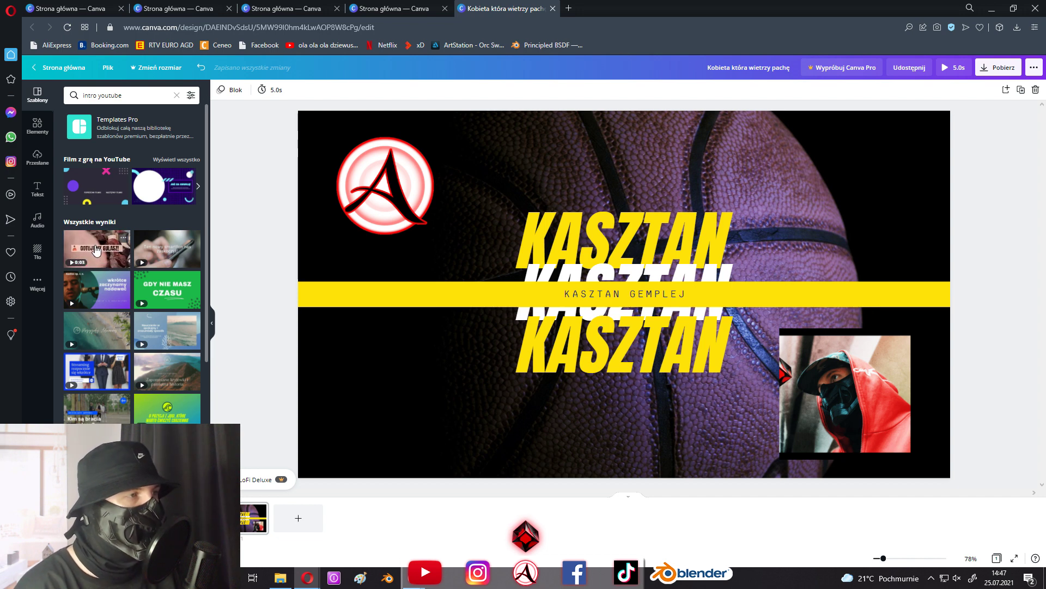
left_click(99, 249)
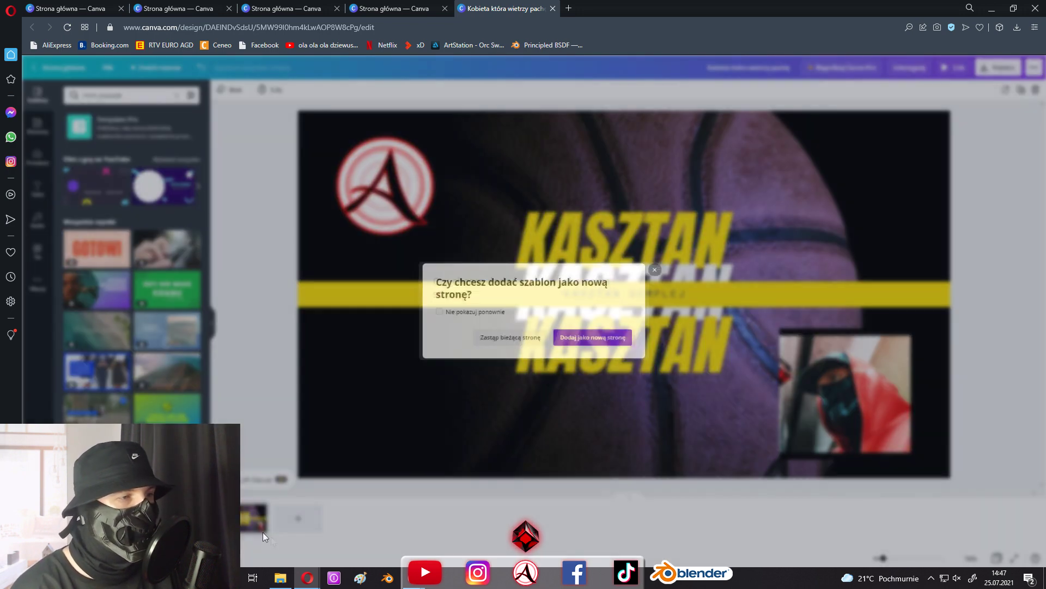
left_click(524, 340)
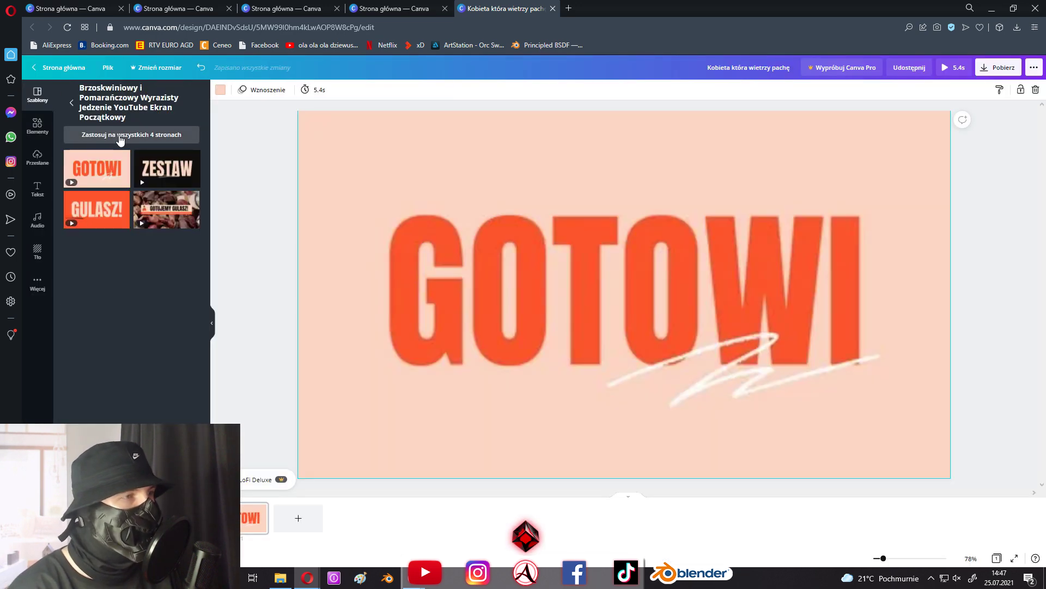
- Apply GOTOWI to all four pages and replace page 4's goulash video with the uploaded Blender clip
left_click(131, 135)
left_click(412, 518)
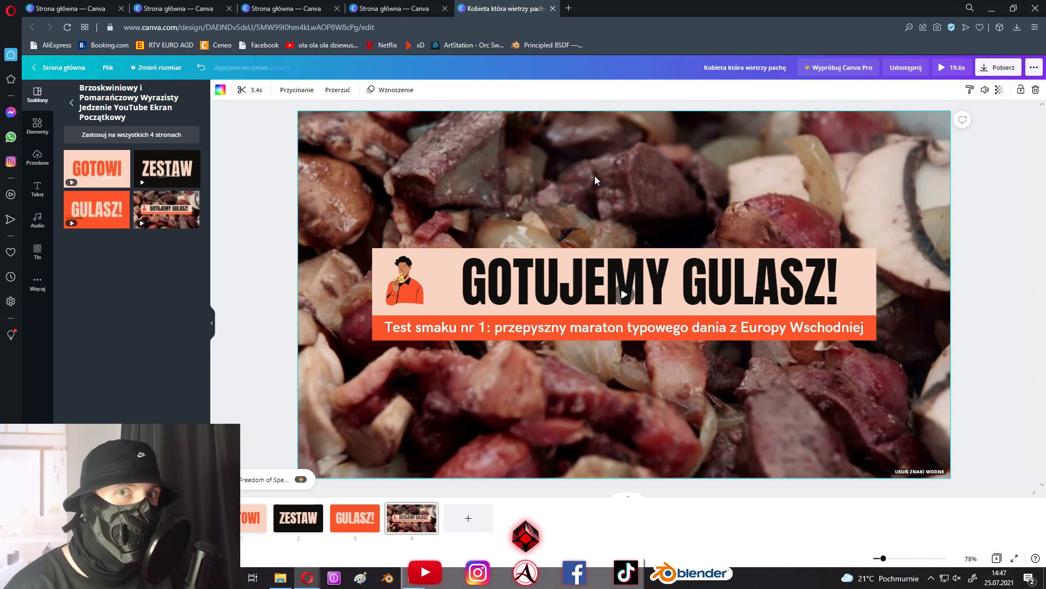
left_click(37, 157)
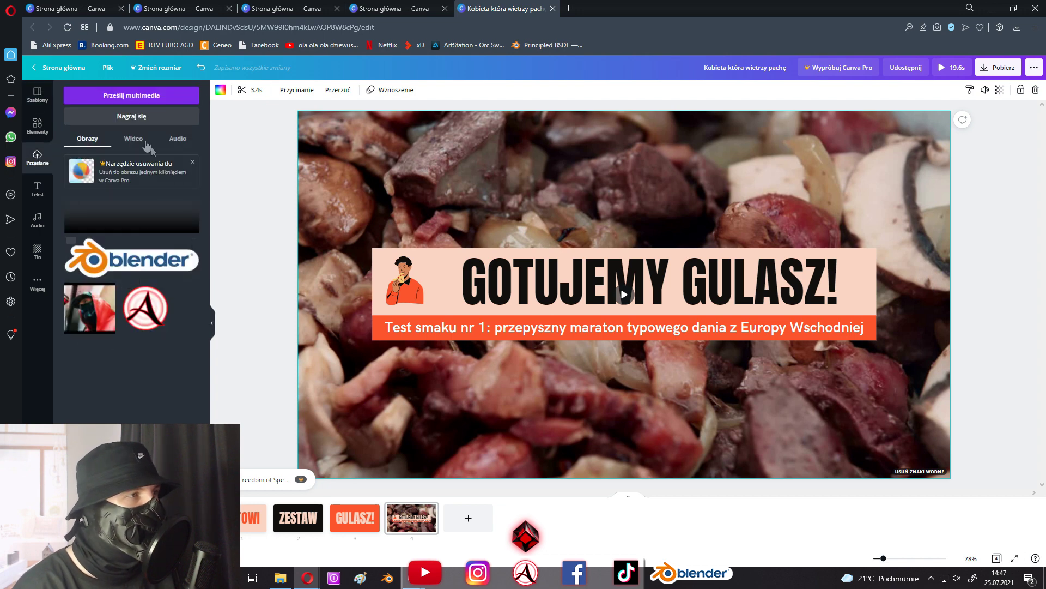
left_click(130, 138)
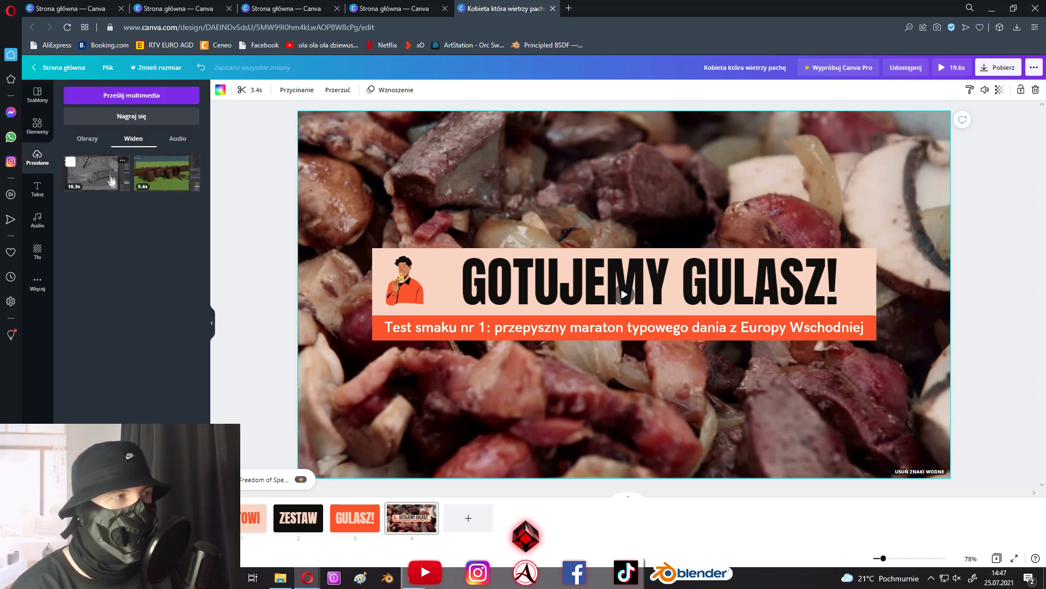
left_click_drag(111, 180, 406, 223)
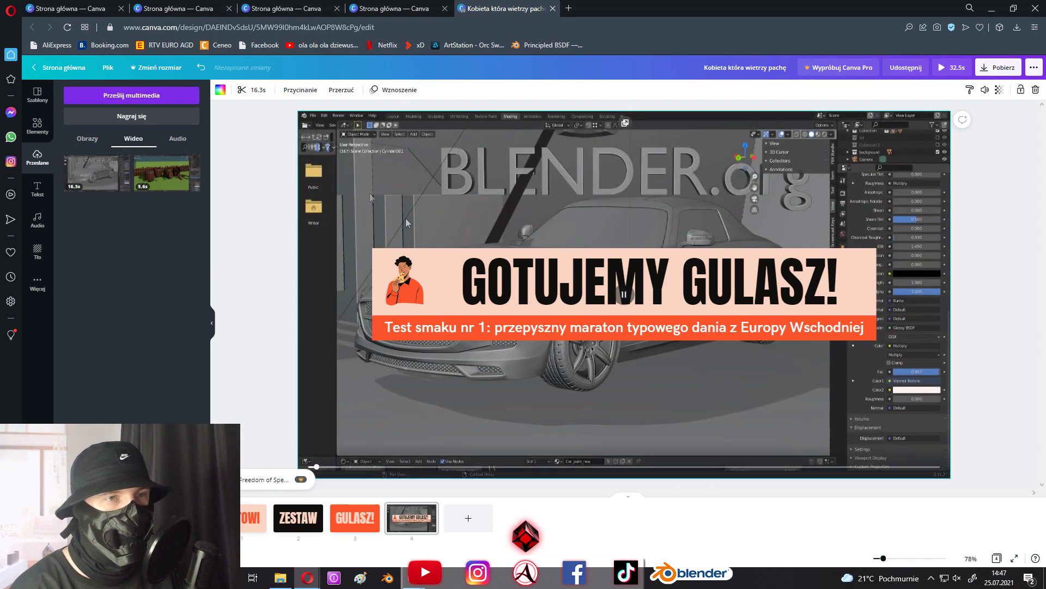
- Return to page 1 and select the GOTOWI title text for replacement
left_click(253, 517)
left_click(514, 257)
double_click(555, 267)
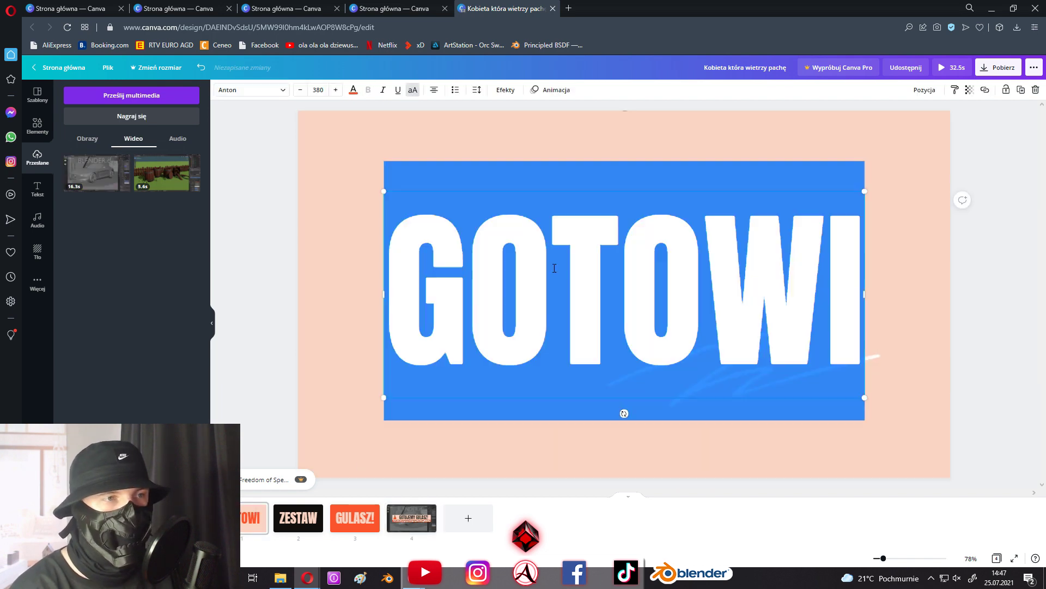
- Retitle page 1 MODELOWANIE at font size 200 on a black page background
type("MODELOW A")
type("NIE")
key("ctrl+a")
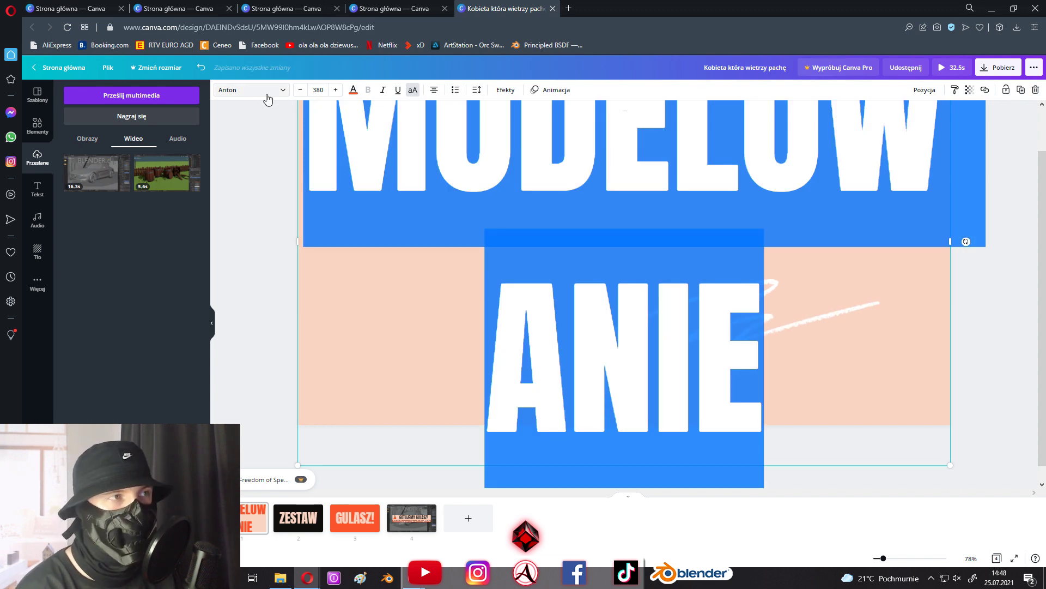
left_click(324, 92)
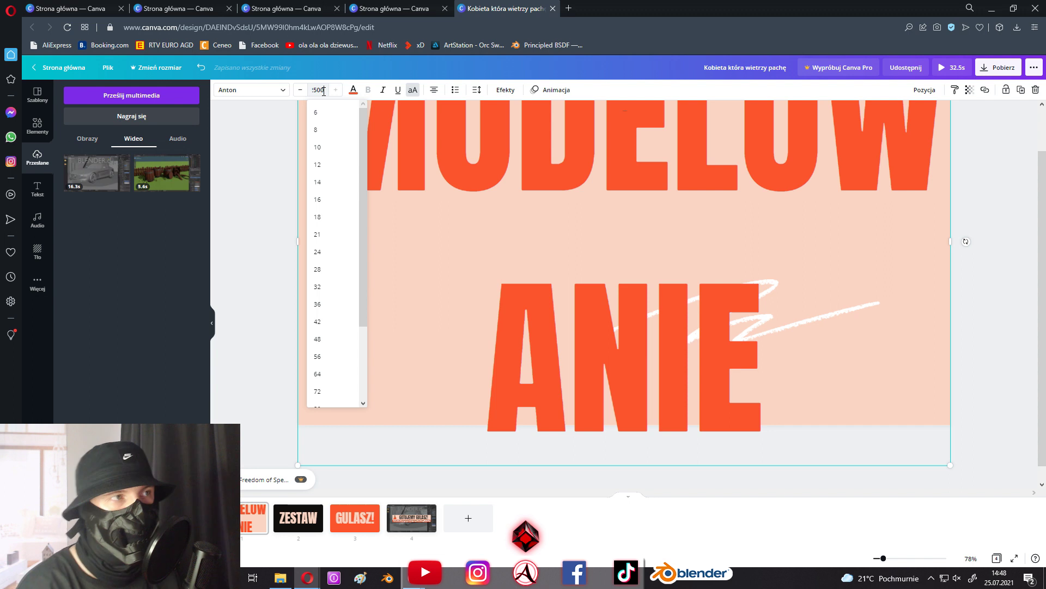
key("Return")
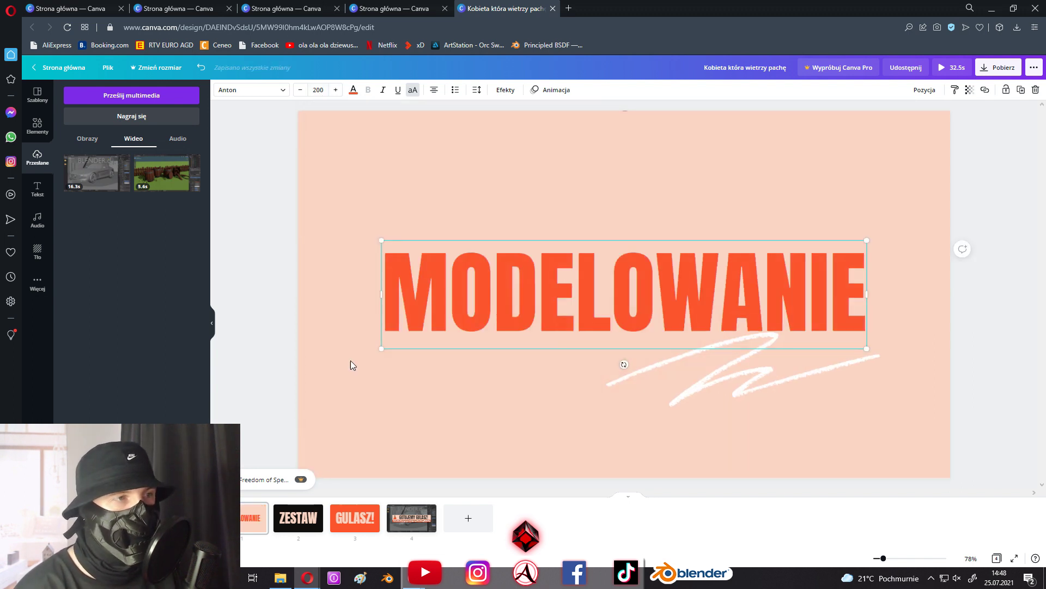
left_click(346, 192)
left_click(220, 89)
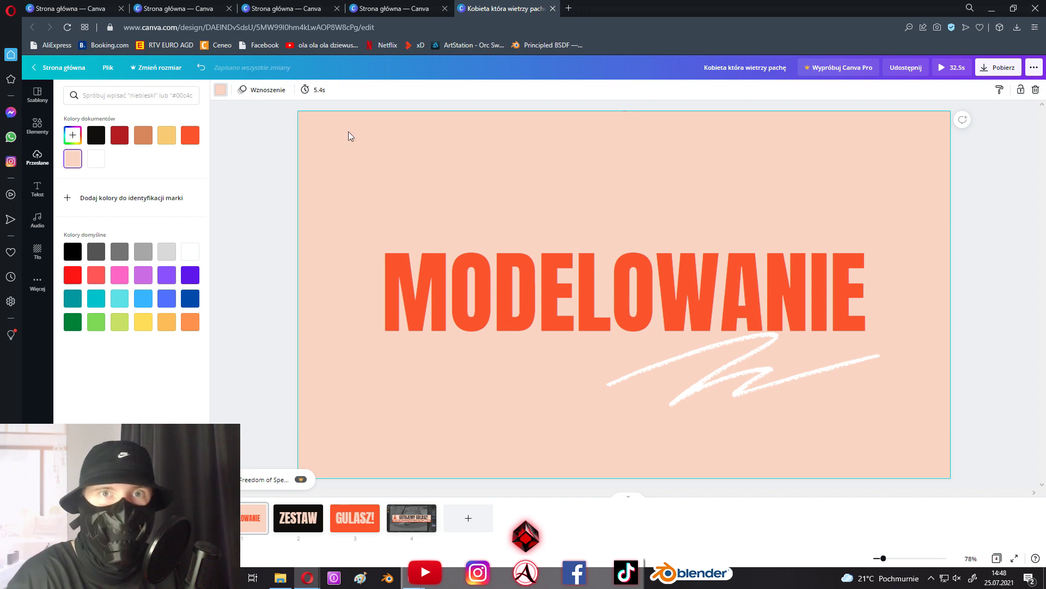
left_click(96, 134)
- Apply the Zakłócenia glitch effect to MODELOWANIE and adjust its offset direction
left_click(465, 277)
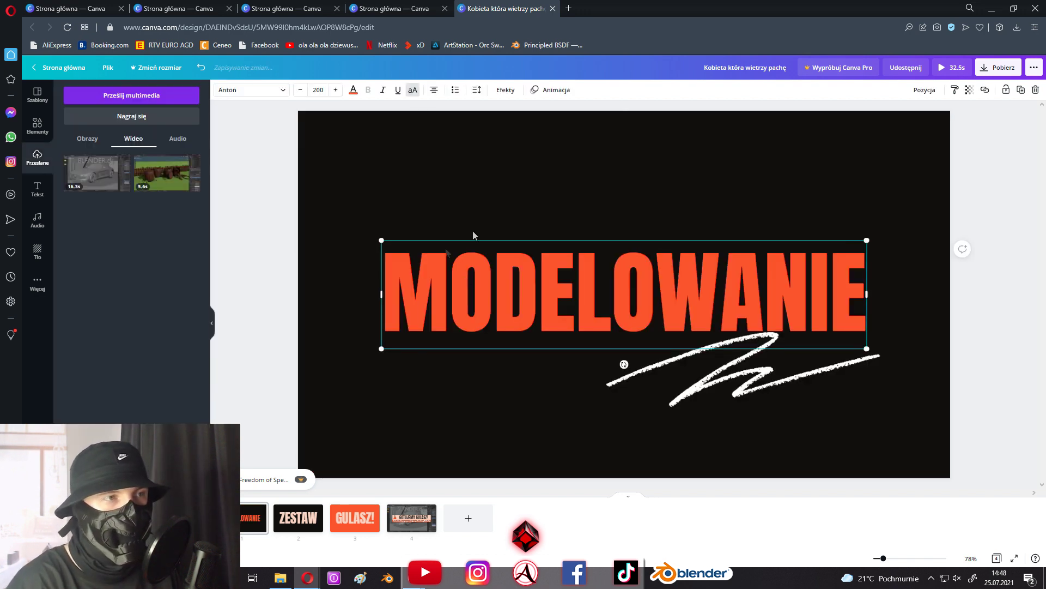
left_click(506, 91)
left_click(87, 258)
mouse_move(166, 337)
left_mouse_down()
mouse_move(199, 339)
mouse_move(103, 338)
left_mouse_up()
- Set the glitch colours to cyan and red, with direction 53 and offset 36
left_click(192, 353)
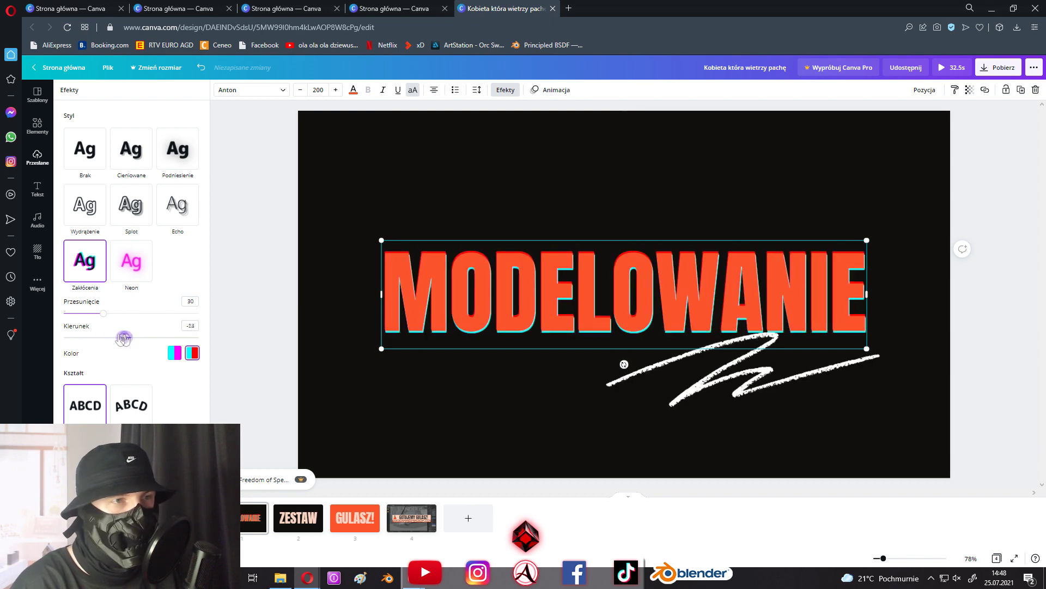
left_click_drag(103, 337, 152, 337)
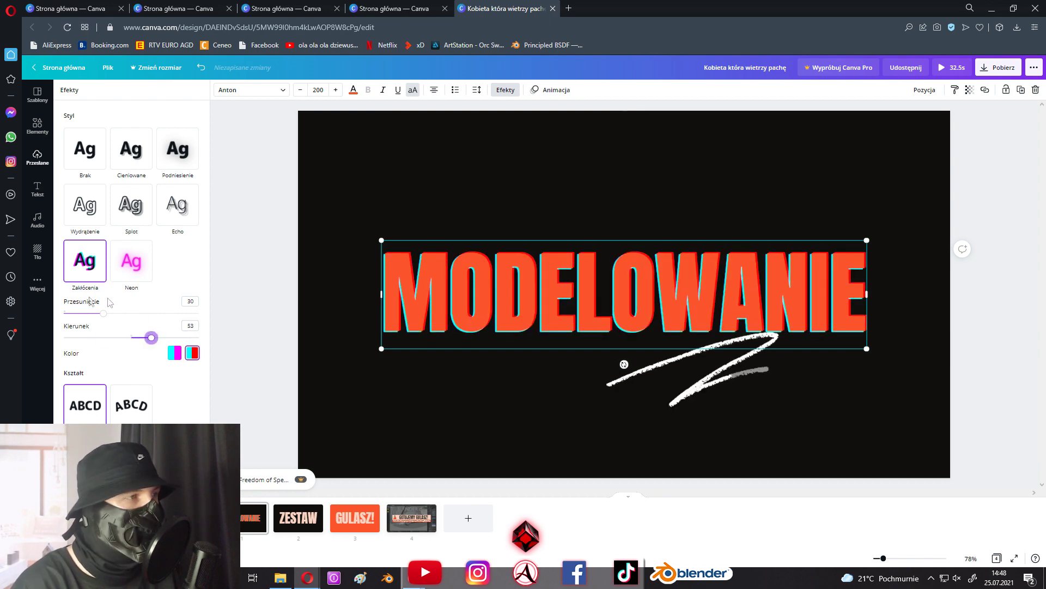
left_click_drag(103, 314, 112, 313)
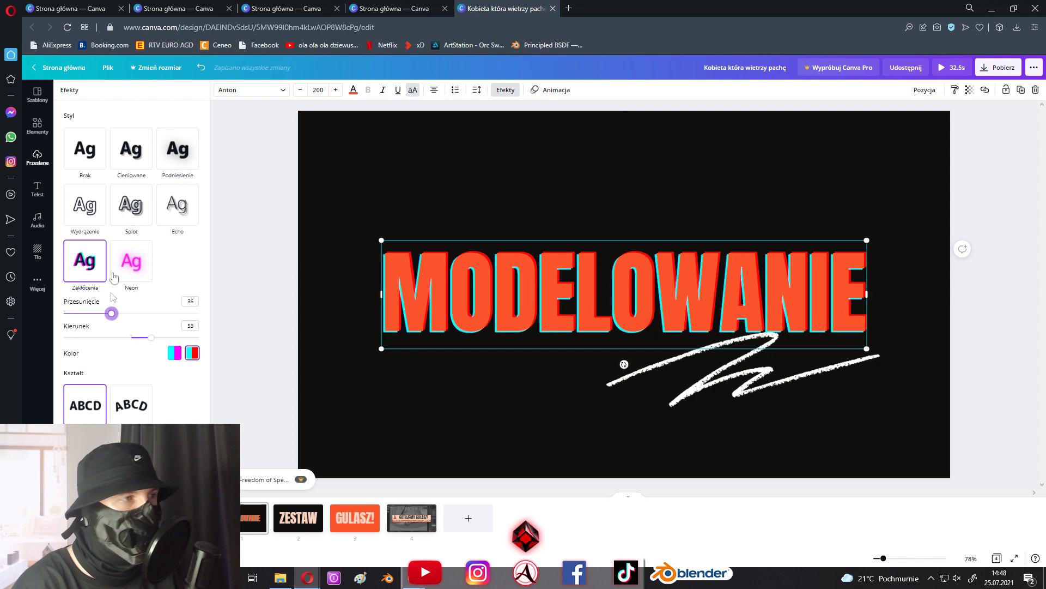
- Make the MODELOWANIE letters black and select the white scribble beneath them
left_click(352, 90)
left_click(98, 134)
left_click(598, 293)
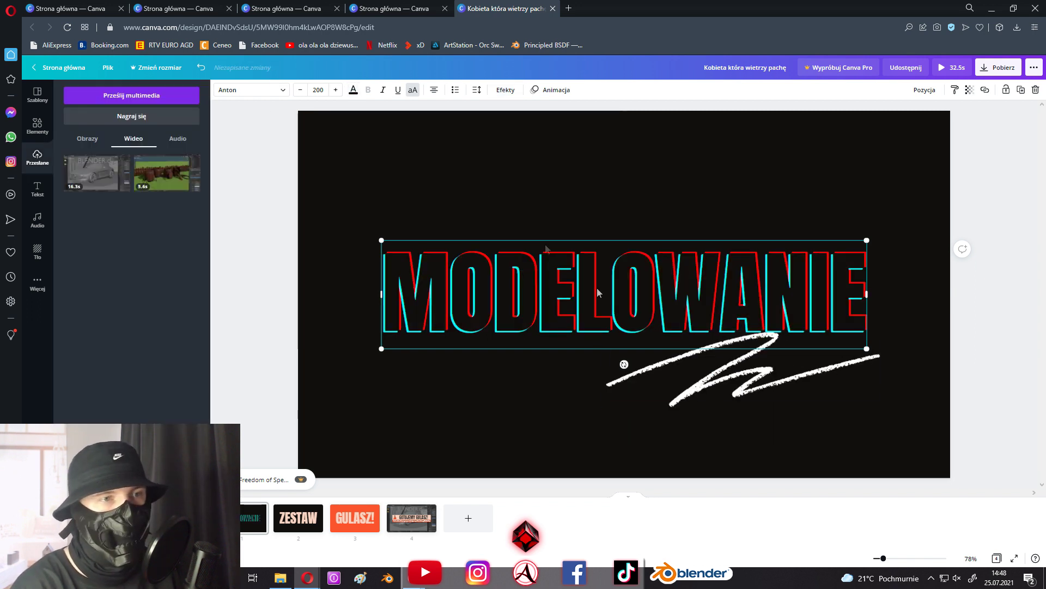
left_click(709, 376)
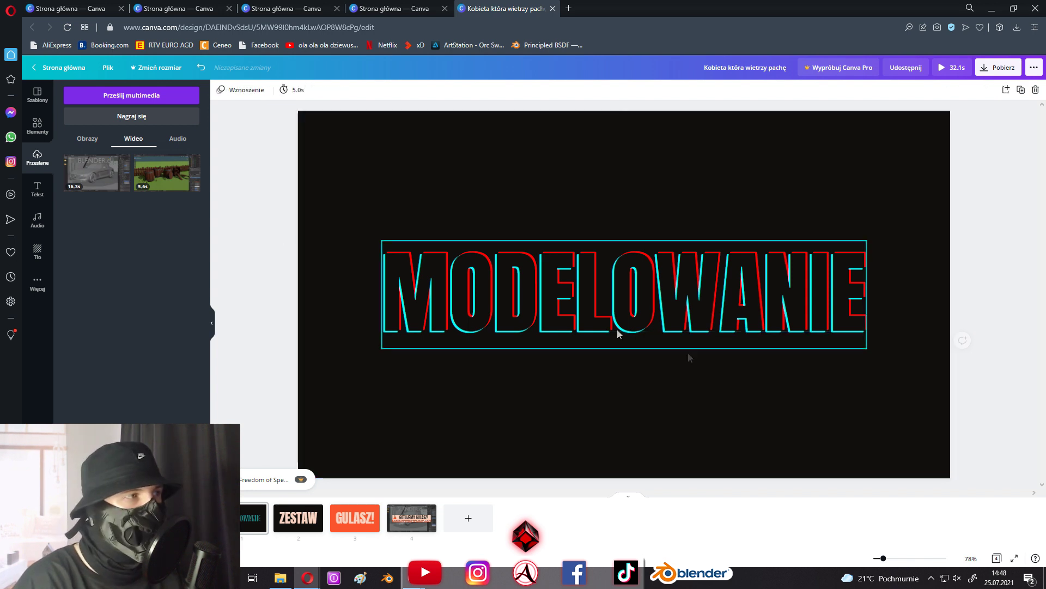
left_click(36, 139)
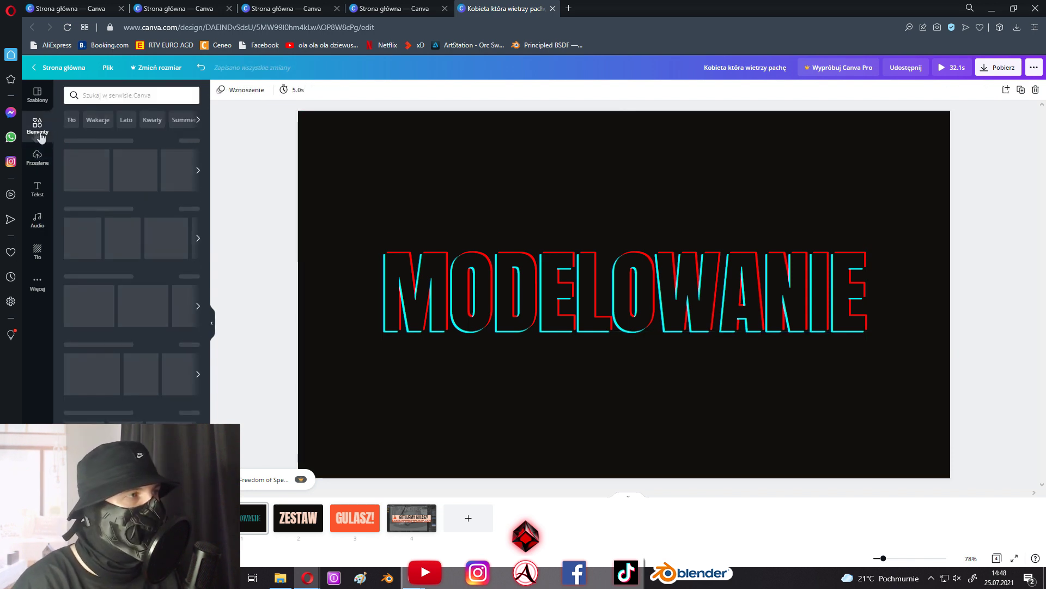
- Search elements for 'sign', filter to Animowane results only, and scroll through them
left_click(137, 93)
type("sign")
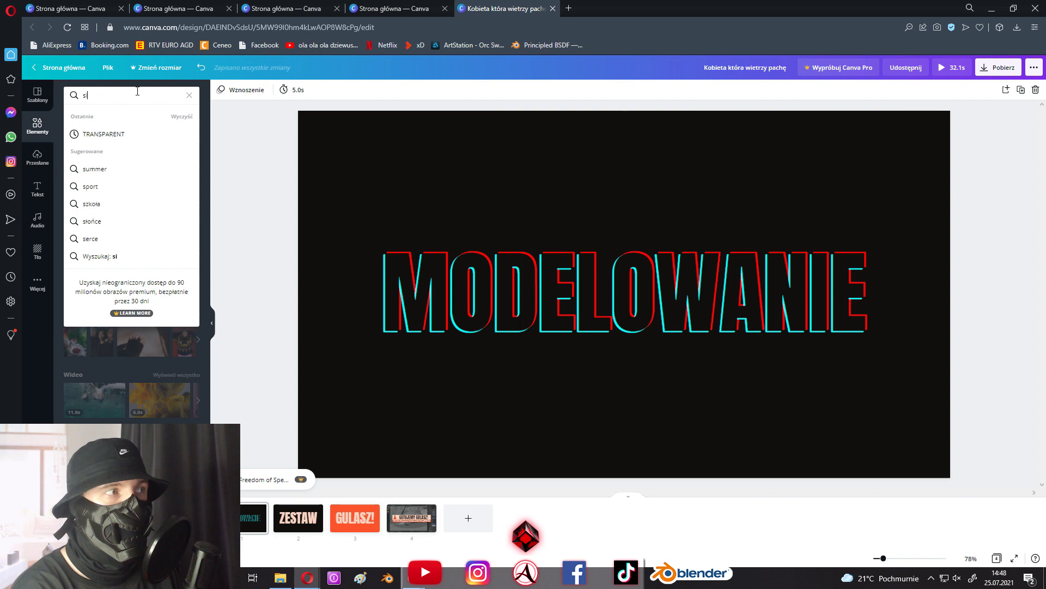
key("Return")
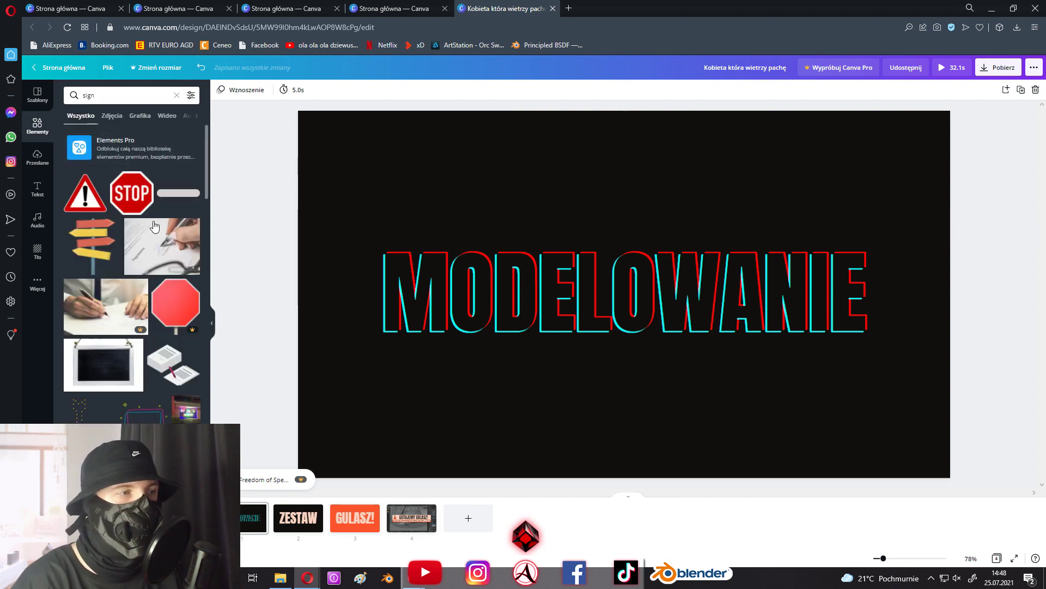
left_click(191, 97)
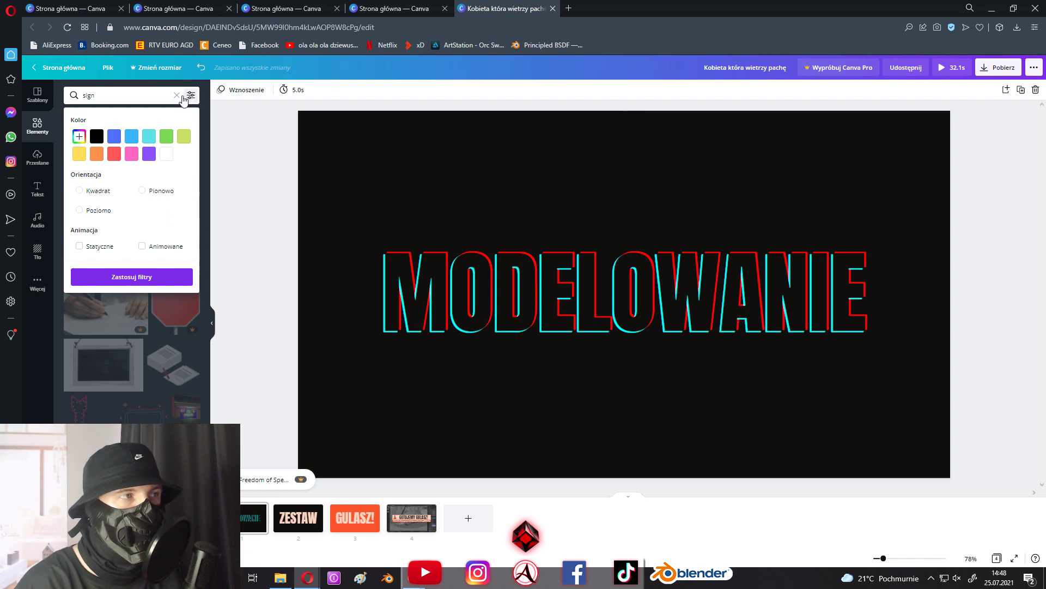
left_click(143, 246)
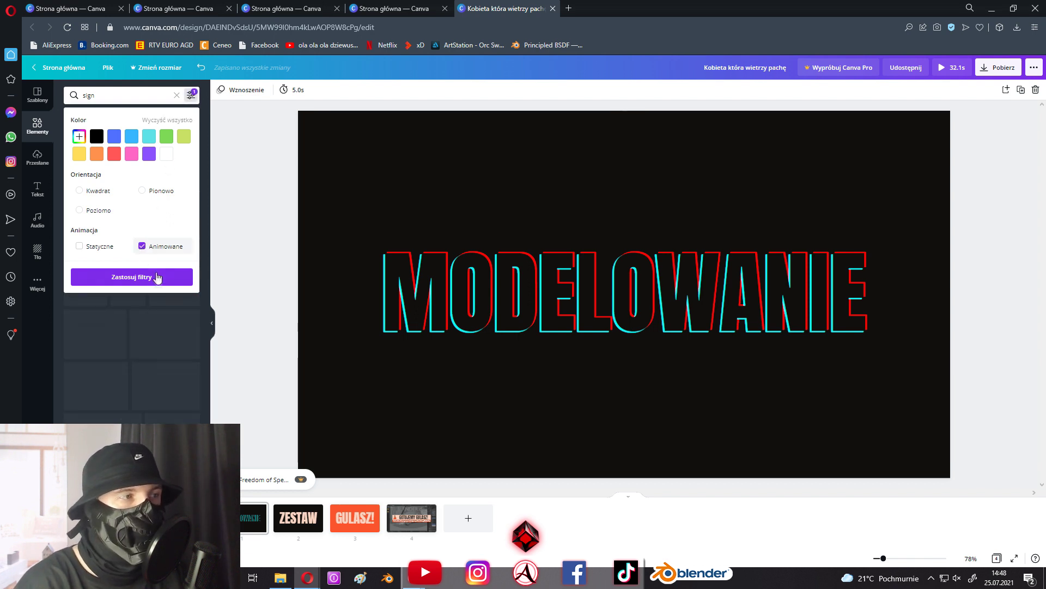
left_click(147, 277)
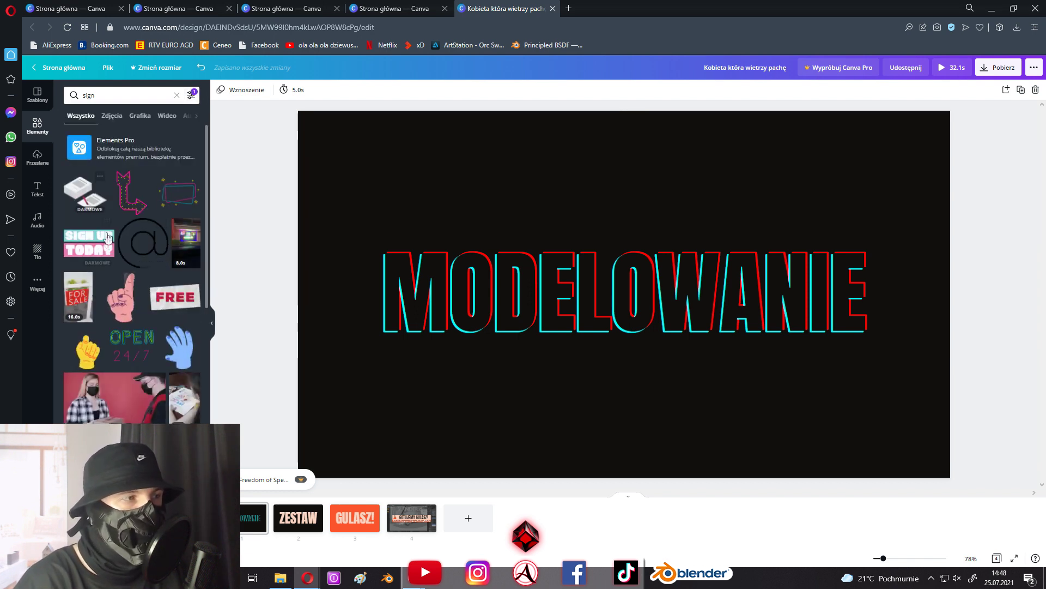
scroll(152, 245, "down", 2)
scroll(149, 327, "down", 3)
scroll(147, 347, "down", 2)
scroll(164, 352, "down", 2)
scroll(180, 355, "down", 1)
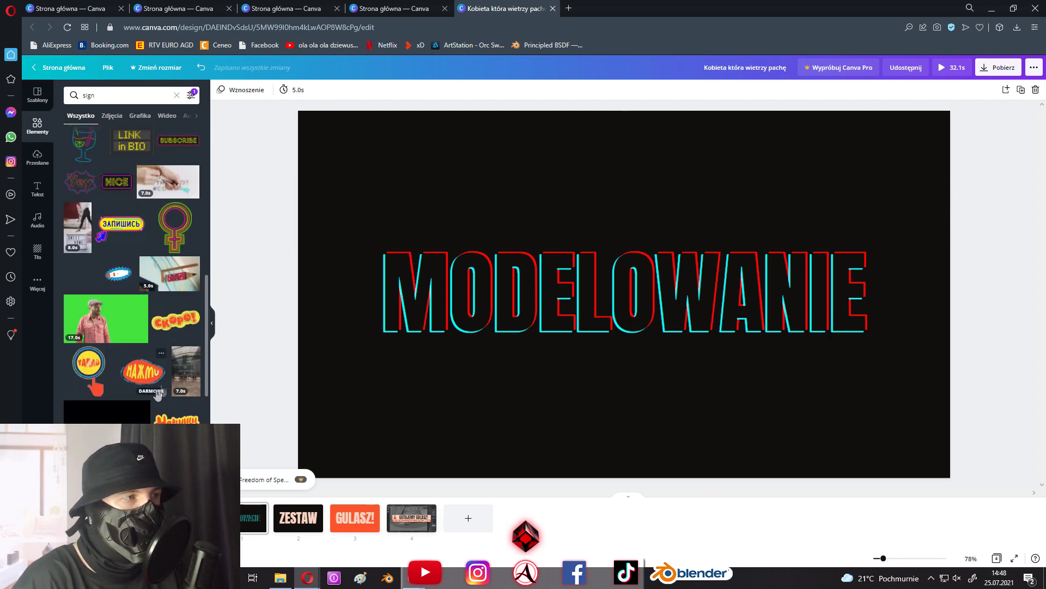
scroll(164, 327, "up", 4)
- Place the neon lightning-bolt sticker on page 1, shrink it and tilt it about 30°
left_click_drag(131, 245, 810, 182)
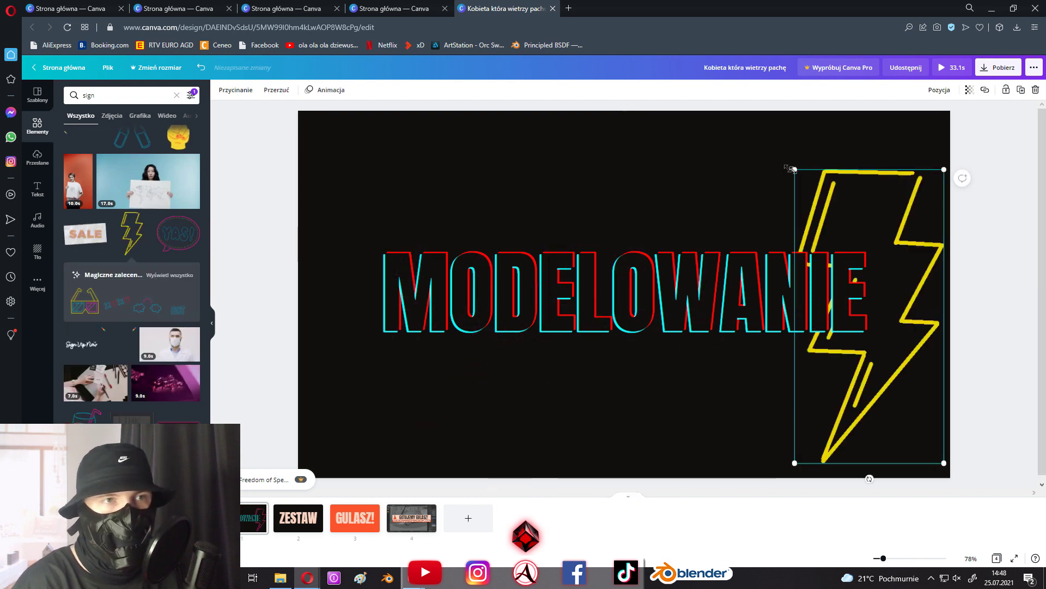
left_click_drag(871, 226, 675, 190)
left_click_drag(749, 134, 706, 217)
mouse_move(653, 442)
left_mouse_down()
mouse_move(618, 403)
mouse_move(842, 410)
mouse_move(770, 385)
left_mouse_up()
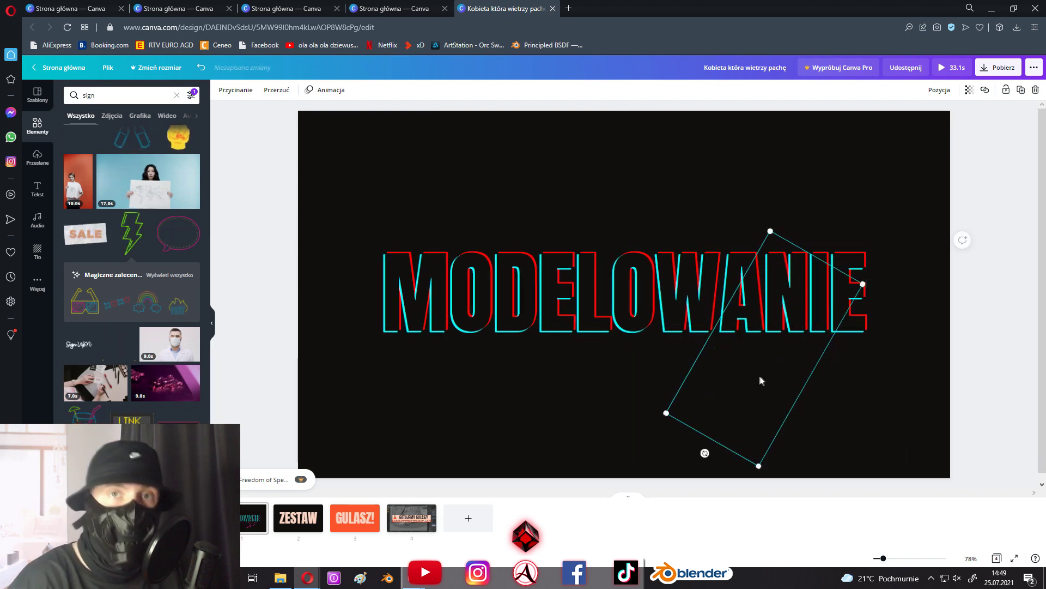
- Bring the lightning bolt forward over MODELOWANIE's right end, then select page 2's ZESTAW title
left_click(938, 92)
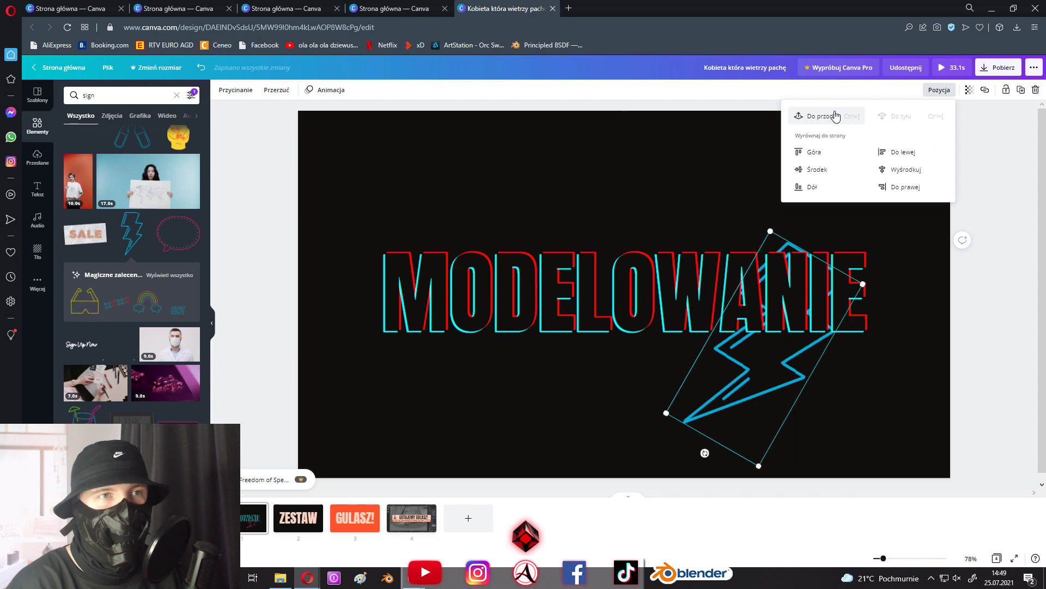
left_click(833, 116)
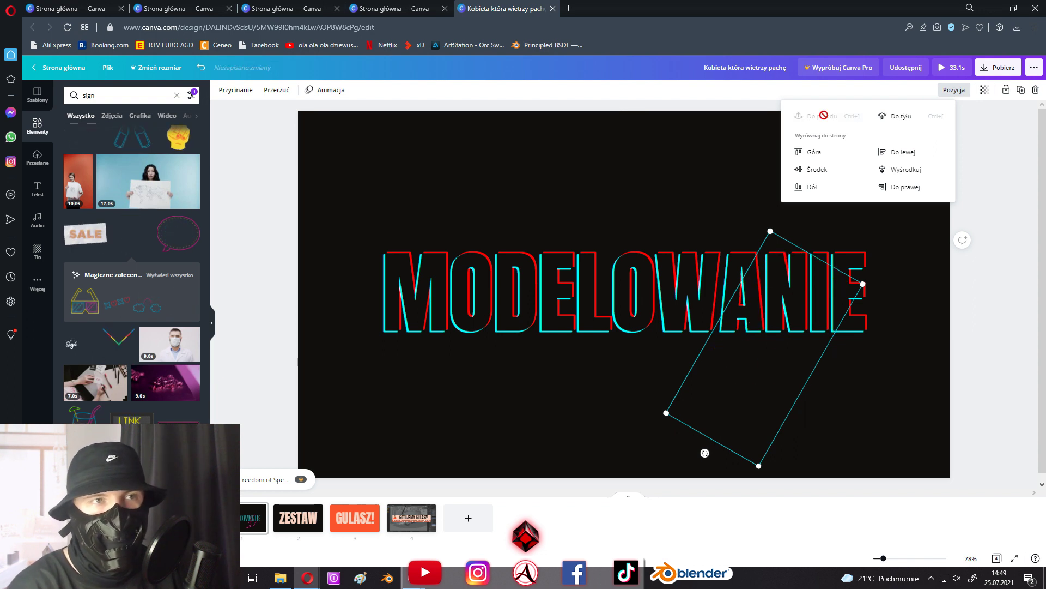
left_click_drag(781, 381, 824, 368)
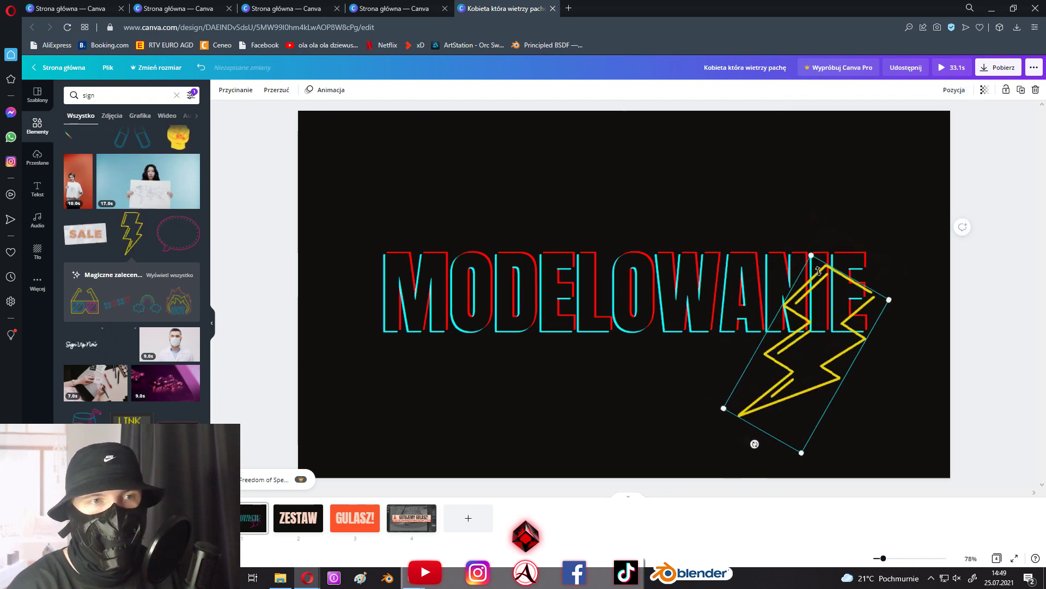
left_click_drag(816, 255, 864, 225)
left_click(298, 517)
left_click(556, 329)
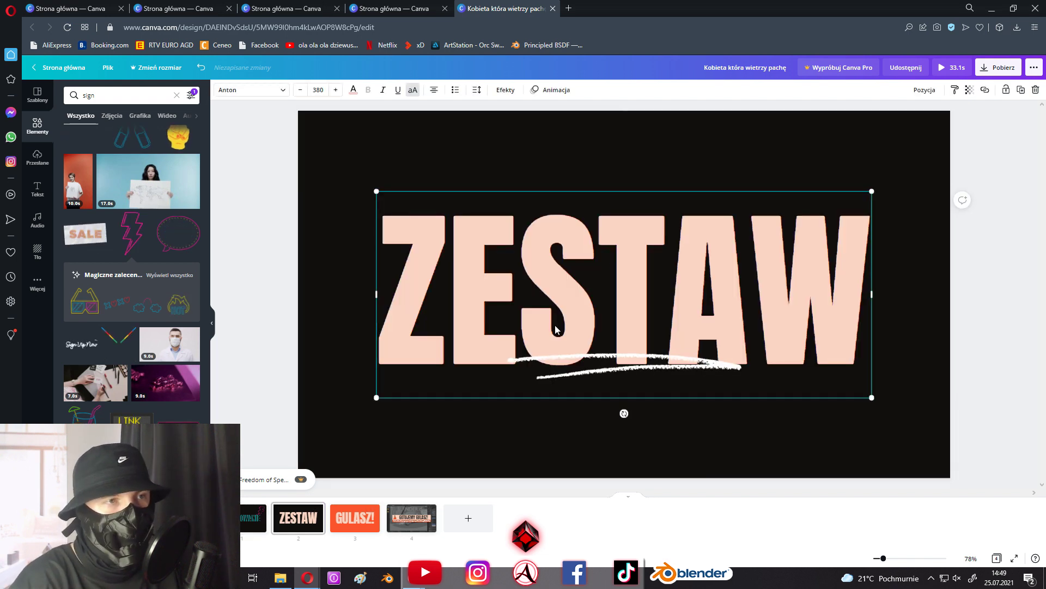
- Replace ZESTAW with 'kasztanie' and set its font size to 200
left_click(617, 294)
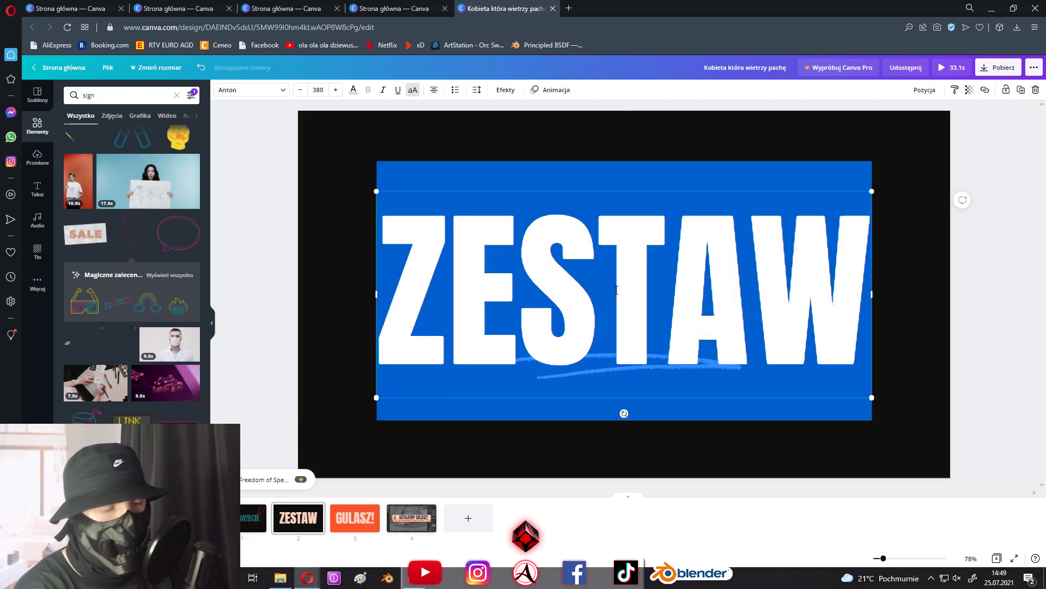
type("kasztanie")
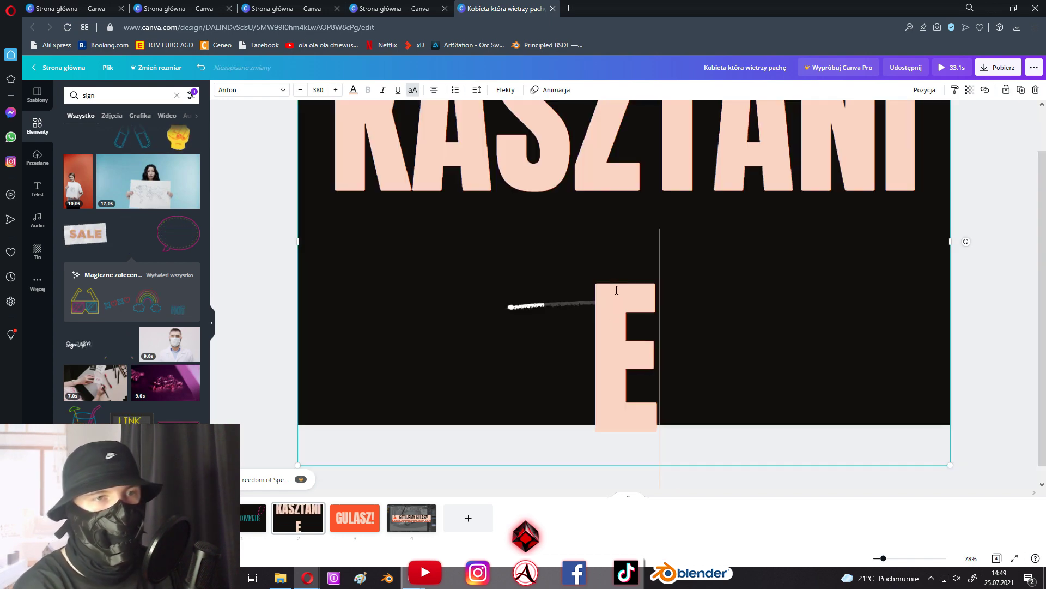
key("ctrl+a")
left_click(318, 90)
type("20")
key("Return")
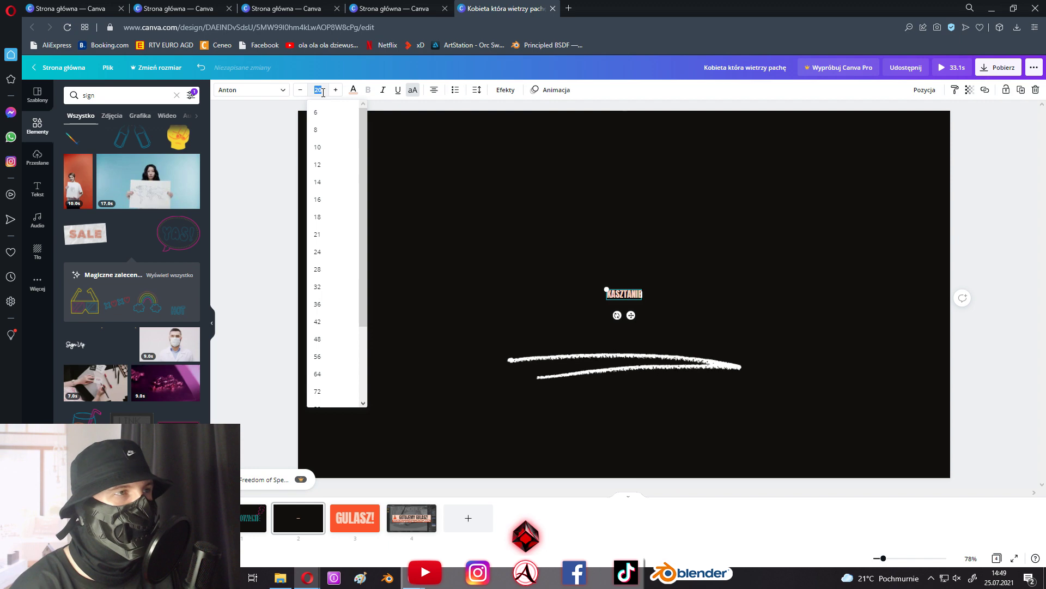
type("0")
key("Return")
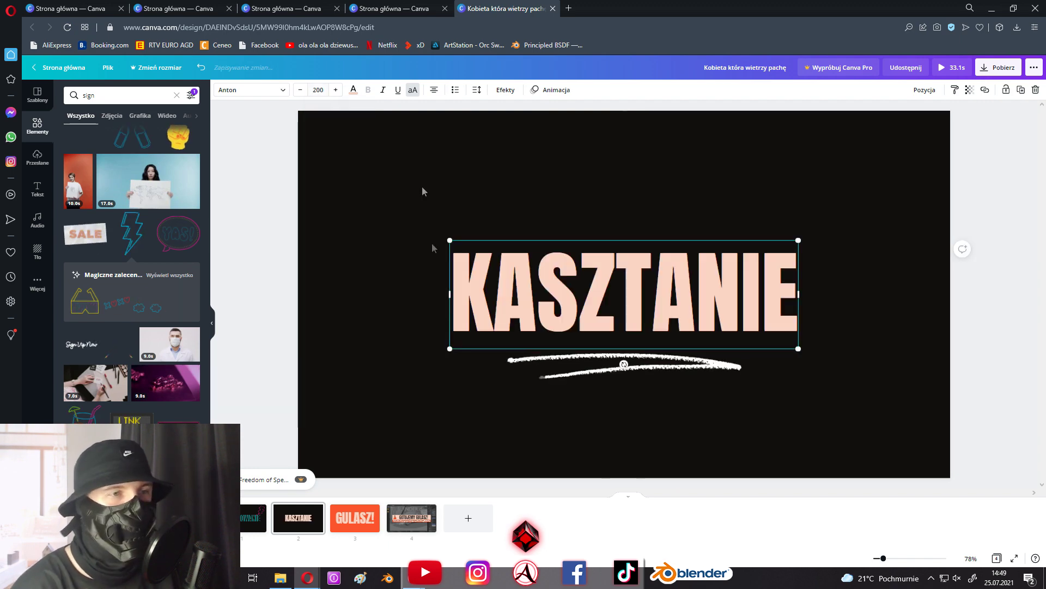
- Delete the white brush stroke under the KASZTANIE title
left_click(585, 377)
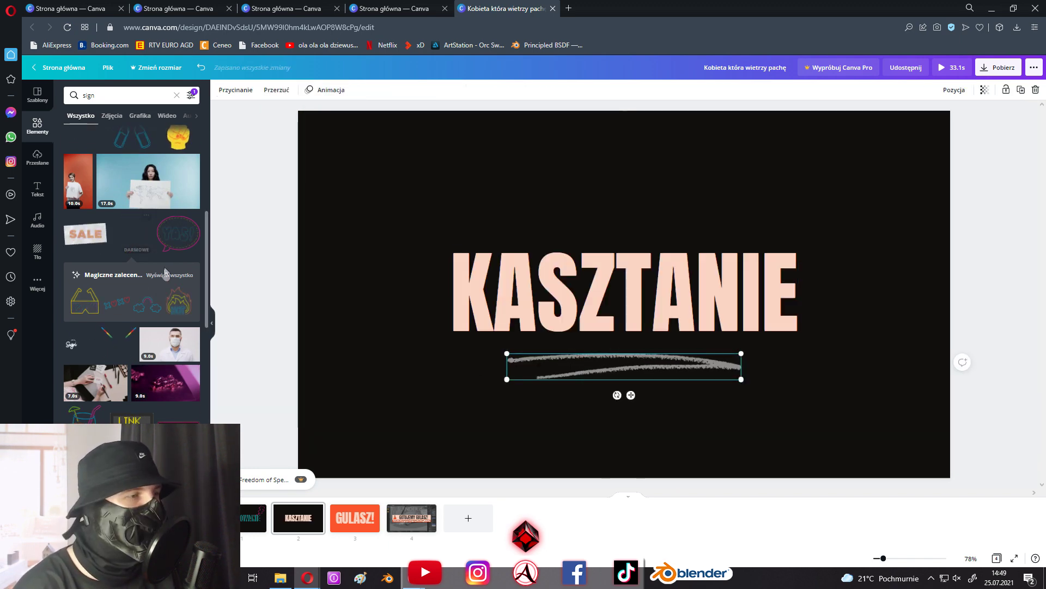
scroll(164, 273, "down", 5)
key("Delete")
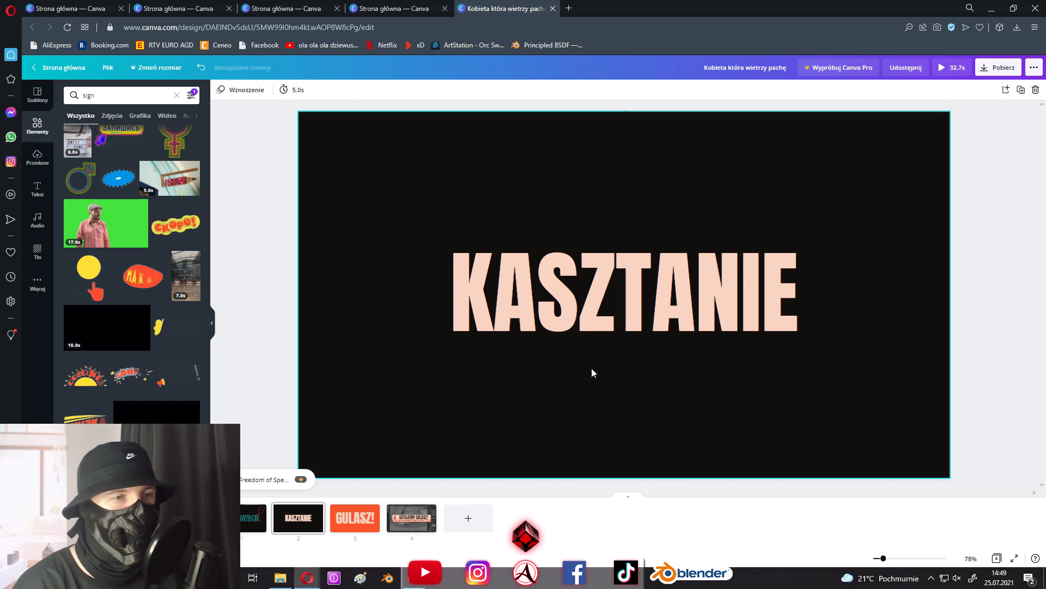
- Add the SAVAGE neon sticker, shrunk and tilted counter-clockwise, at the upper left beside KASZTANIE
scroll(131, 276, "down", 3)
scroll(130, 327, "down", 3)
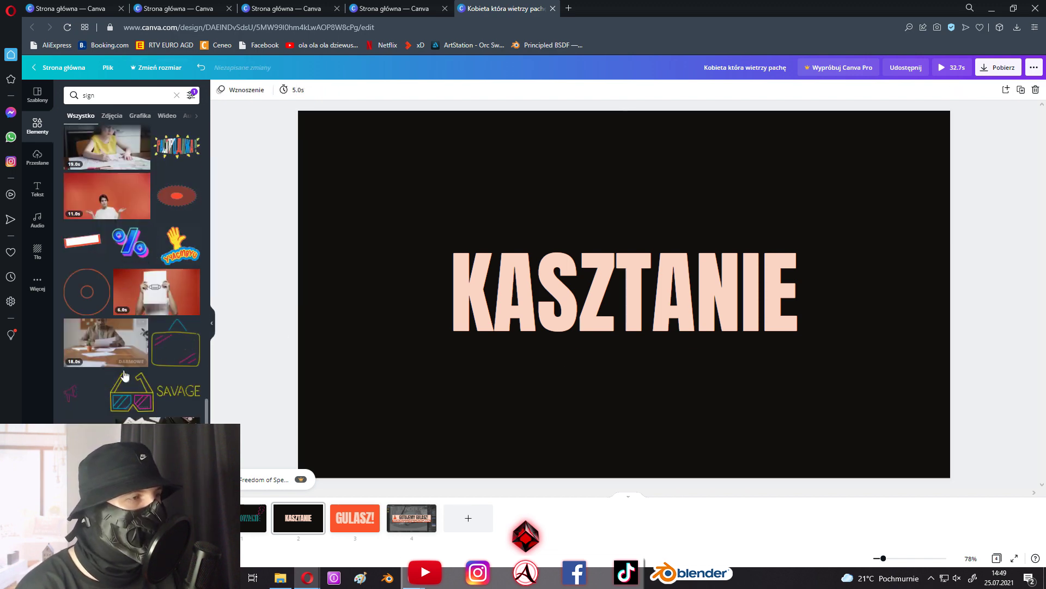
scroll(163, 382, "down", 2)
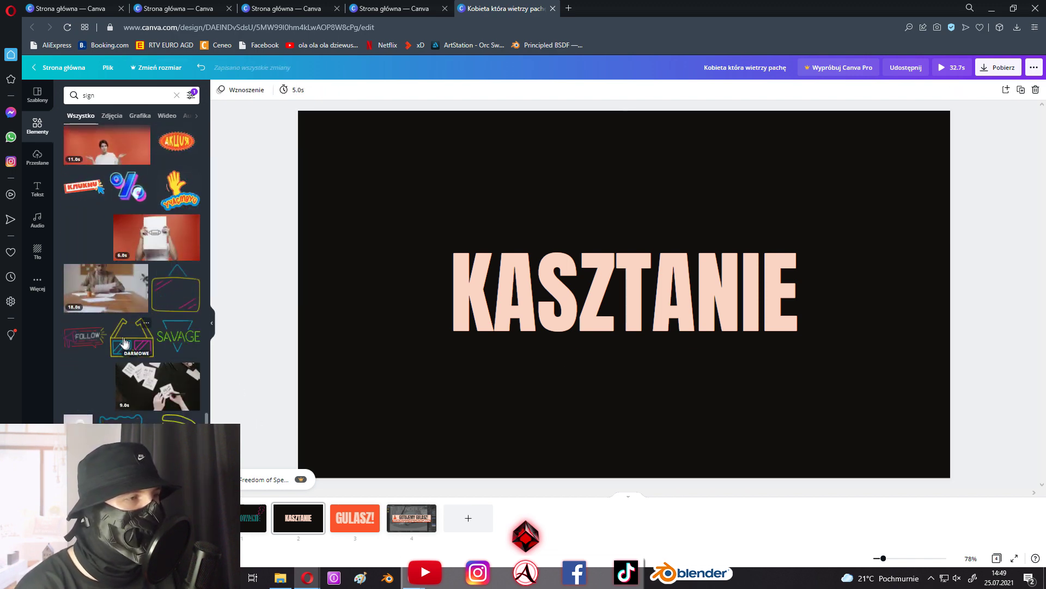
left_click_drag(167, 341, 540, 312)
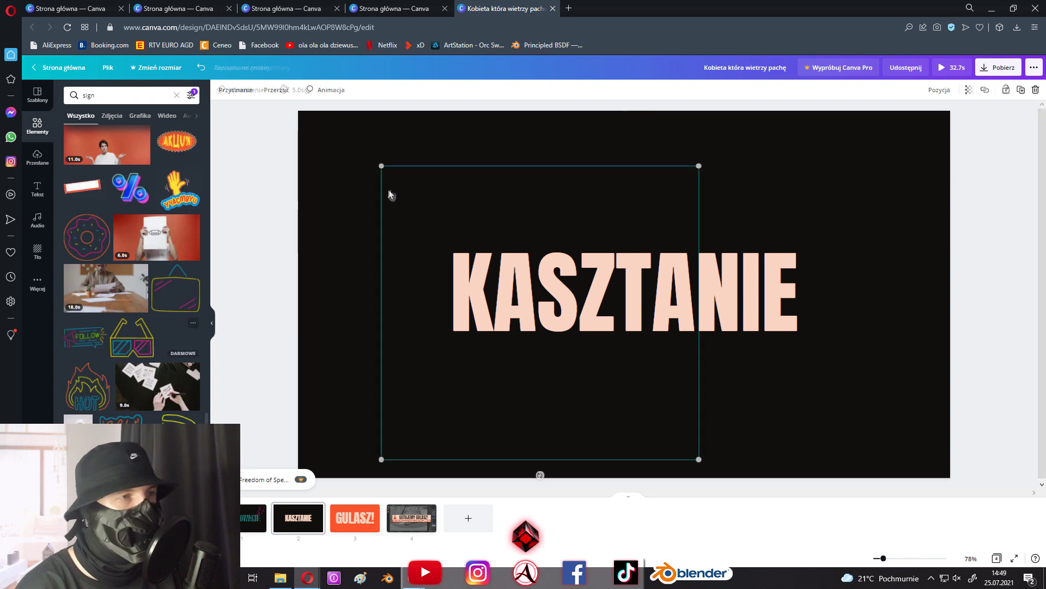
left_click_drag(699, 459, 556, 327)
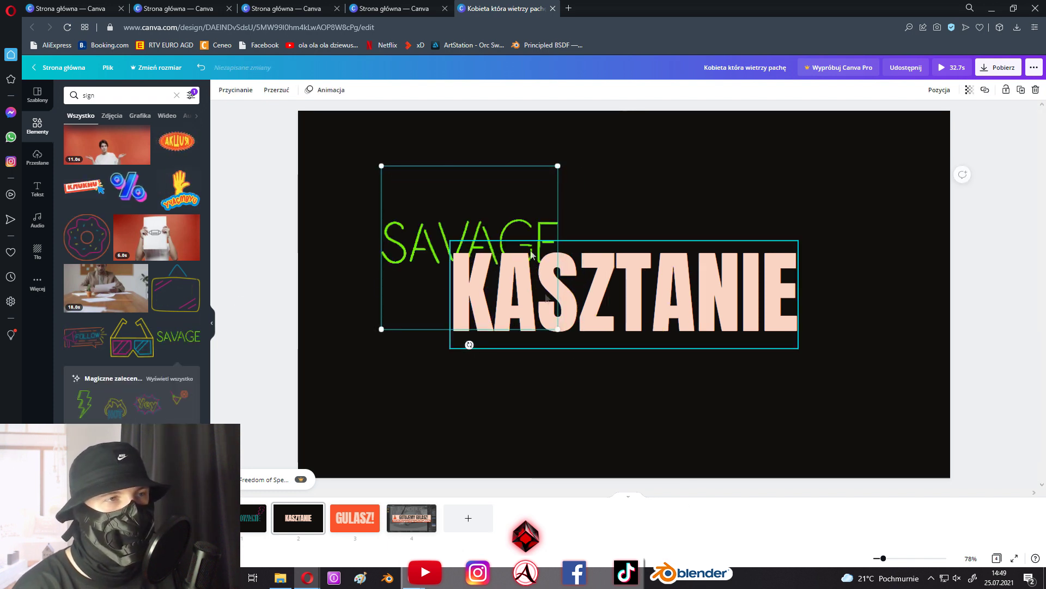
left_click_drag(500, 262, 425, 271)
left_click_drag(394, 351, 439, 340)
left_click_drag(395, 259, 401, 229)
- Make the KASZTANIE title yellow, then bring up the background choices
left_click(490, 289)
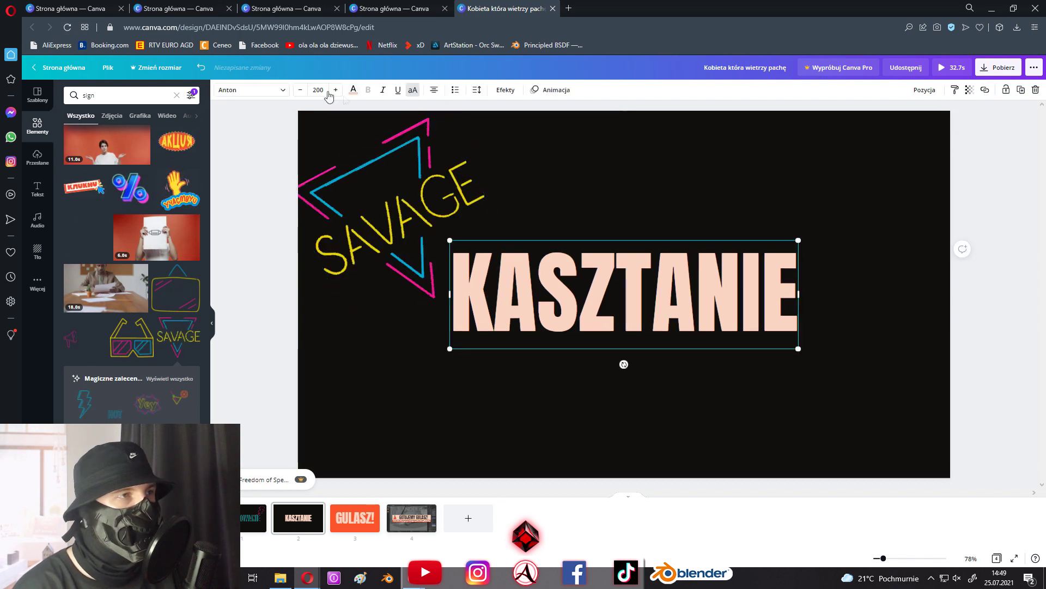
left_click(353, 90)
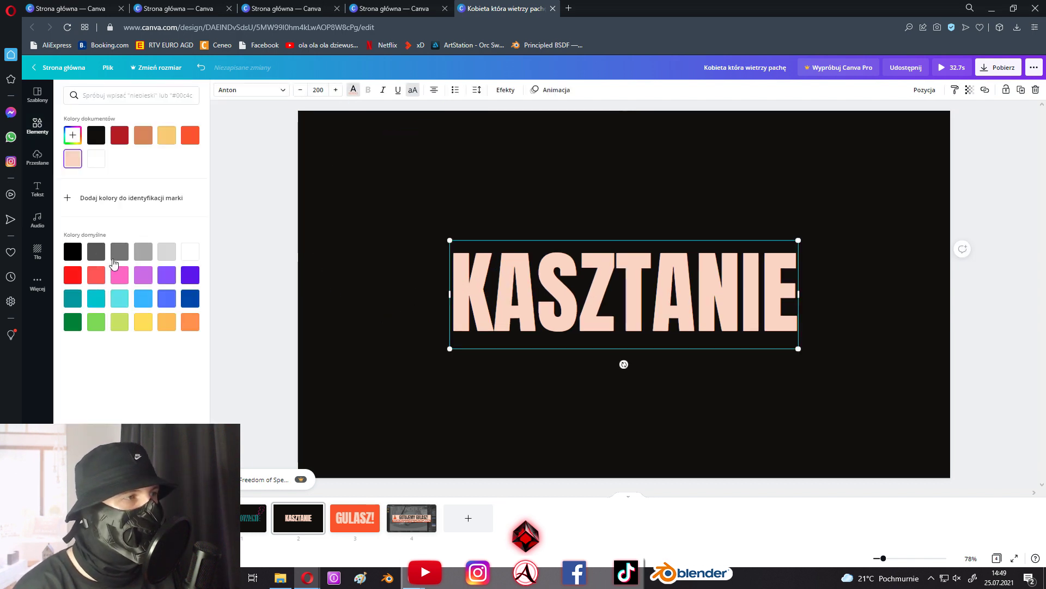
left_click(143, 326)
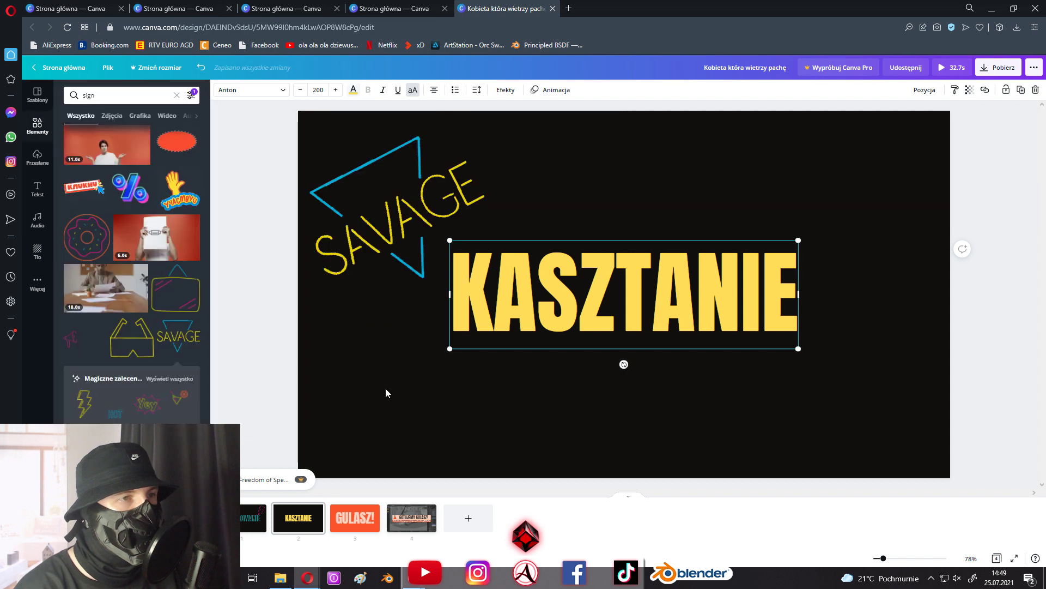
left_click(557, 385)
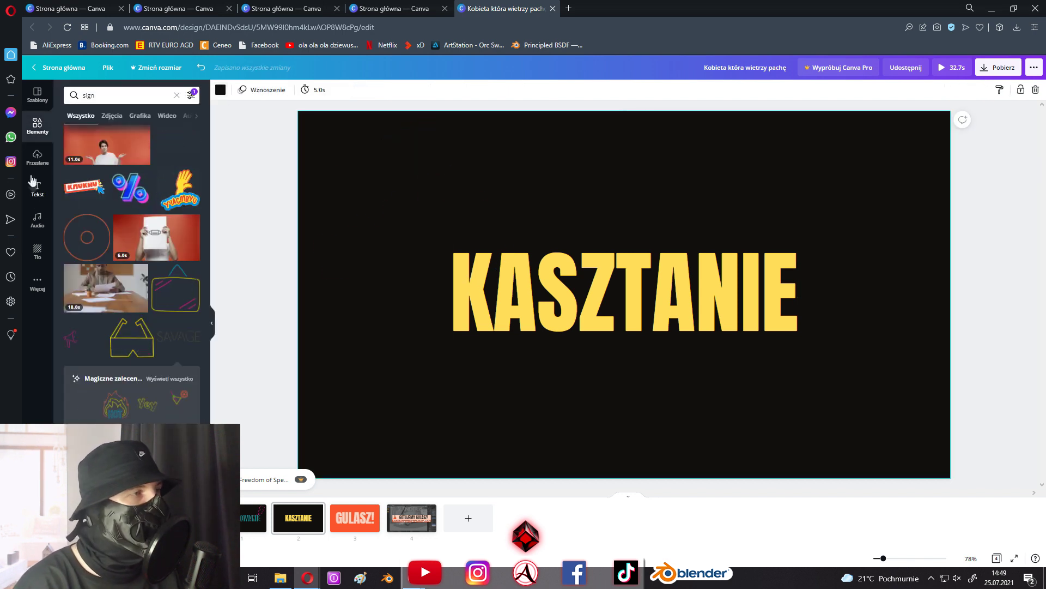
left_click(37, 252)
left_click(189, 95)
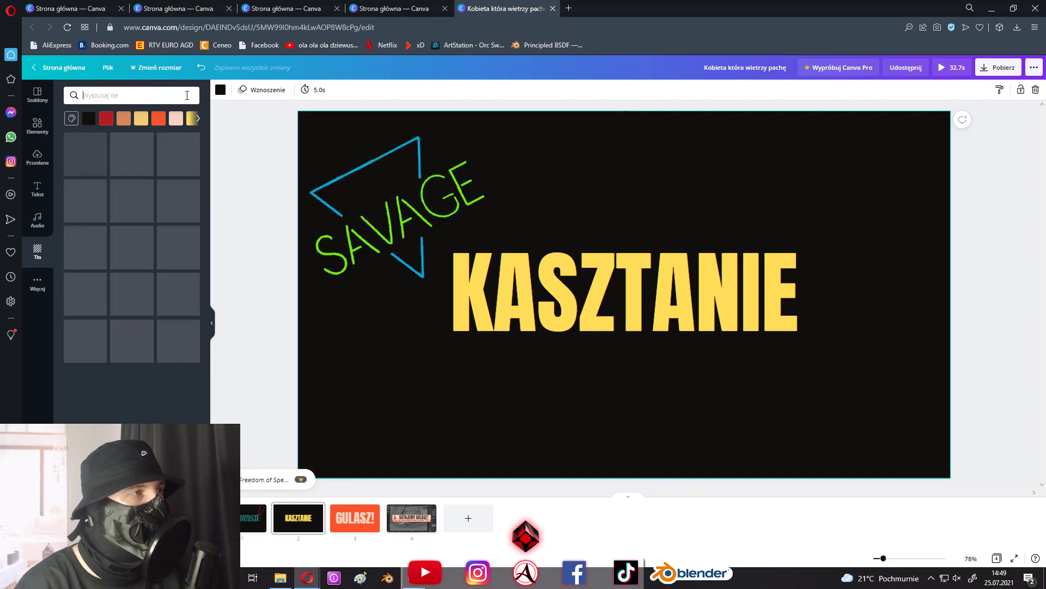
- Try a fairy-lights image, then set a black marble texture as page 2's background
scroll(117, 203, "down", 10)
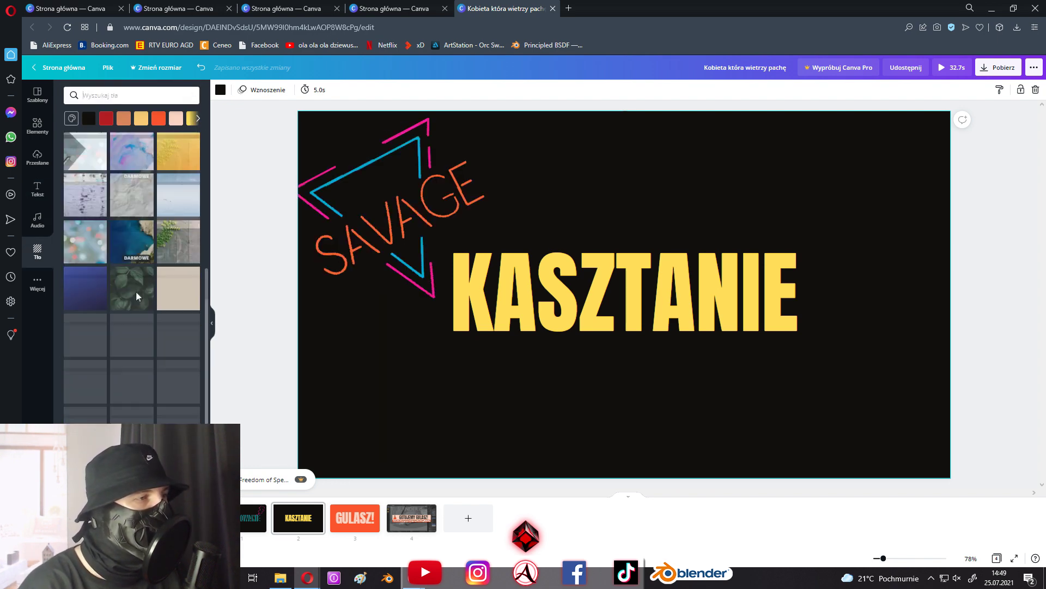
left_click_drag(81, 357, 392, 372)
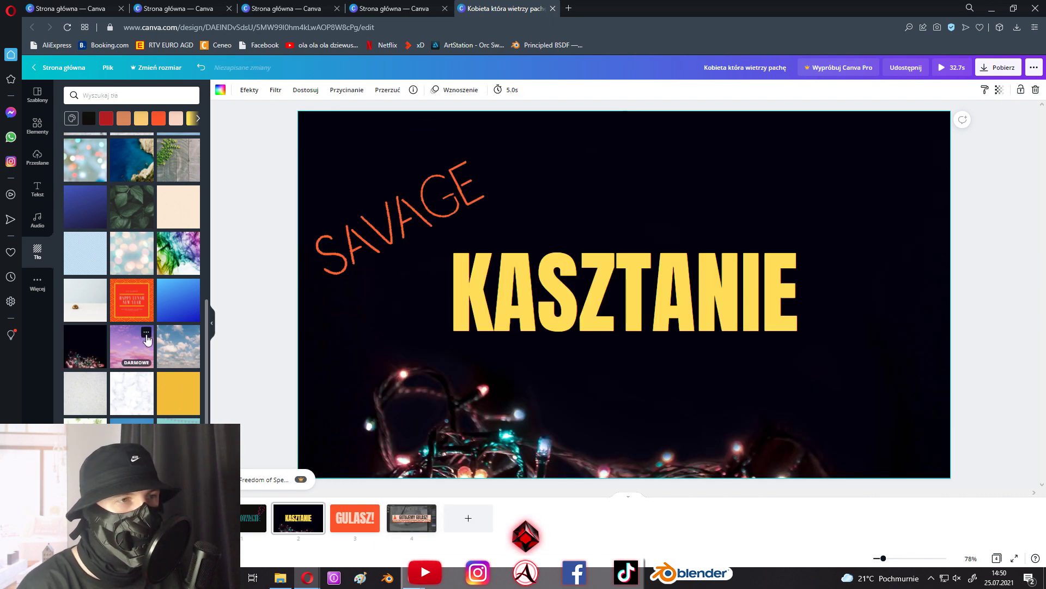
scroll(161, 315, "down", 5)
left_click_drag(178, 214, 483, 390)
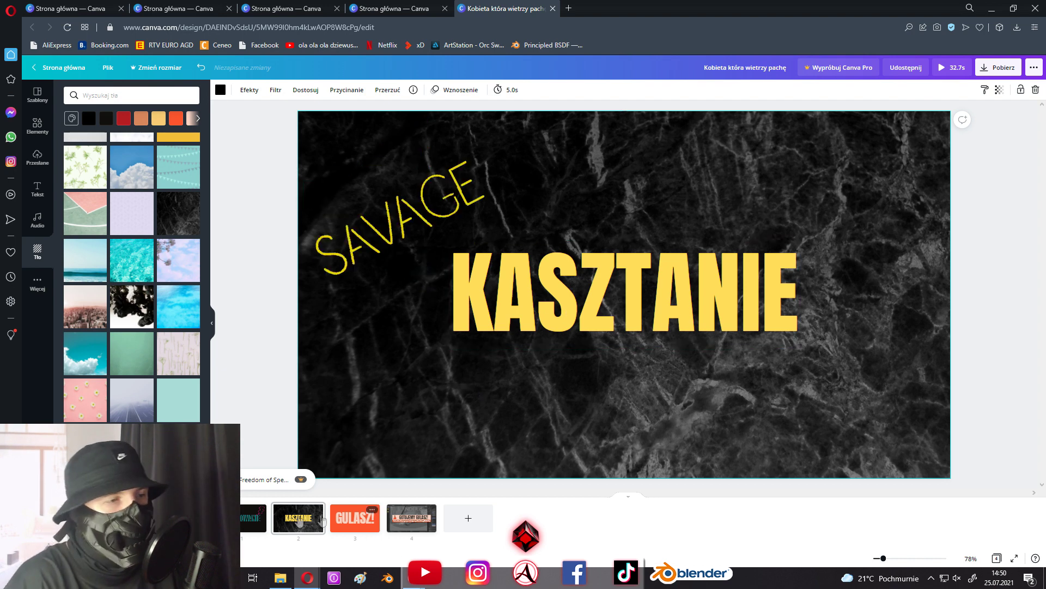
- Navigate through the page thumbnails to the third page, GULASZ!
left_click(253, 518)
left_click(299, 518)
left_click(354, 517)
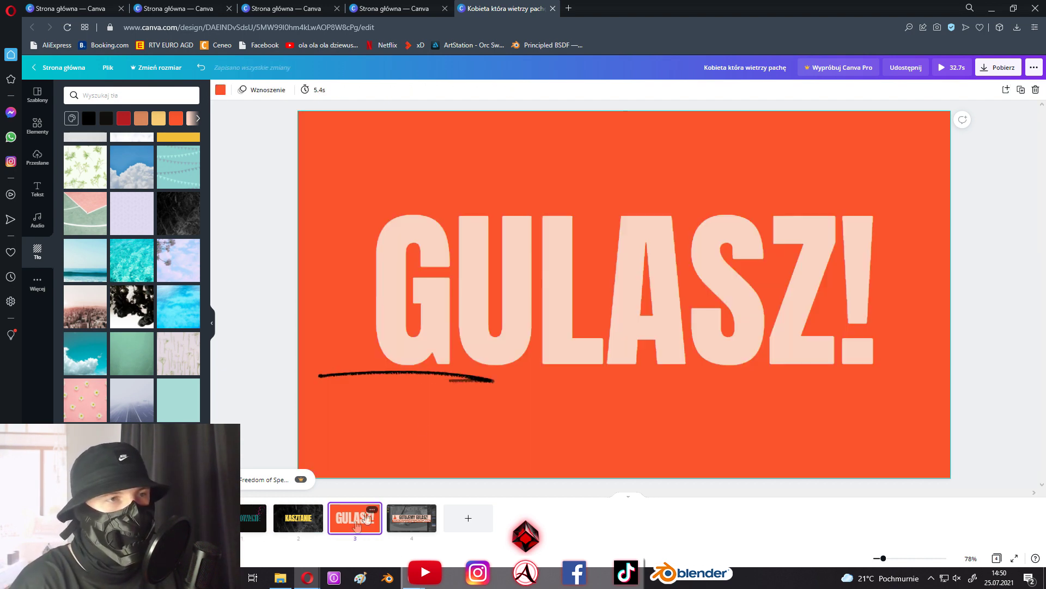
- Replace the GULASZ! title with BANANIE at font size 200
left_click(551, 286)
double_click(585, 282)
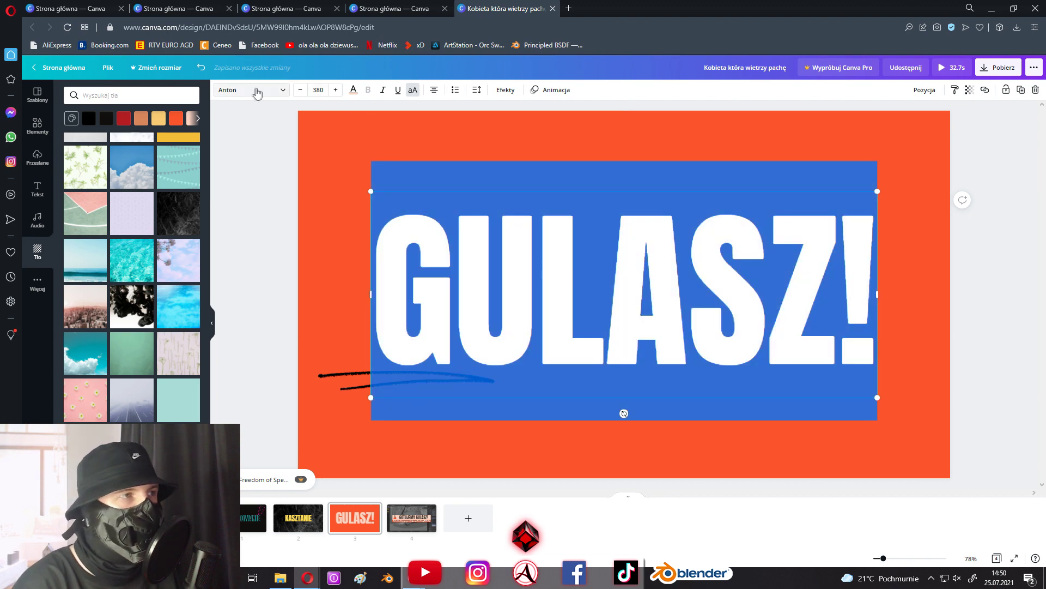
type("BANANIE")
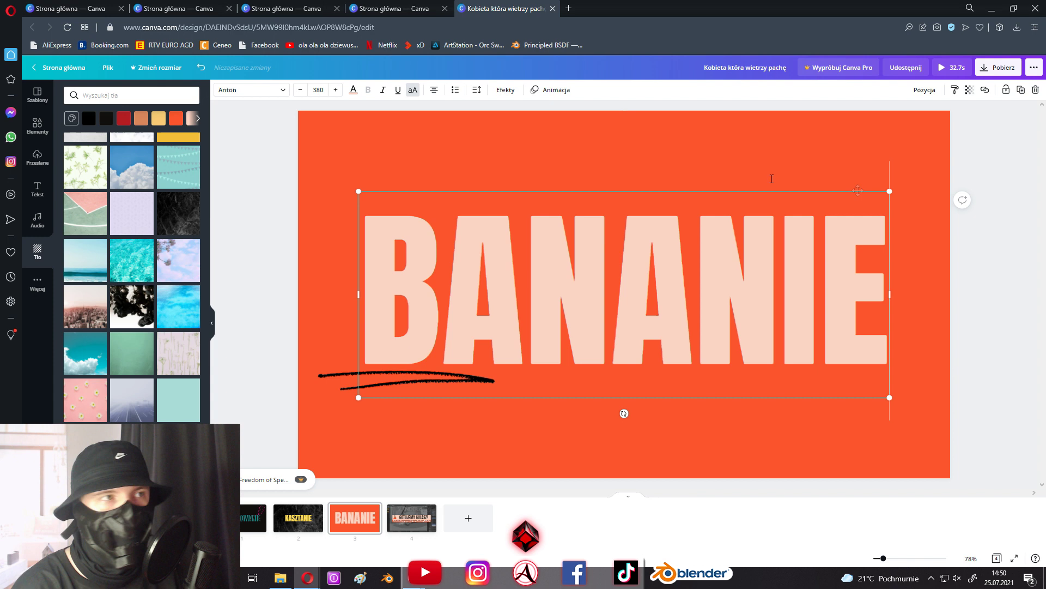
key("ctrl+a")
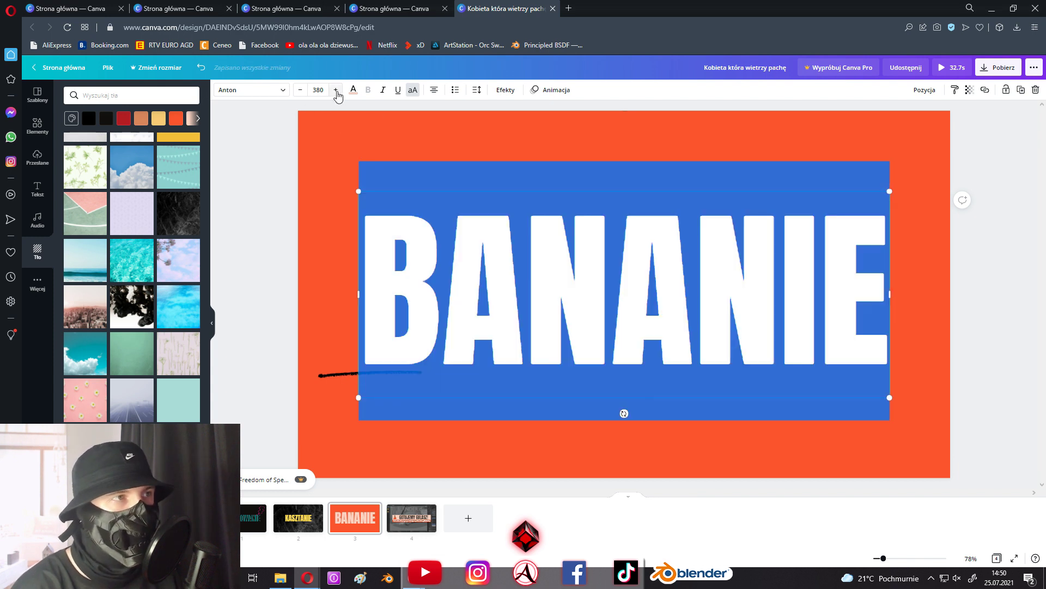
left_click(318, 89)
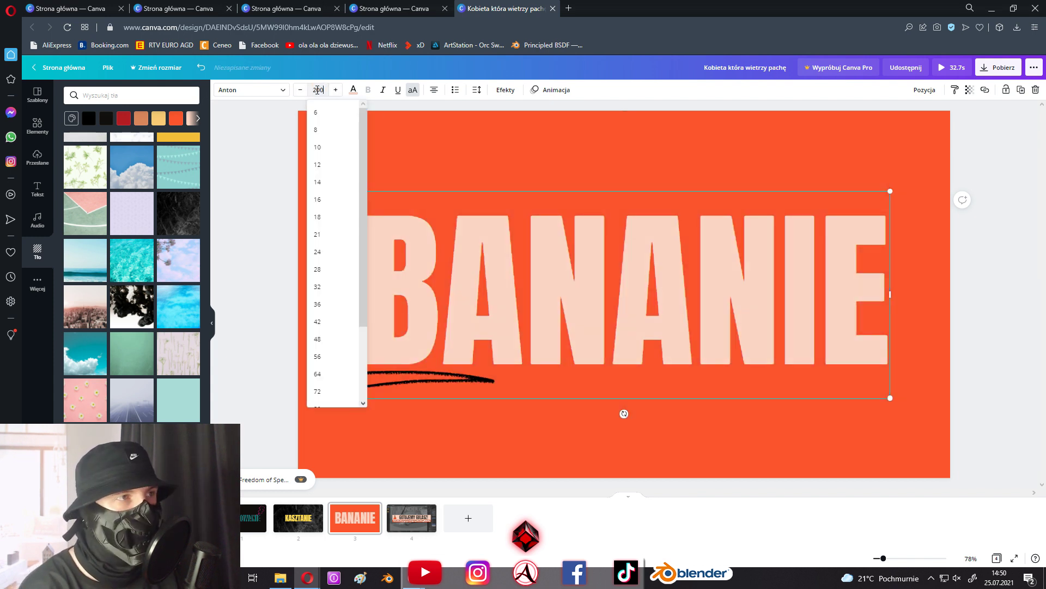
key("Return")
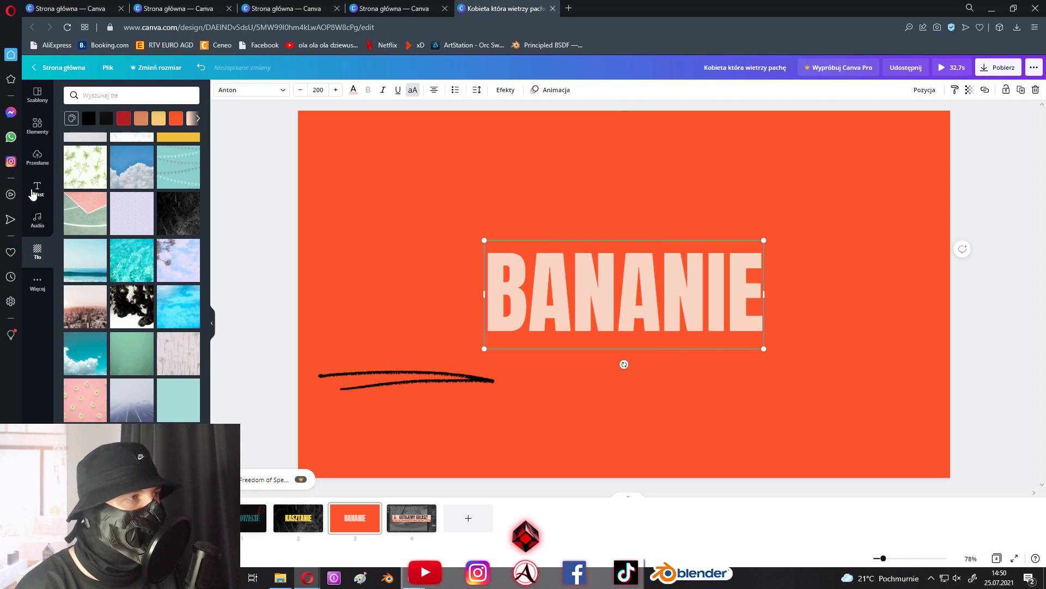
- Add a subtitle text box reading 'banie banie banie'
left_click(34, 190)
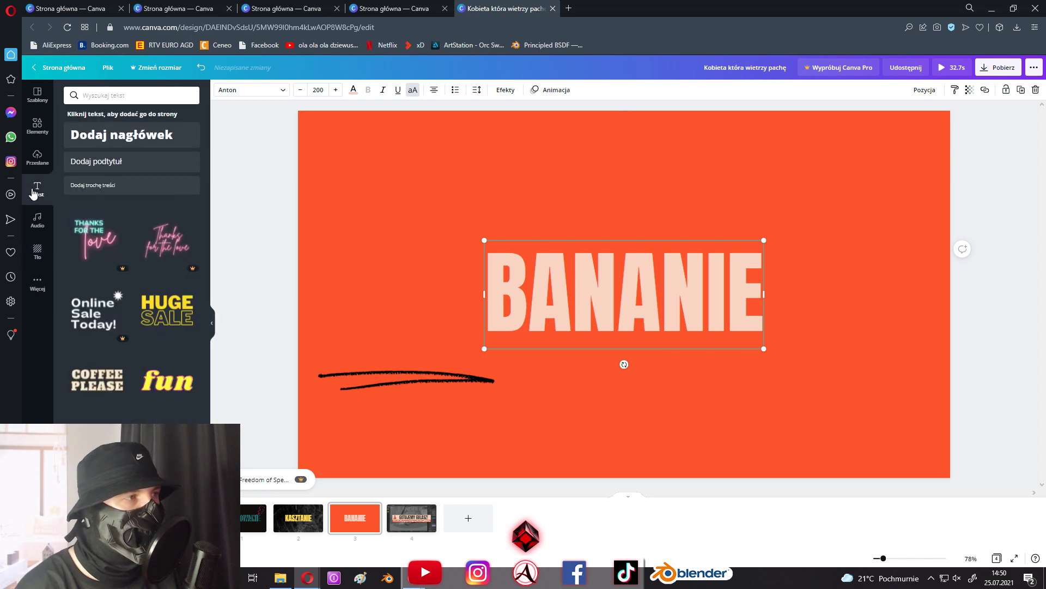
left_click(123, 146)
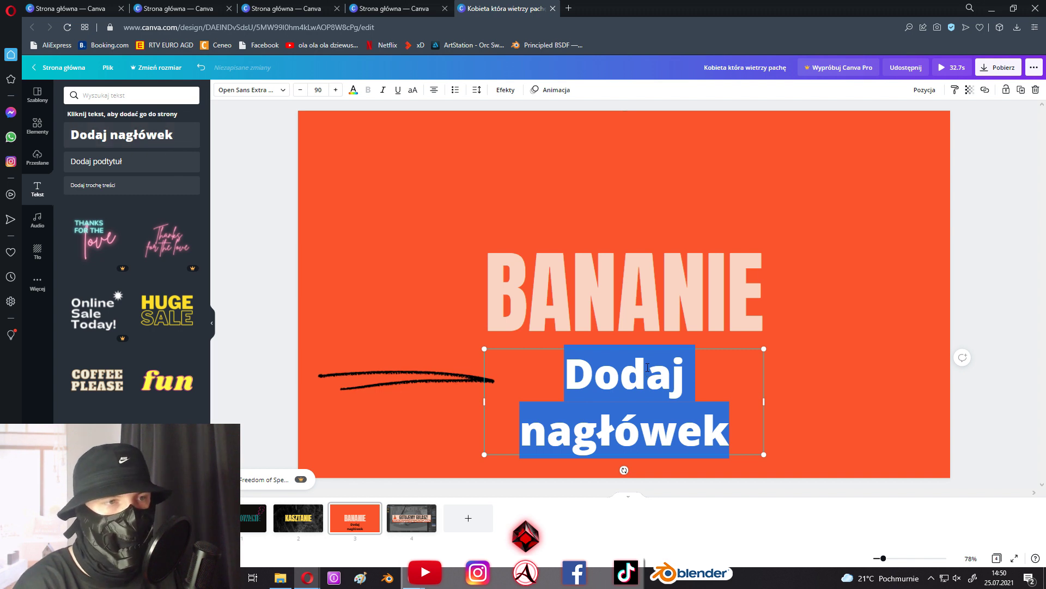
key("Delete")
left_click(111, 163)
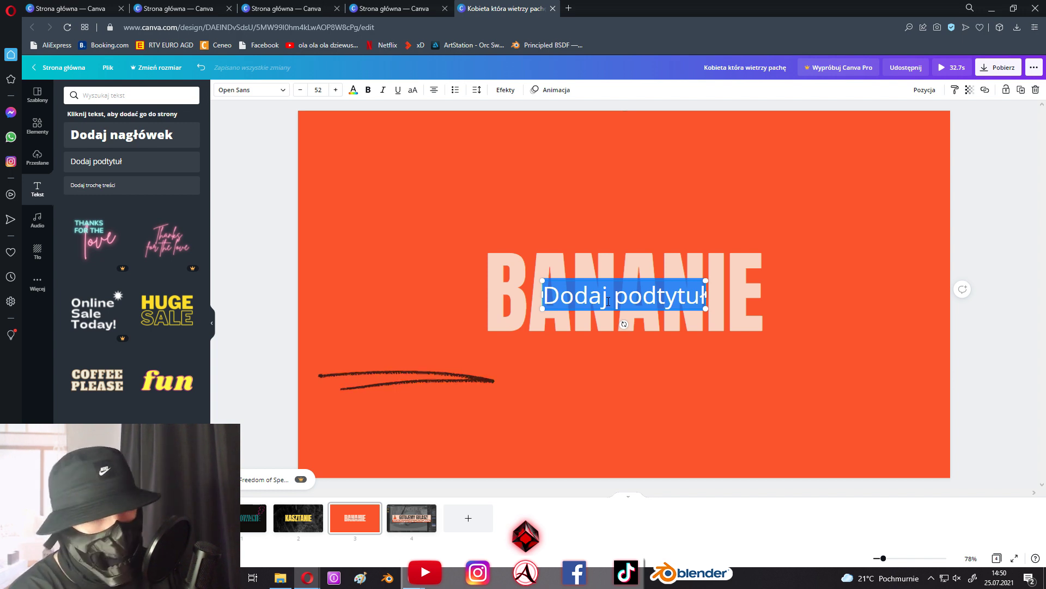
type("banie banie nb")
key("BackSpace")
key("BackSpace")
type("banie")
key("ctrl+a")
key("Escape")
- Place the subtitle below BANANIE with a Neon effect in light orange
left_click_drag(699, 283, 698, 349)
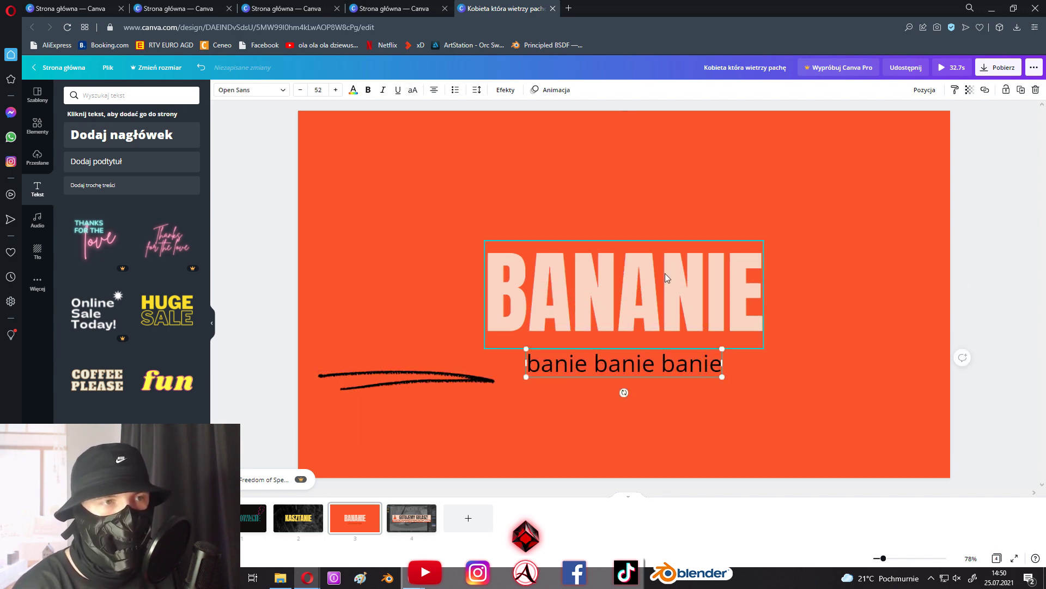
left_click(505, 91)
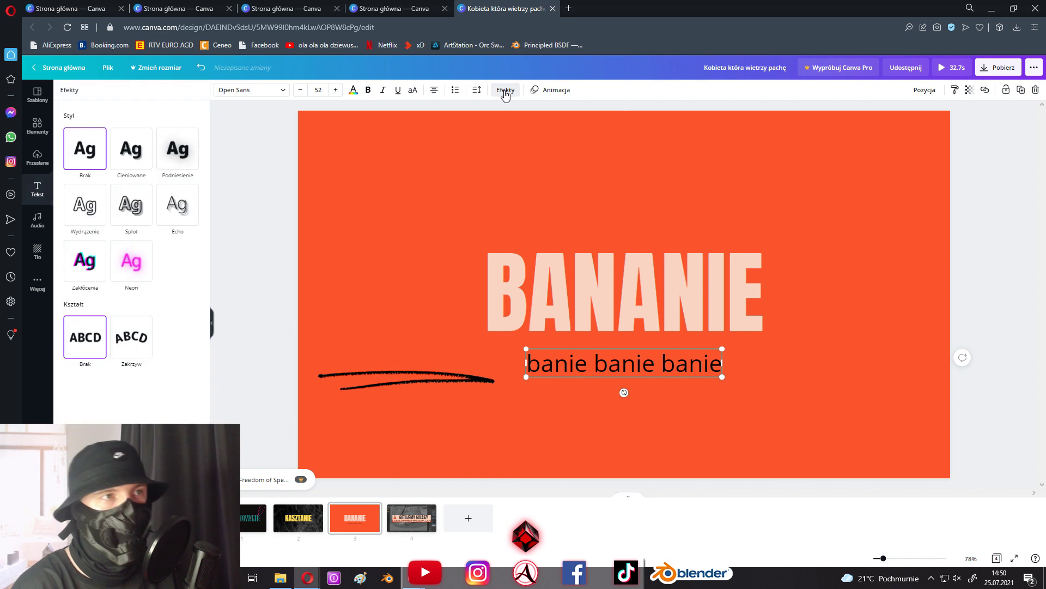
left_click(141, 254)
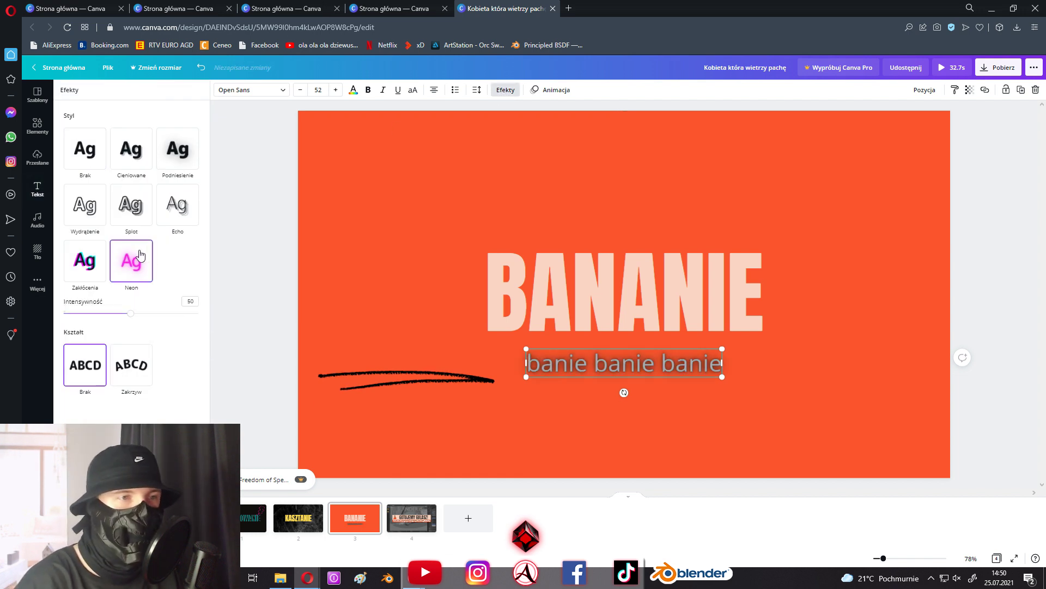
left_click(352, 93)
left_click(141, 135)
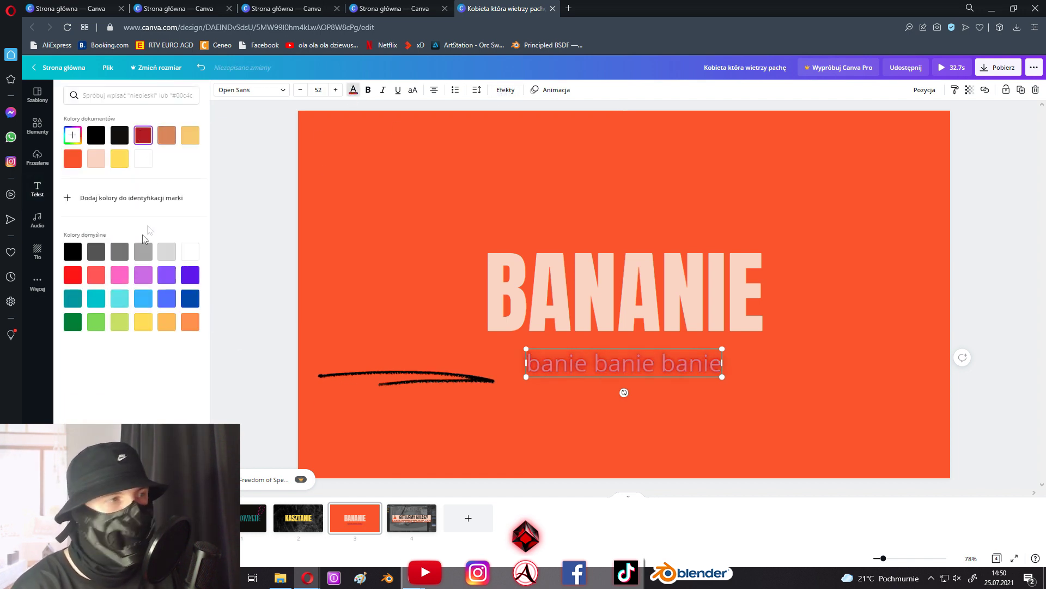
left_click(97, 137)
left_click(161, 142)
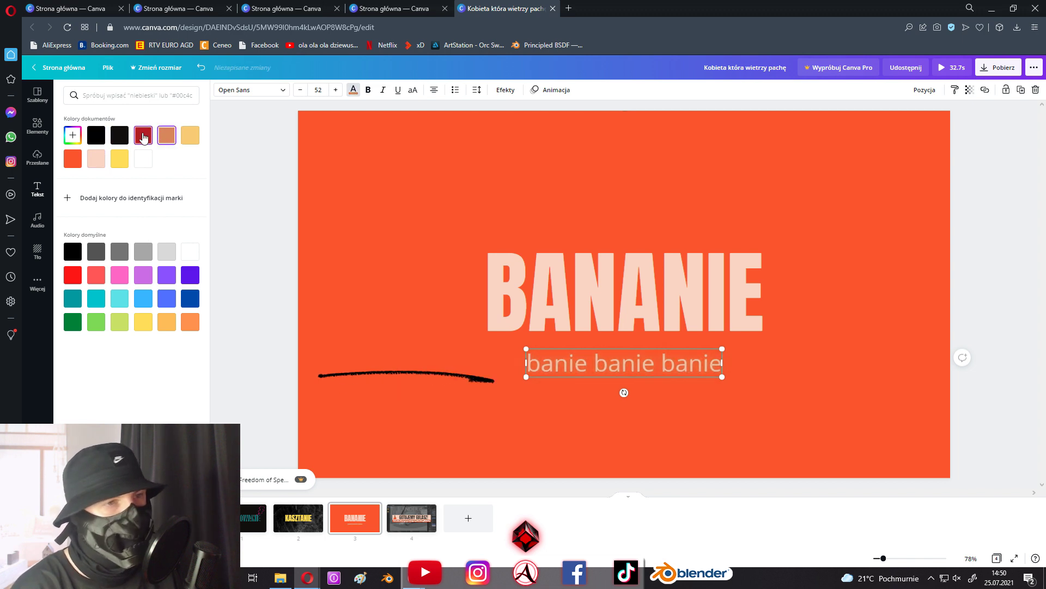
left_click(190, 137)
left_click(423, 385)
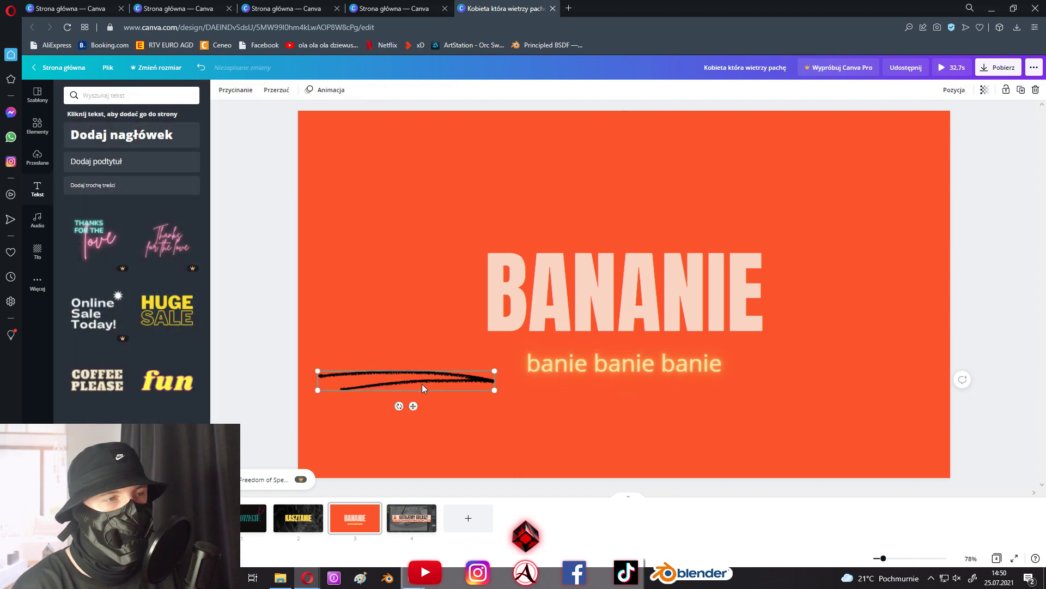
- Search the elements for 'banana' and place a banana outline drawing right of BANANIE
left_click(37, 125)
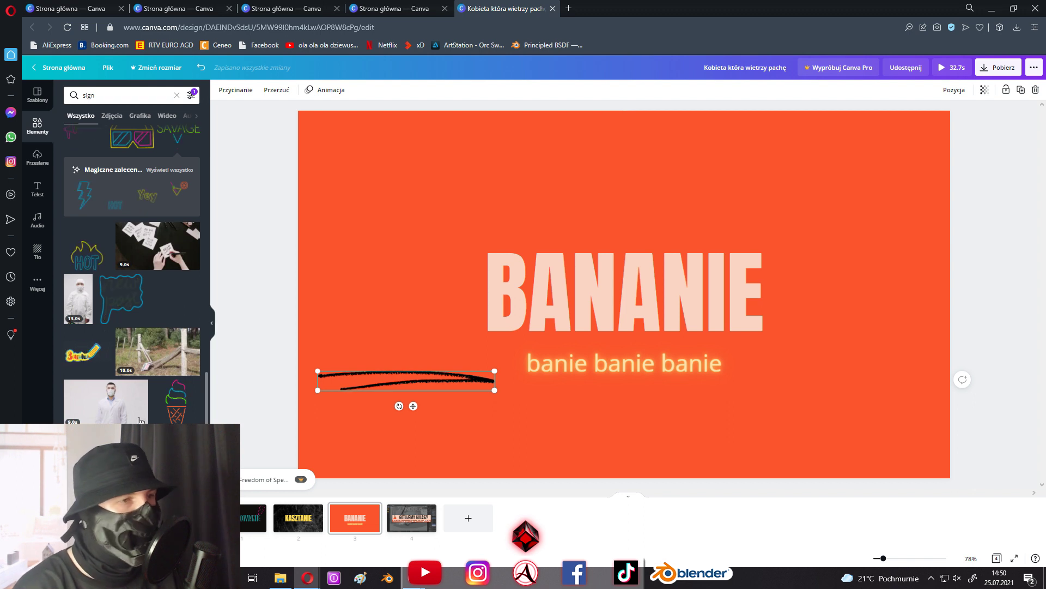
left_click(144, 95)
type("banana")
key("Return")
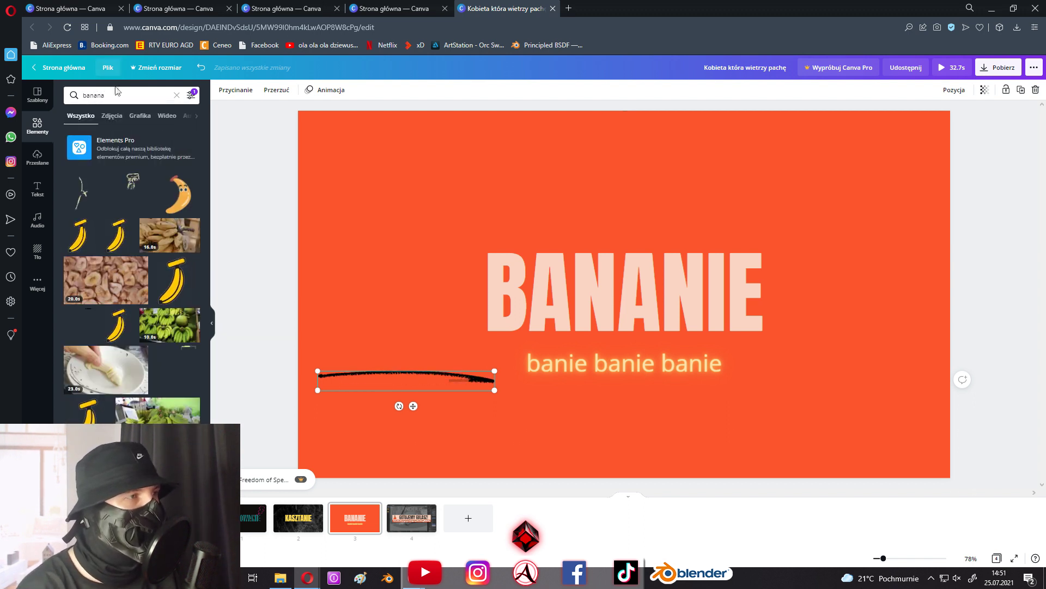
left_click_drag(81, 192, 387, 271)
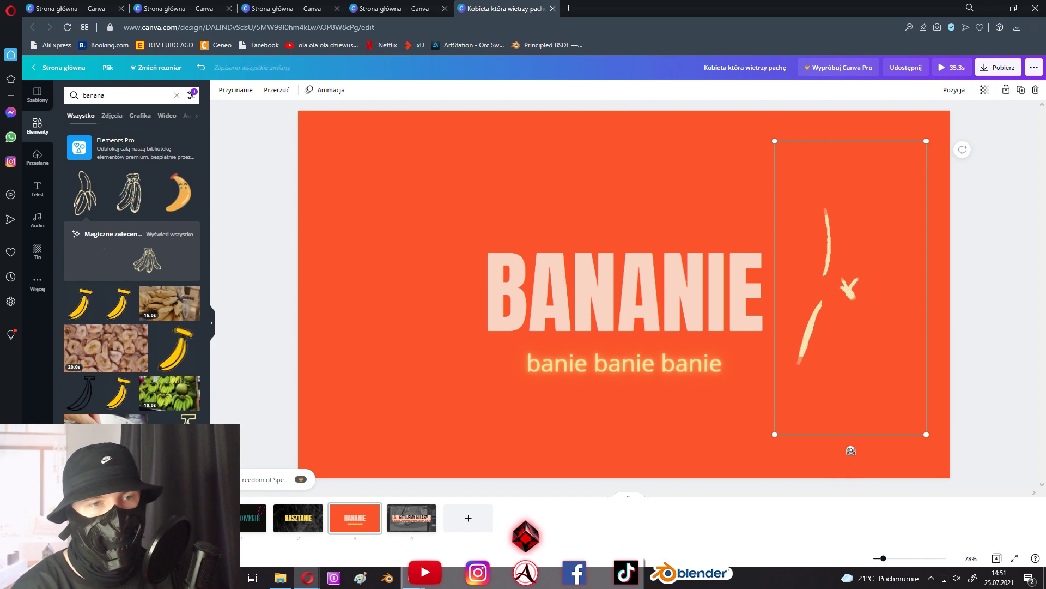
left_click(371, 512)
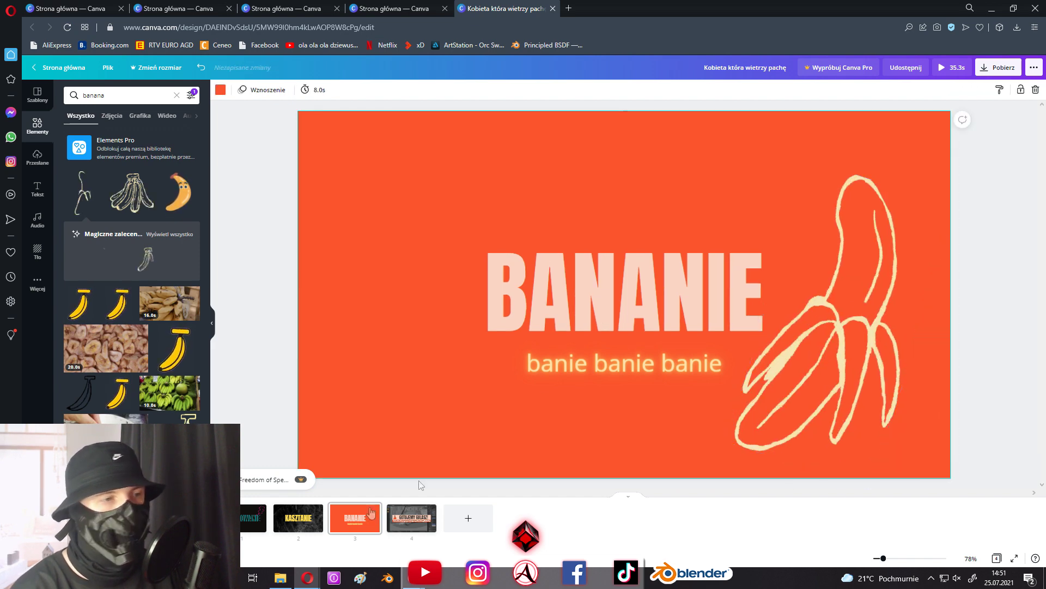
- Browse the page strip and open page four, selecting its GOTUJEMY GULASZ! banner
left_click(243, 516)
left_click(298, 518)
left_click(355, 518)
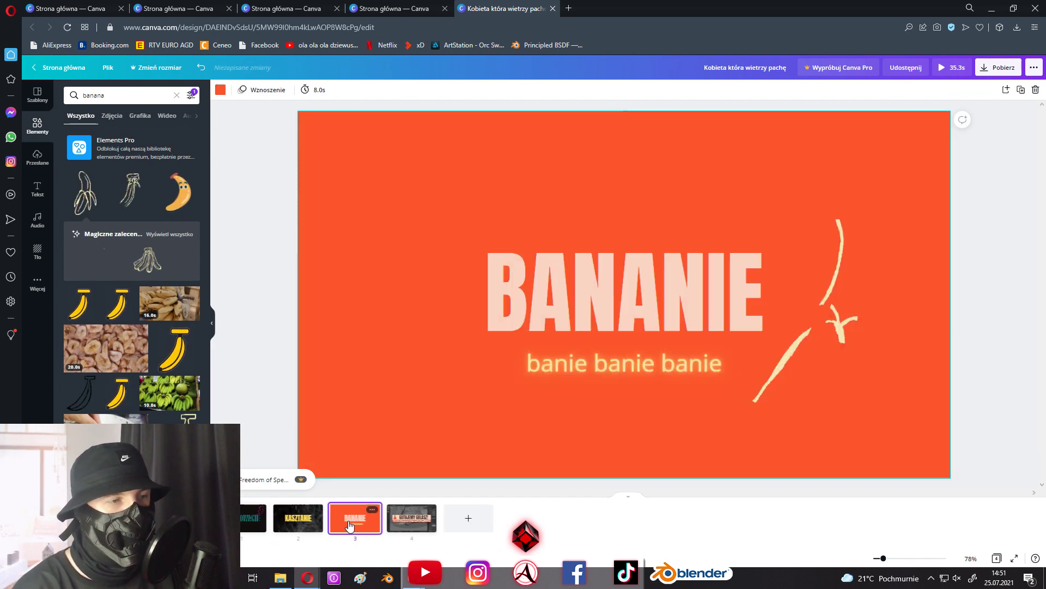
left_click(413, 525)
left_click(537, 280)
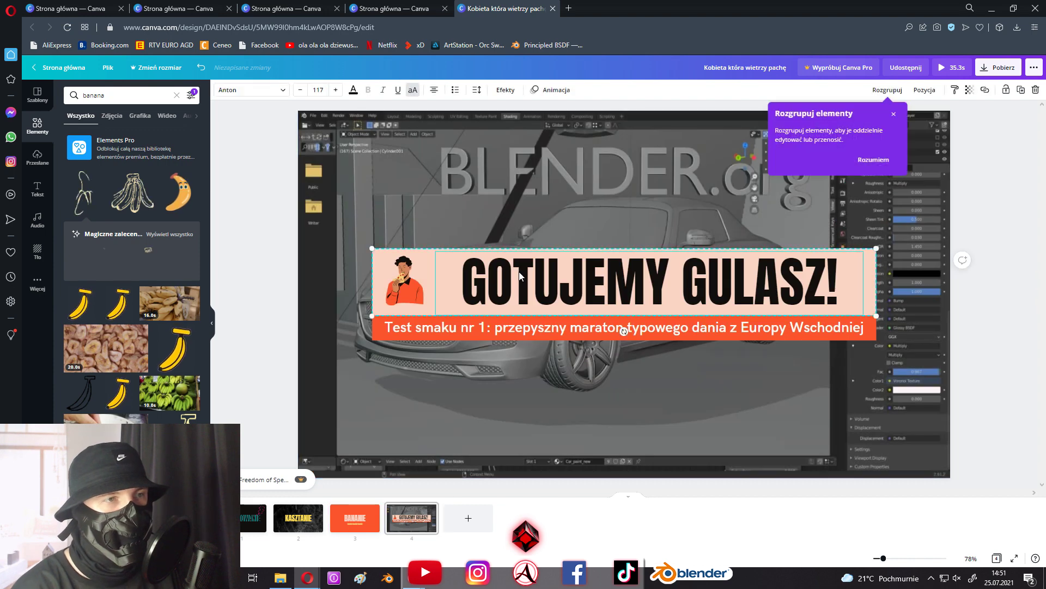
- Retitle the heading 'BENG BENG BENG' and delete the subtitle bar beneath it
double_click(572, 283)
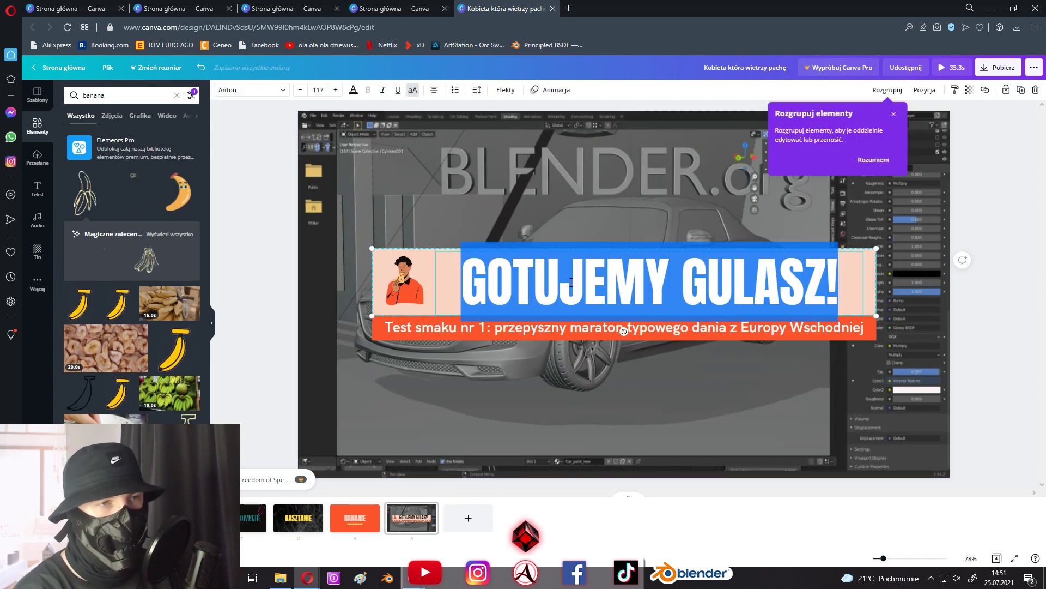
type("BENG BENG BEGN")
key("BackSpace")
key("BackSpace")
type("NG")
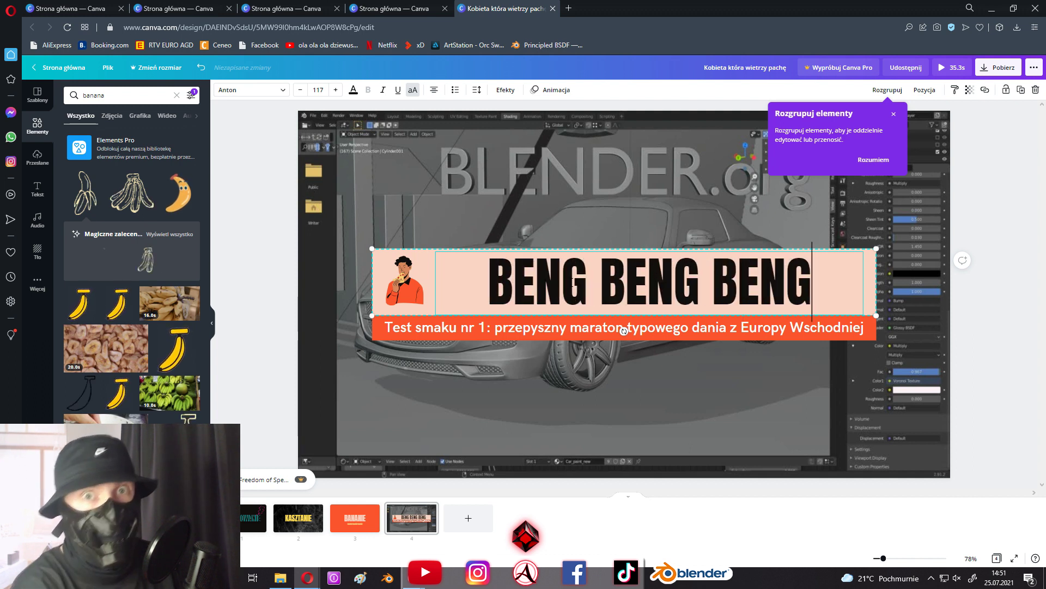
left_click(491, 335)
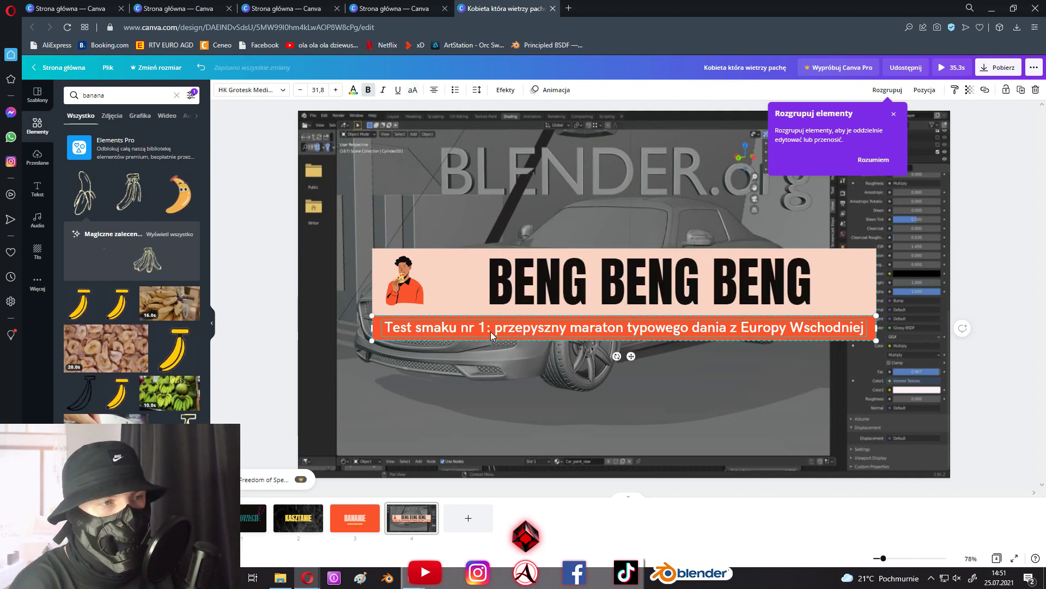
key("Delete")
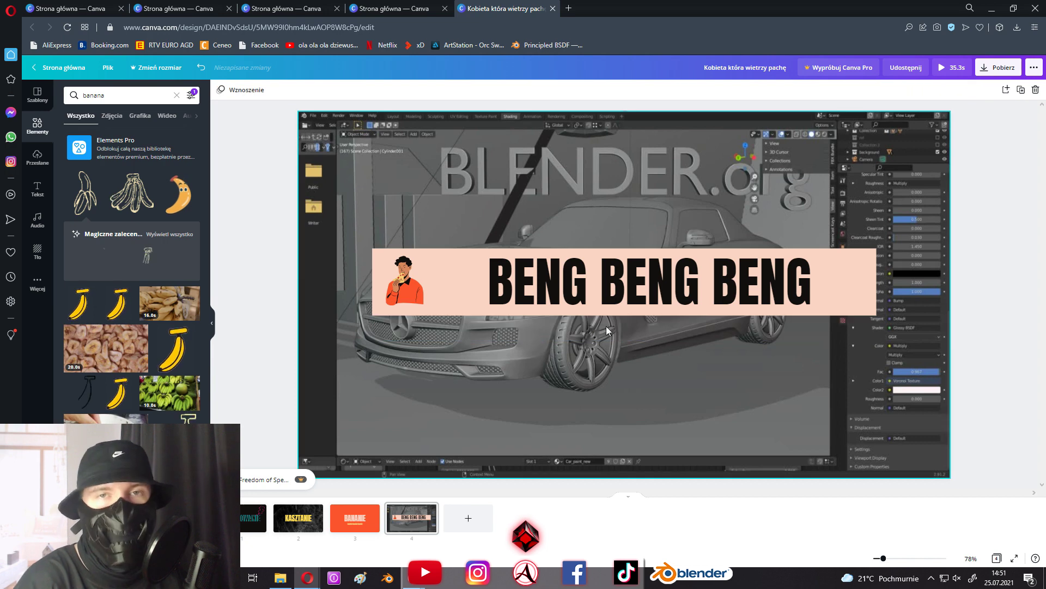
- Drag the BENG BENG BENG banner down to the bottom of the page
left_click(407, 278)
left_click_drag(466, 271, 476, 418)
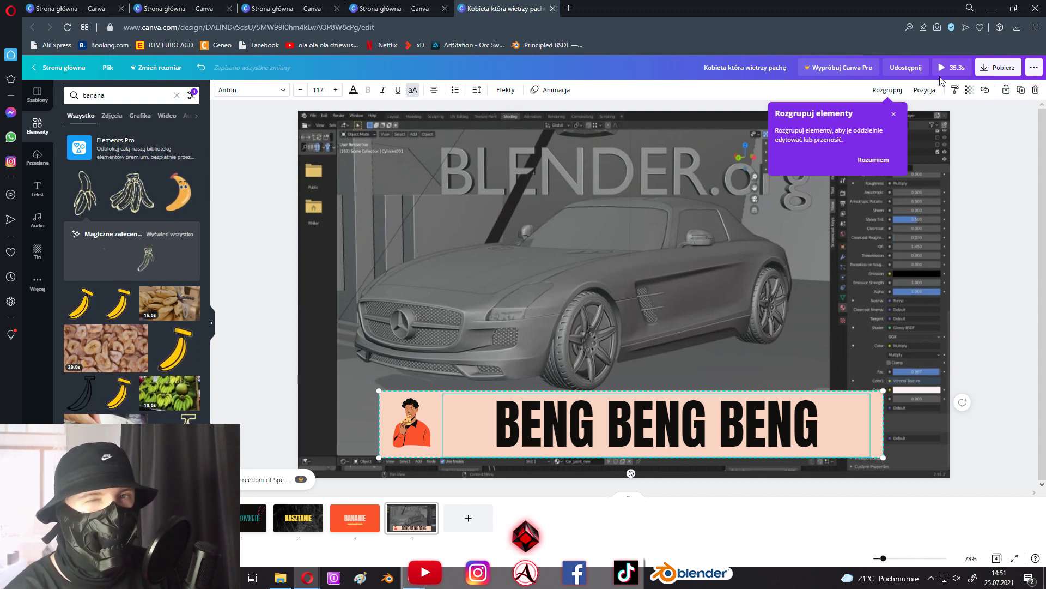
left_click(761, 201)
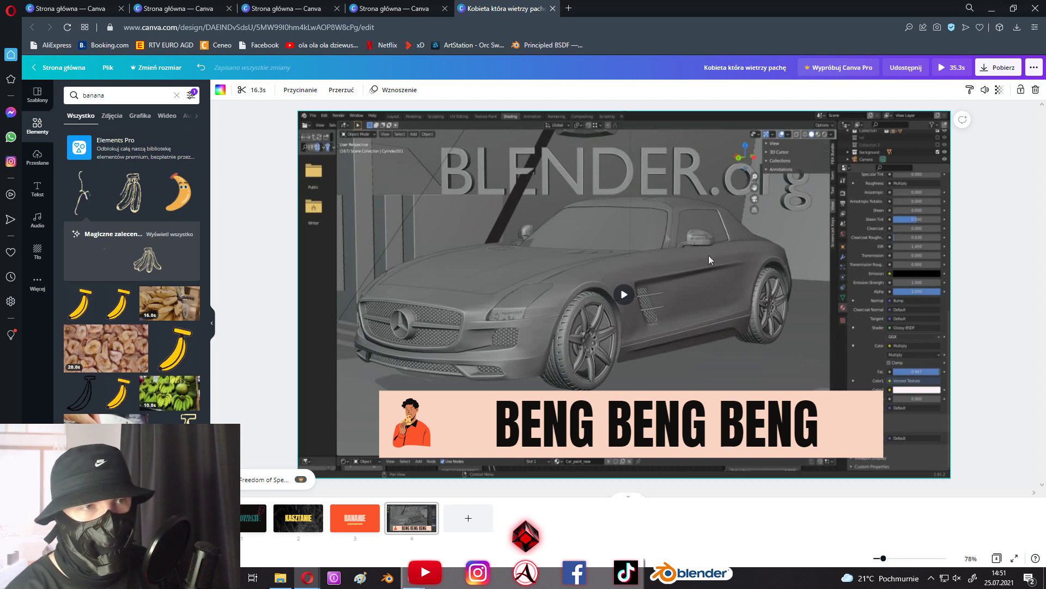
- Trim both ends of the page-4 car clip, keeping only about 2 seconds
left_click(258, 95)
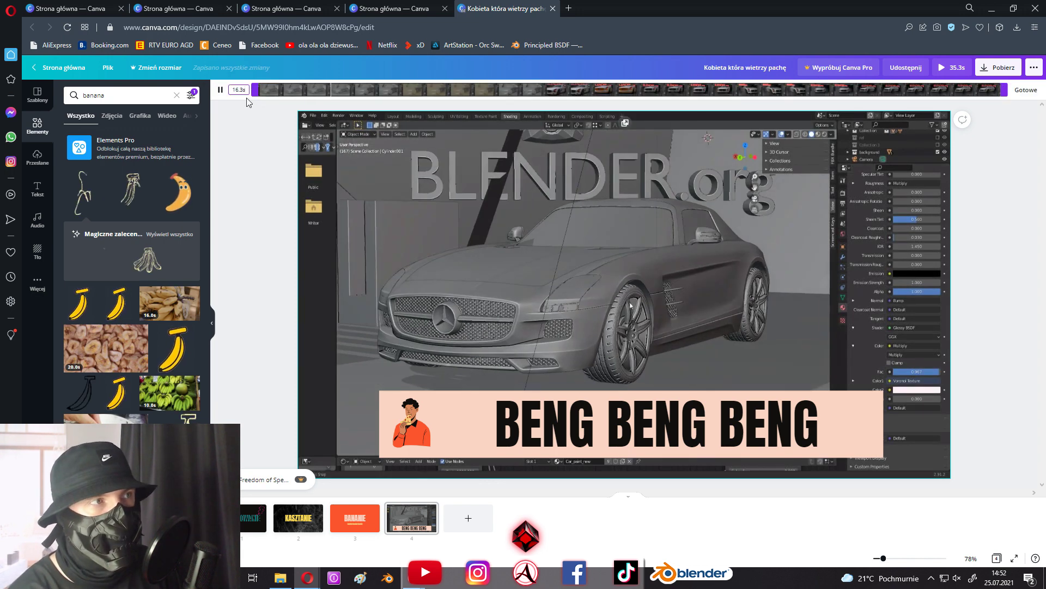
left_click_drag(260, 90, 514, 93)
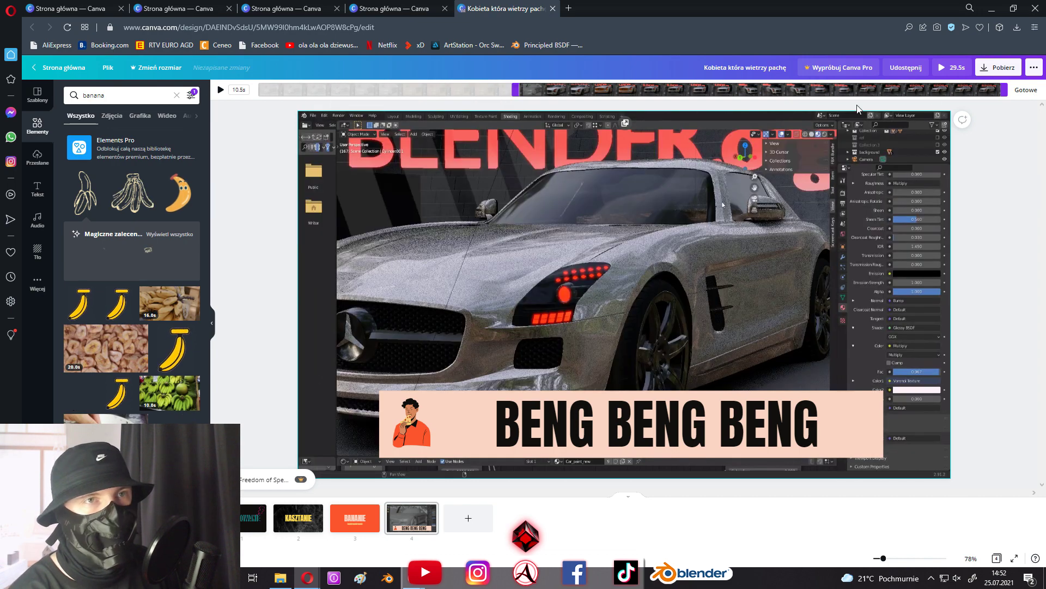
mouse_move(1002, 90)
left_mouse_down()
mouse_move(633, 103)
mouse_move(674, 82)
mouse_move(619, 91)
left_mouse_up()
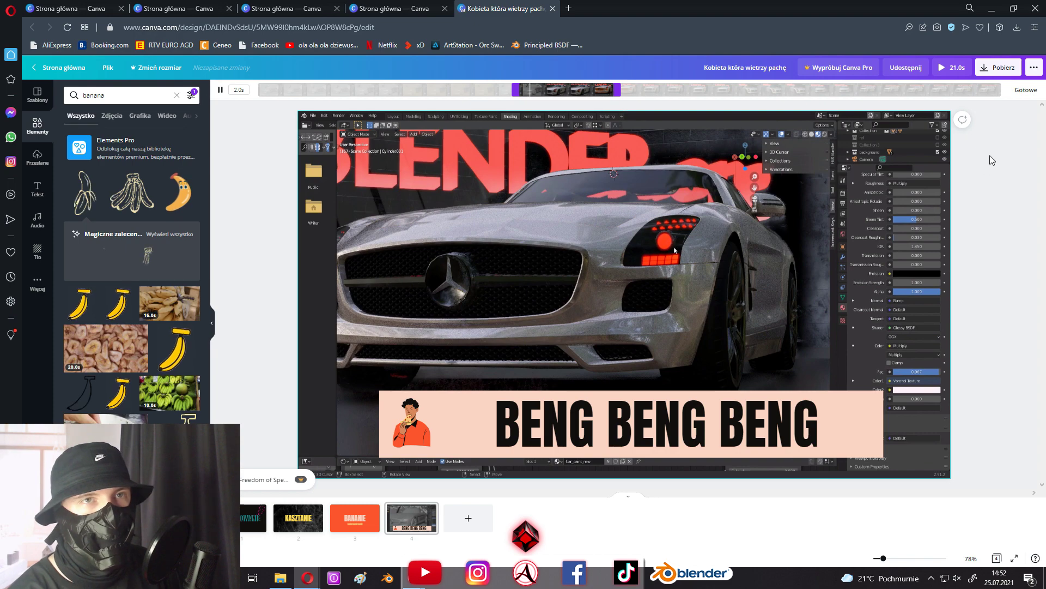
left_click(1000, 182)
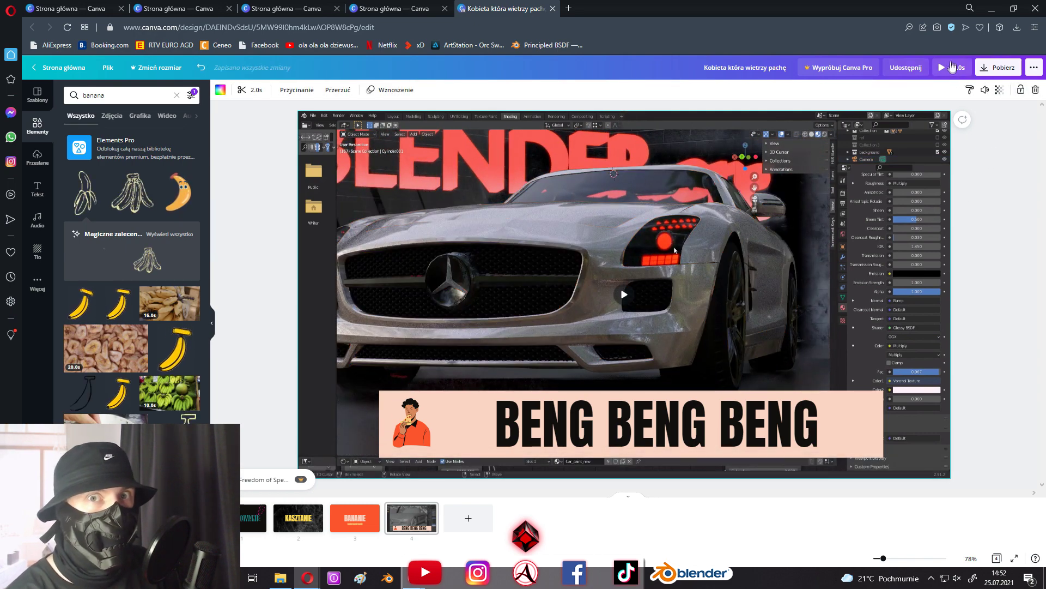
- Set the MODELOWANIE page duration to 1 second
left_click(244, 522)
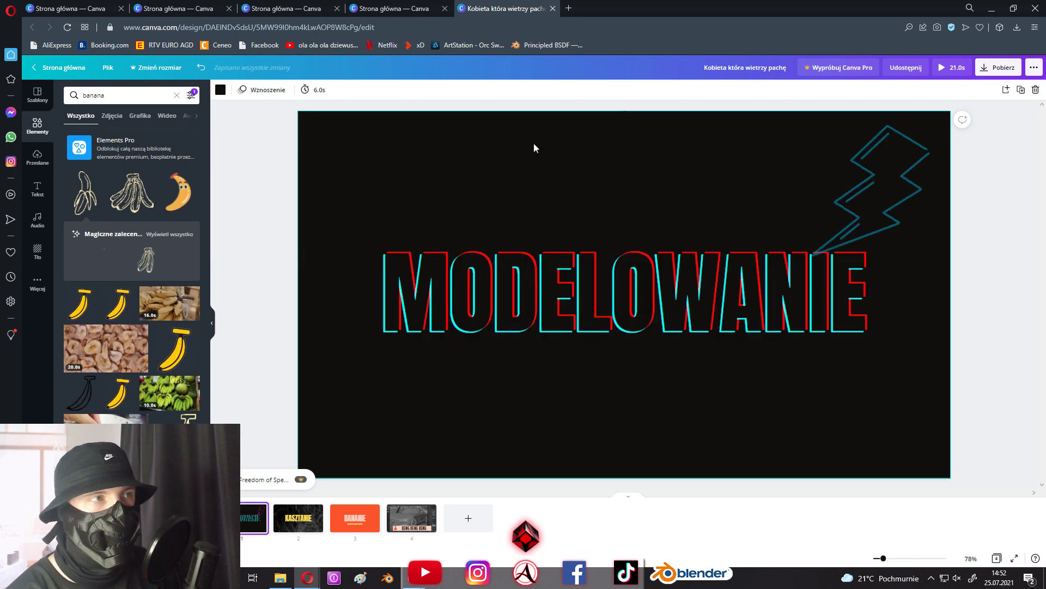
left_click(314, 89)
left_click_drag(362, 121, 342, 120)
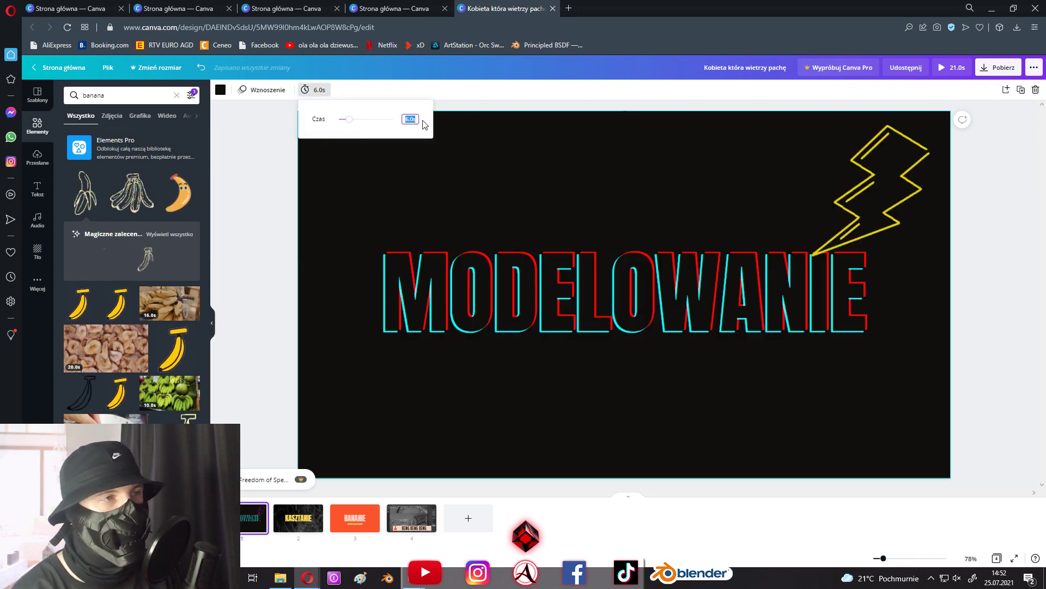
left_click(409, 119)
type("1")
key("Return")
- Set KASZTANIE and BANANIE to 1 second each, then preview the 5-second video
left_click(298, 517)
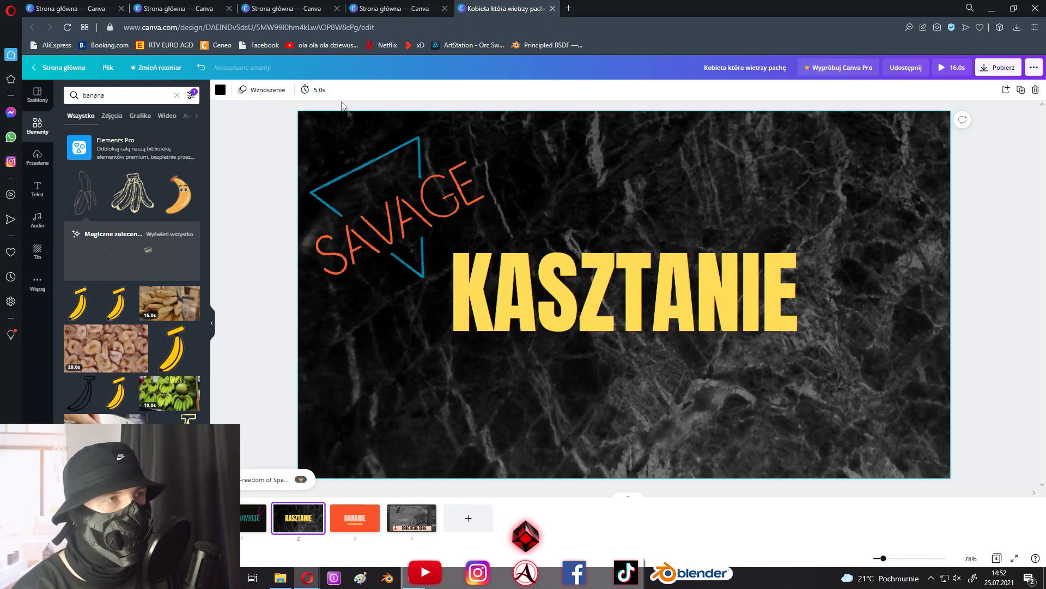
left_click(314, 90)
type("1")
key("Return")
left_click(350, 537)
left_click(319, 93)
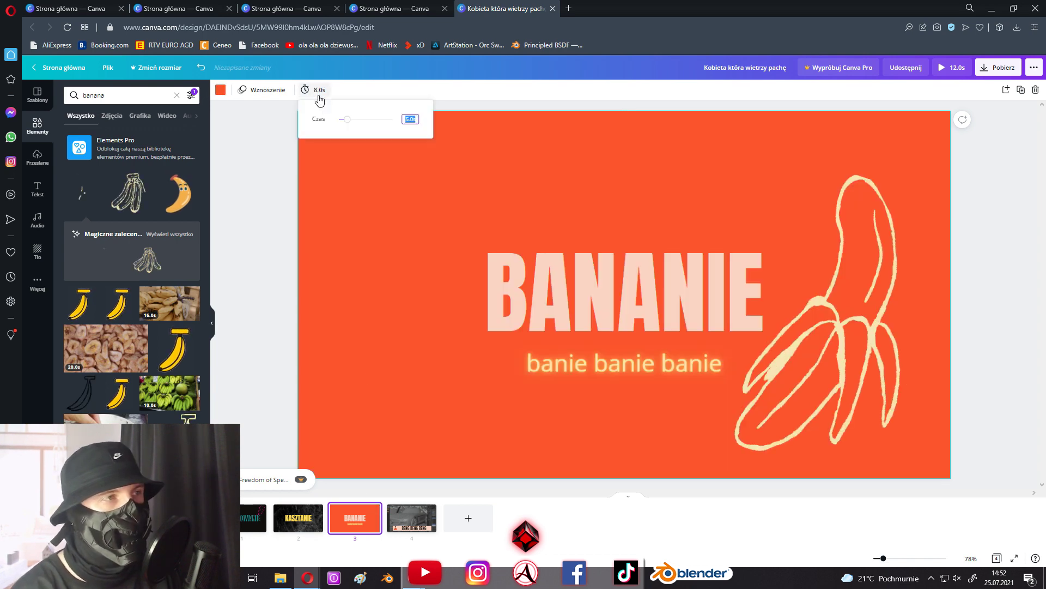
type("1")
key("Return")
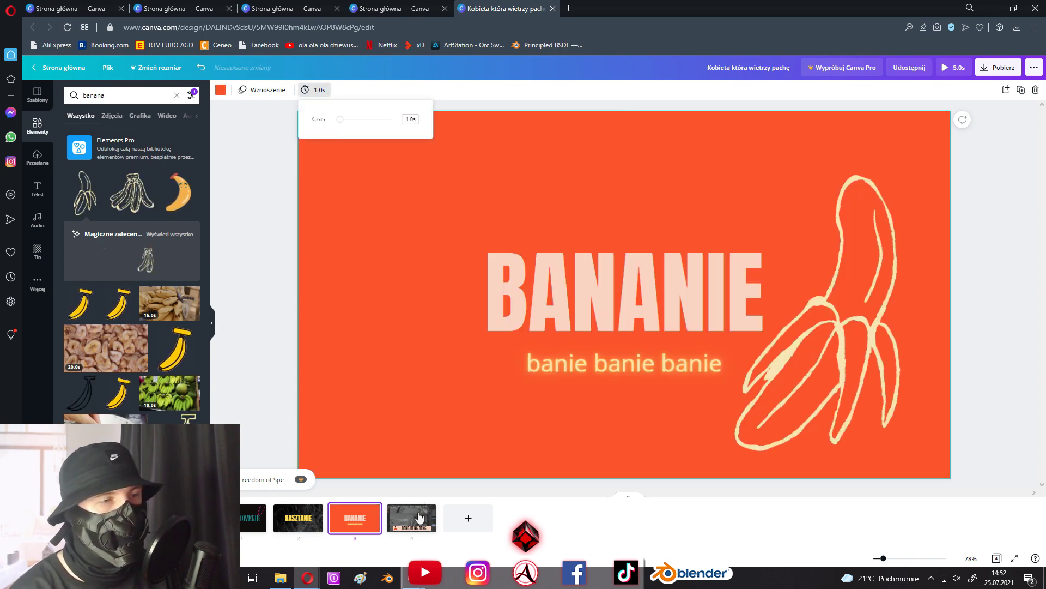
left_click(424, 507)
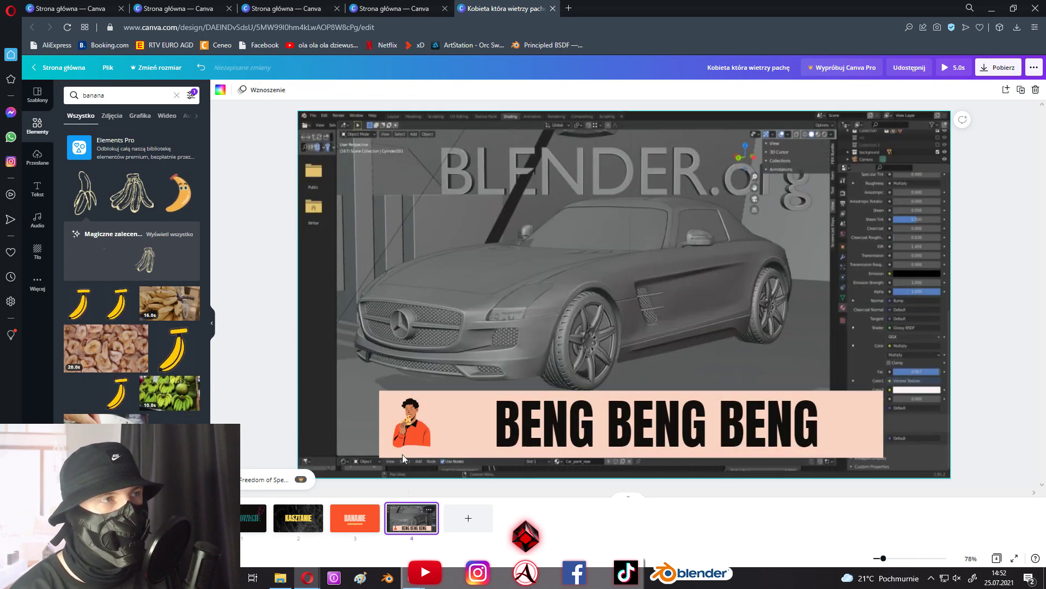
left_click(959, 72)
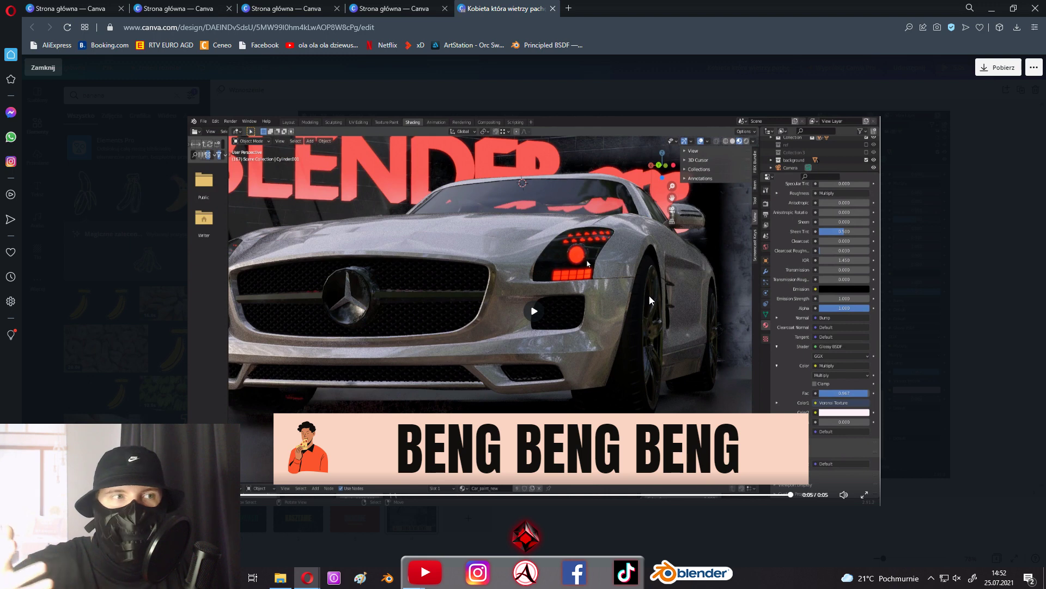
left_click(954, 203)
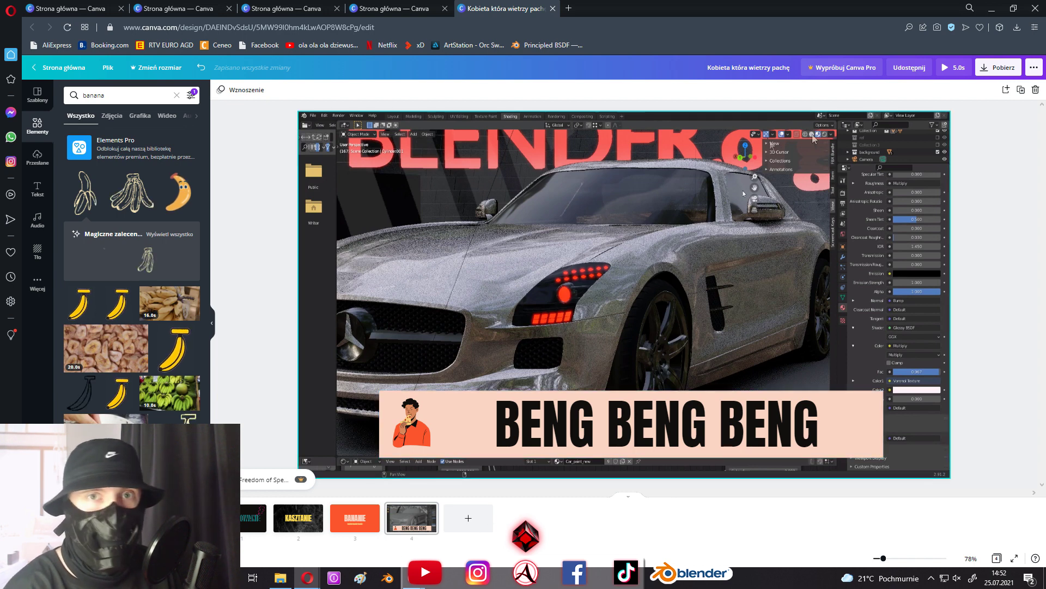
- Add a blank fifth page after page 4 with a heading reading 'coś tam'
left_click(468, 518)
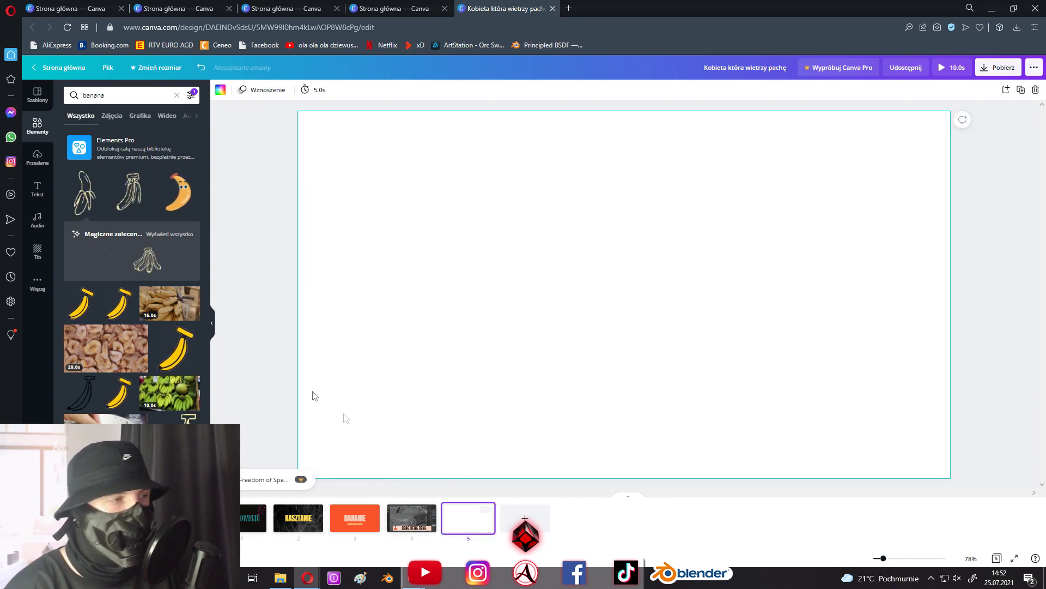
left_click(37, 189)
left_click(104, 131)
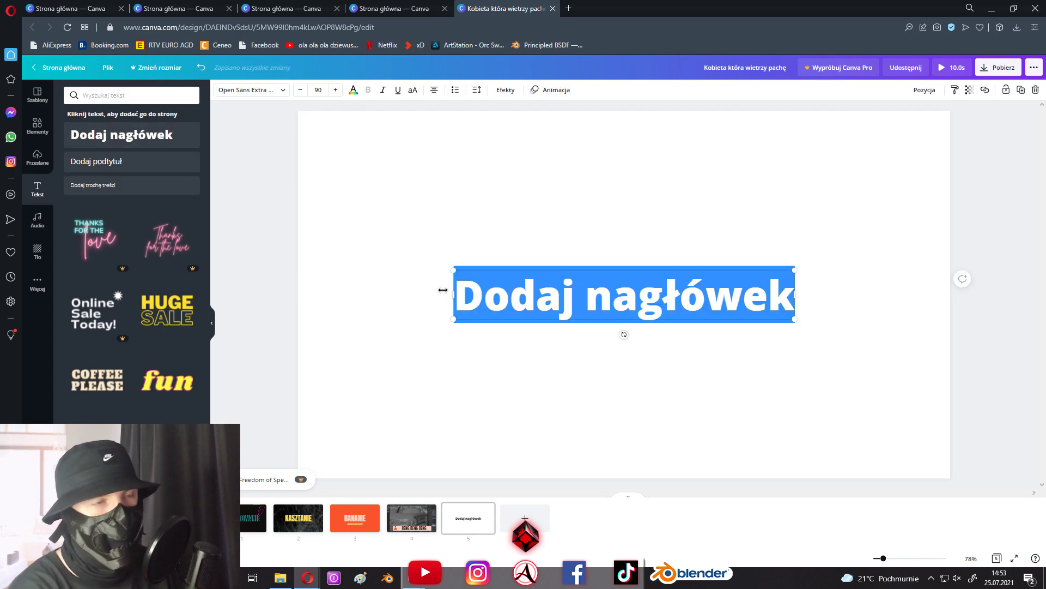
type("coś tam")
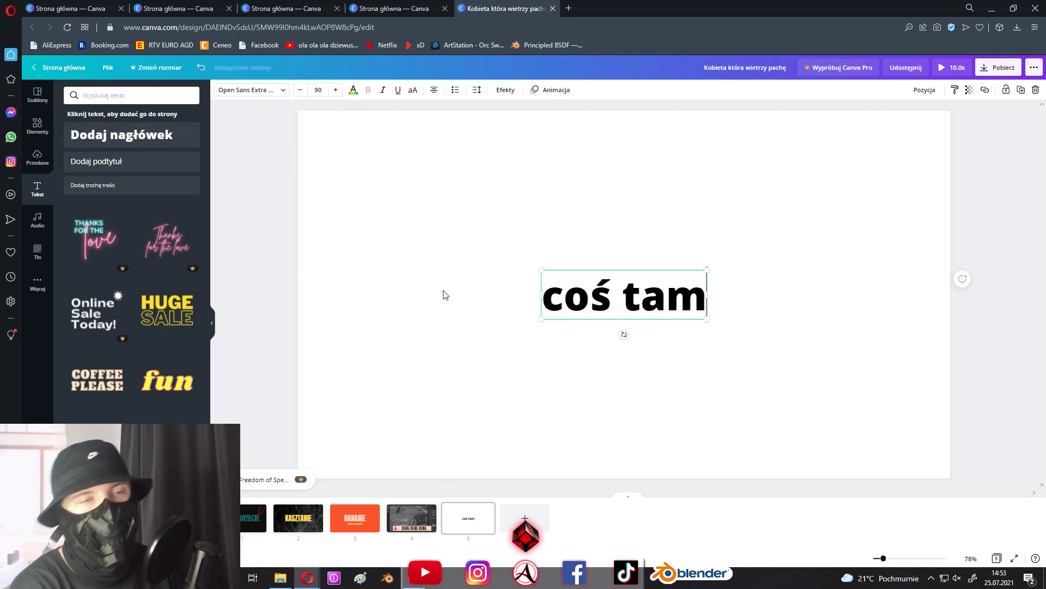
left_click(50, 155)
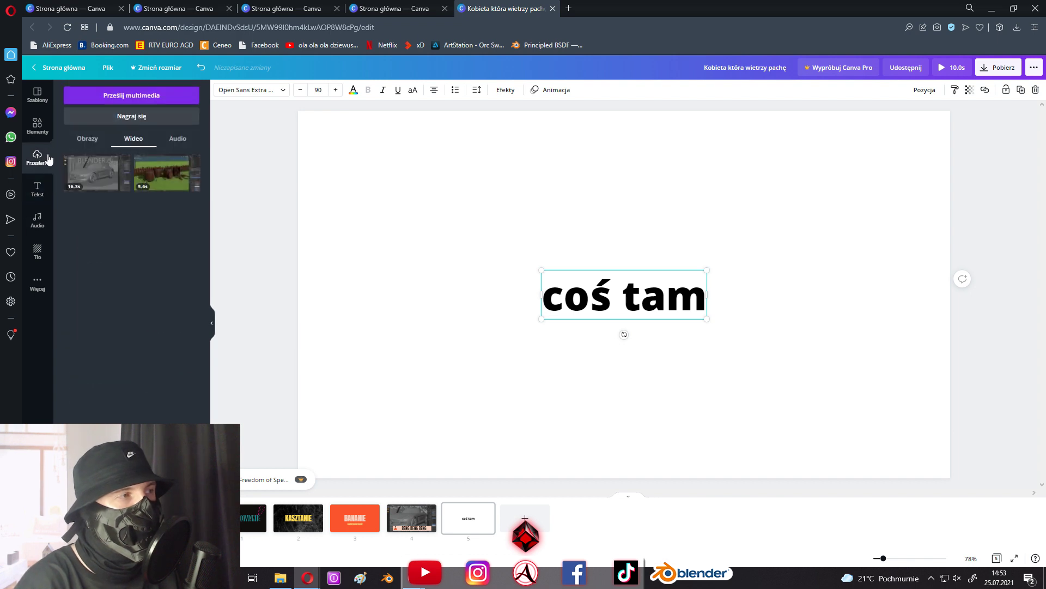
- Make the ink-smoke image page 5's background and enlarge the coś tam text
left_click(37, 253)
left_click_drag(131, 304, 389, 254)
left_click(645, 285)
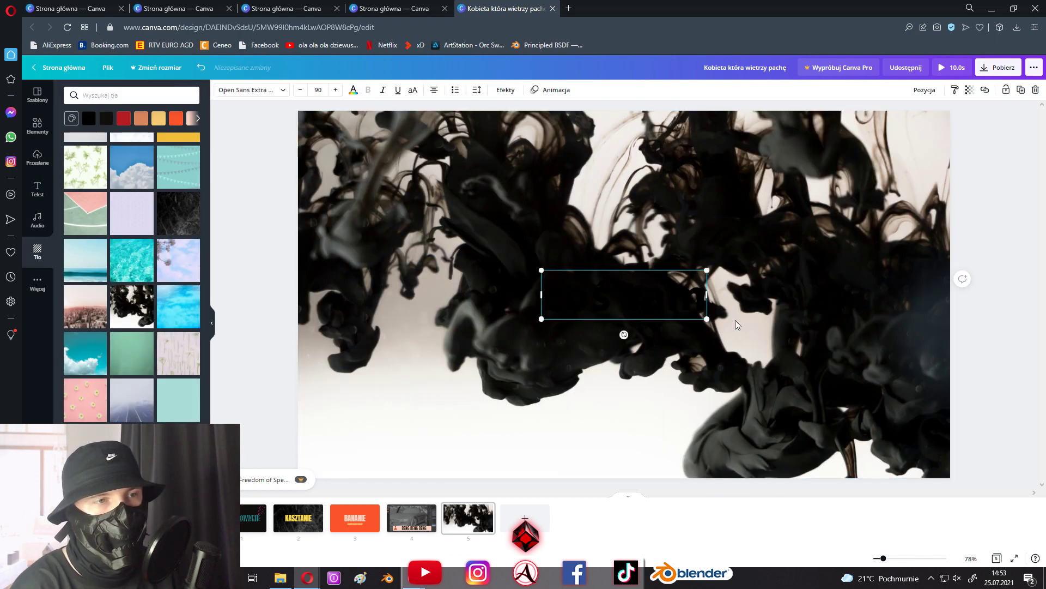
left_click_drag(762, 345, 817, 341)
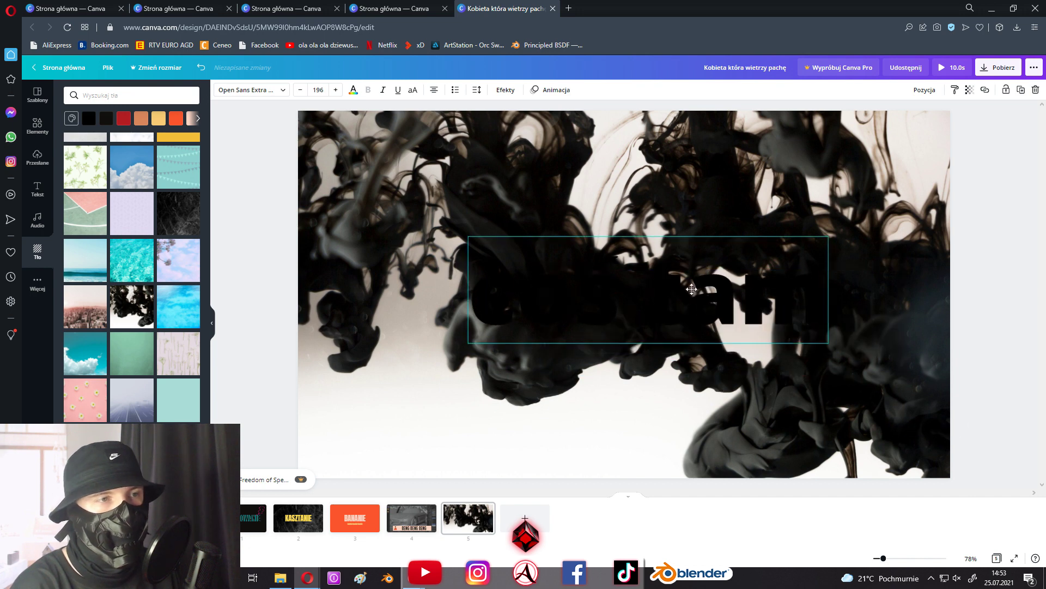
- Colour coś tam white and apply the Echo text effect
left_click(353, 91)
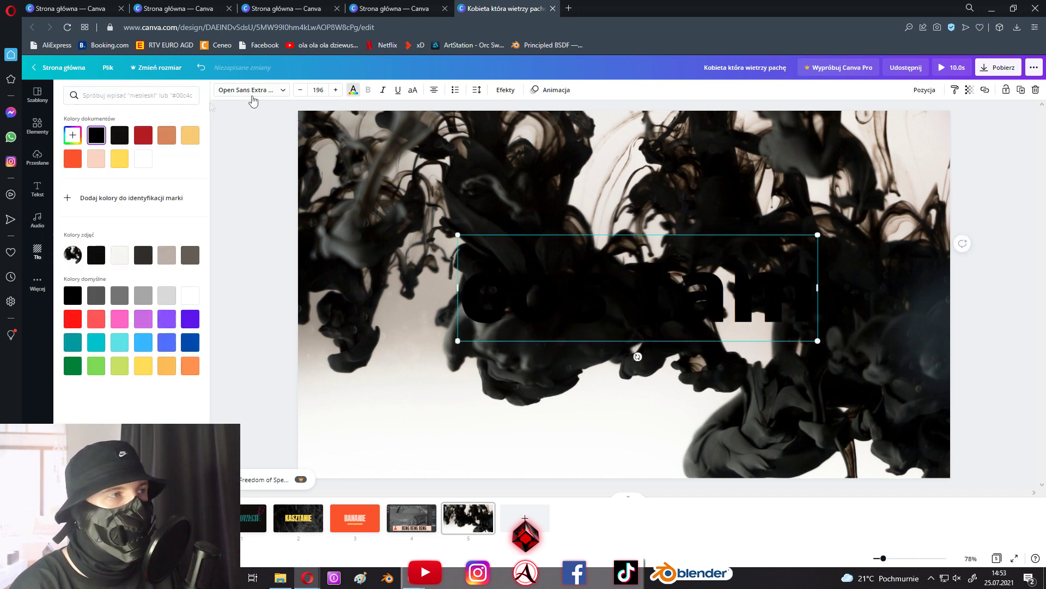
left_click(144, 160)
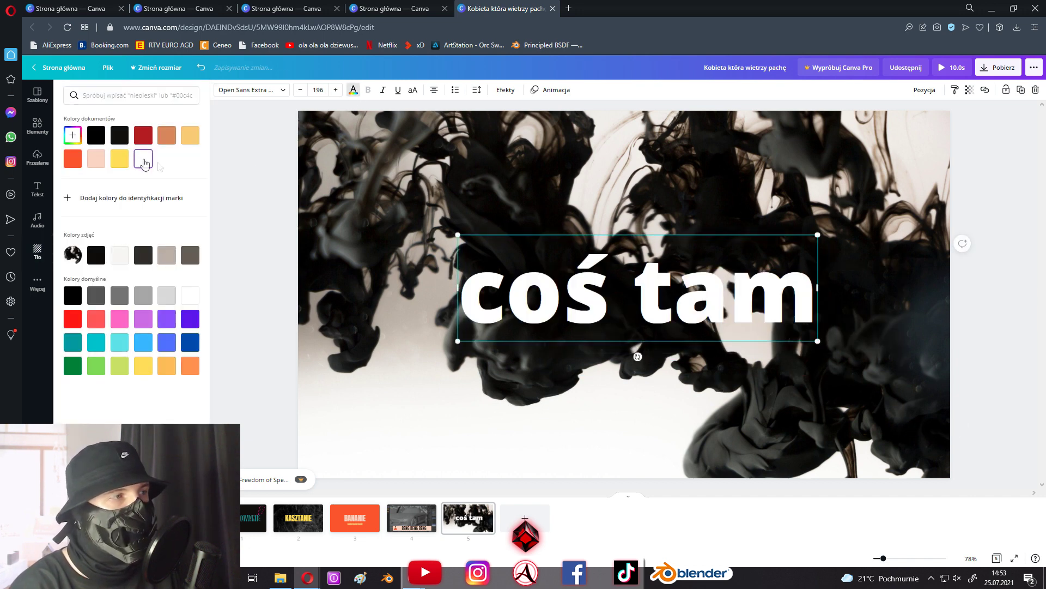
left_click(506, 90)
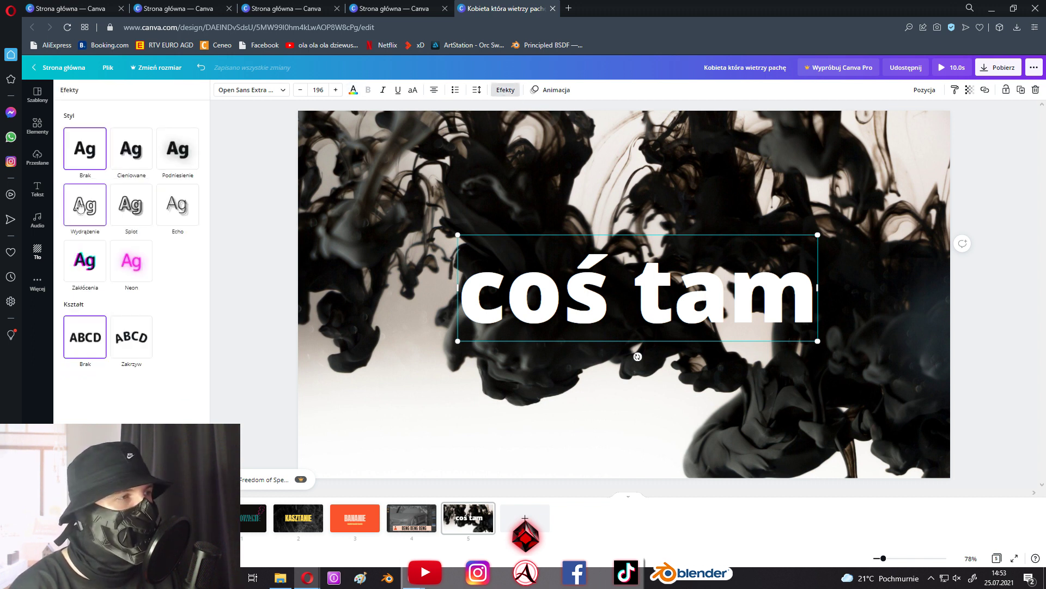
left_click(186, 209)
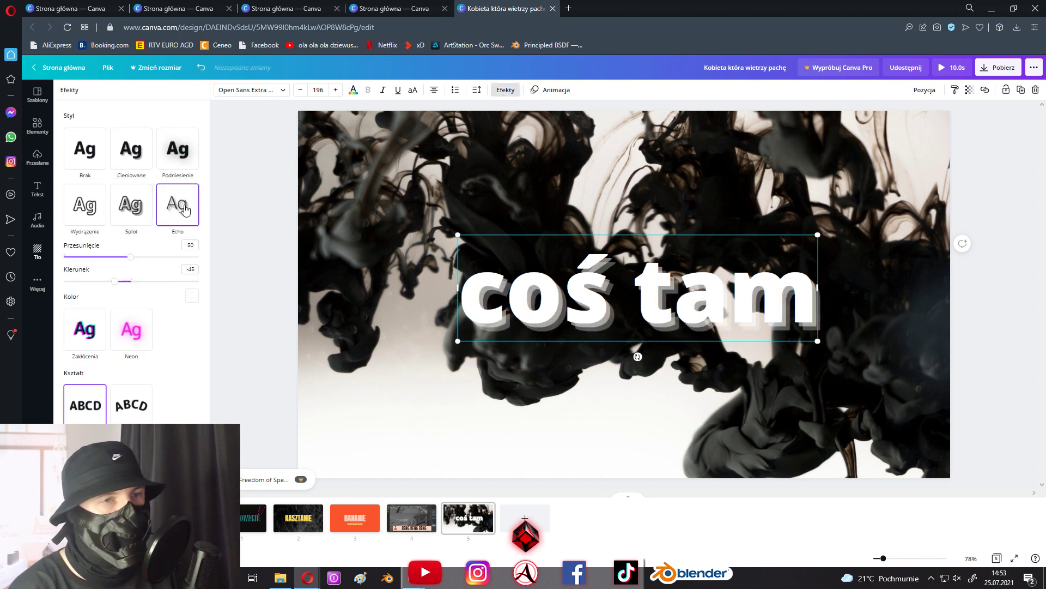
- Nudge coś tam into the centre of the ink-smoke background
mouse_move(636, 306)
left_mouse_down()
mouse_move(625, 303)
mouse_move(655, 291)
mouse_move(692, 300)
left_mouse_up()
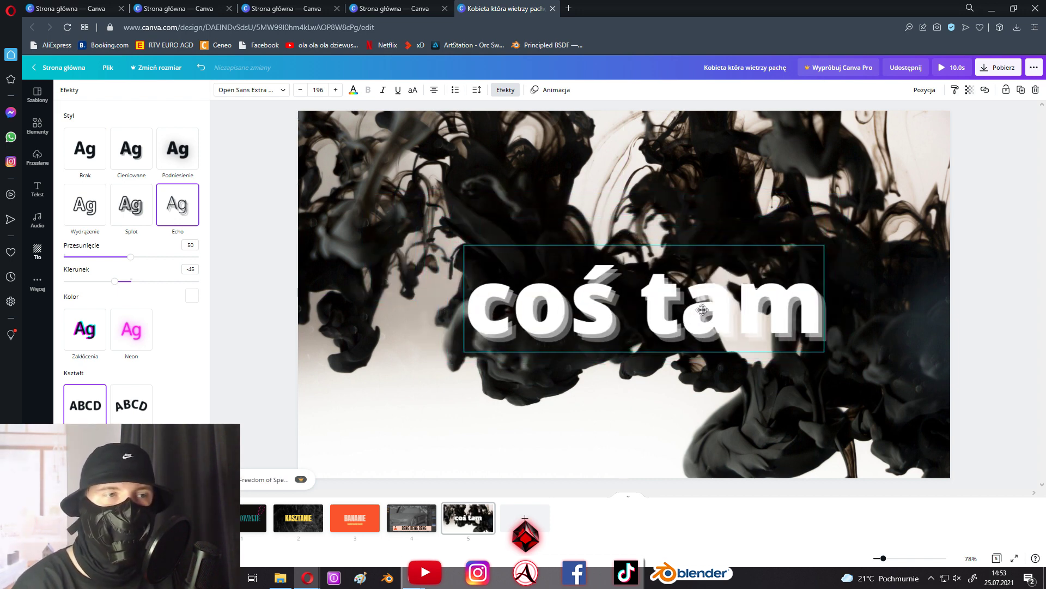
left_click_drag(692, 301, 681, 307)
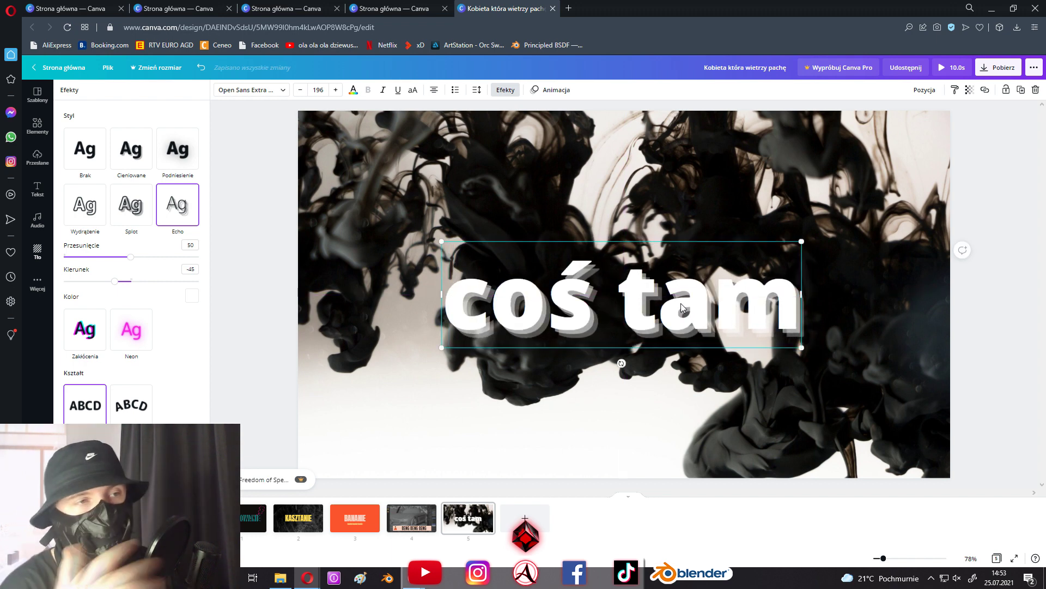
left_click_drag(682, 307, 676, 313)
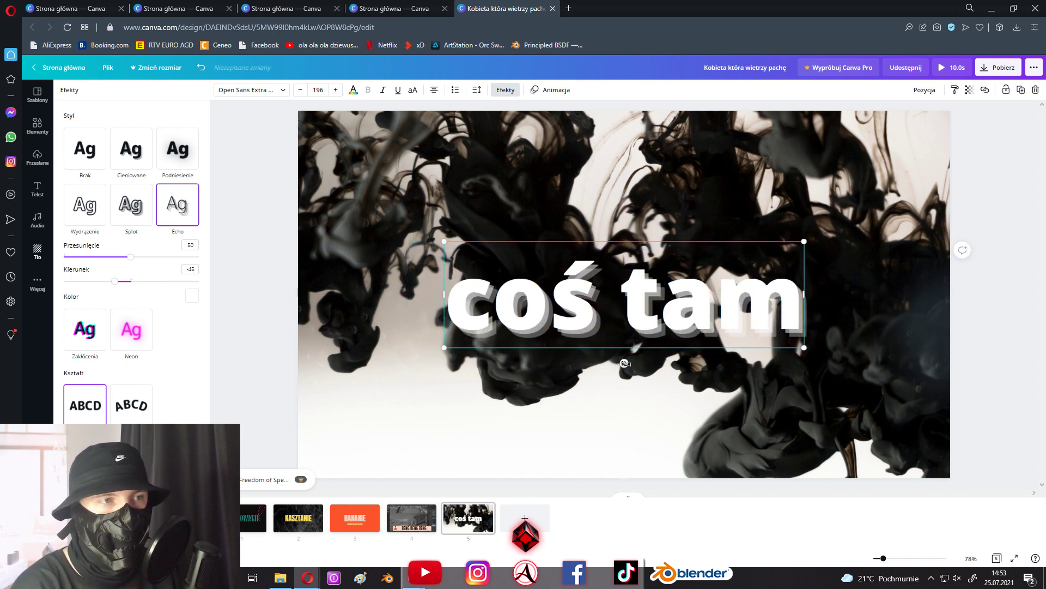
left_click(242, 532)
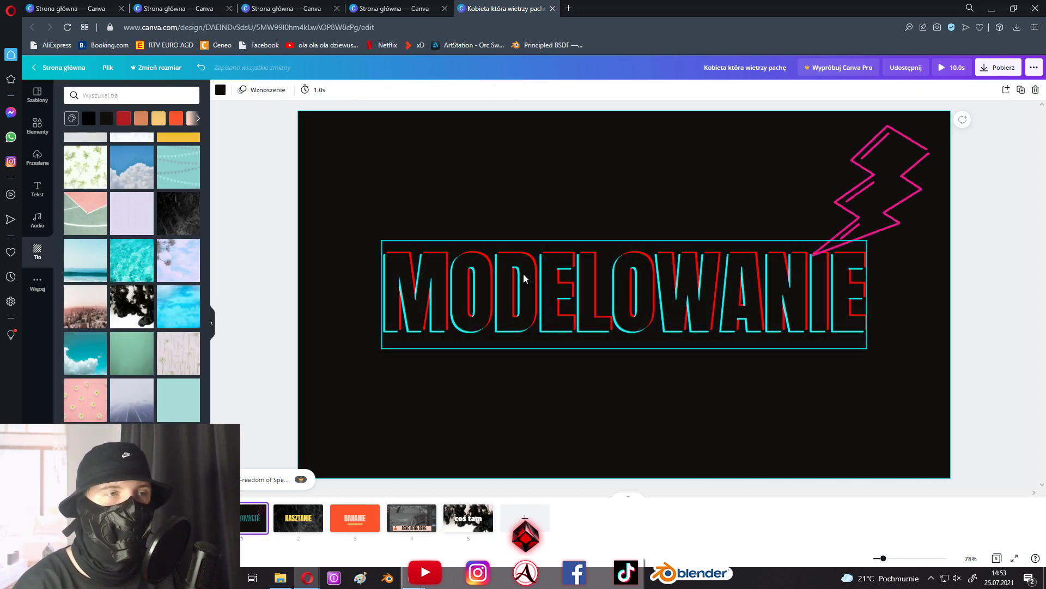
- Preview the full five-page intro, then close it and go to the KASZTANIE page
left_click(1001, 67)
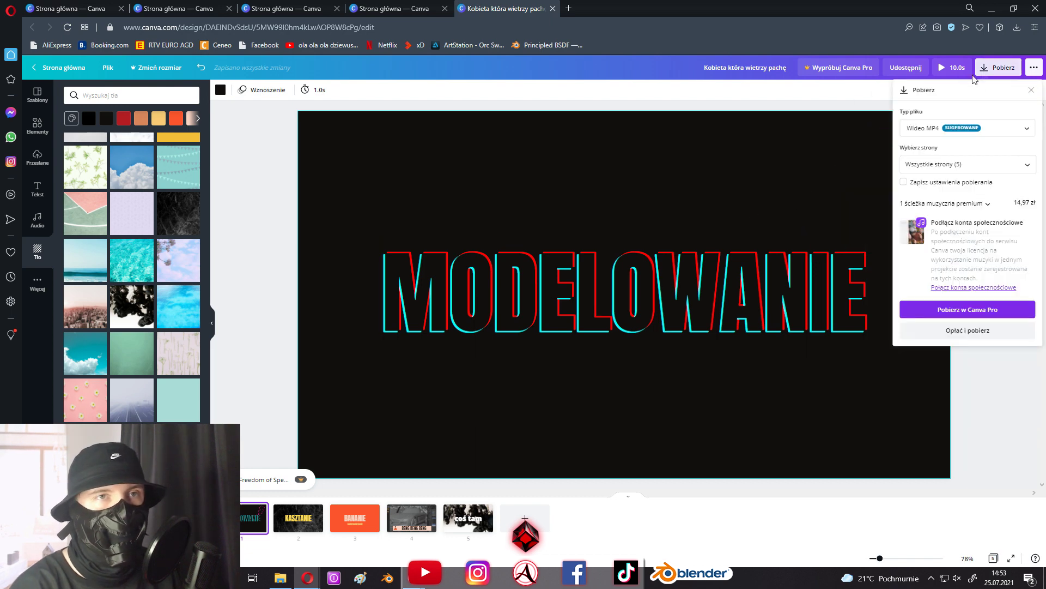
left_click(952, 68)
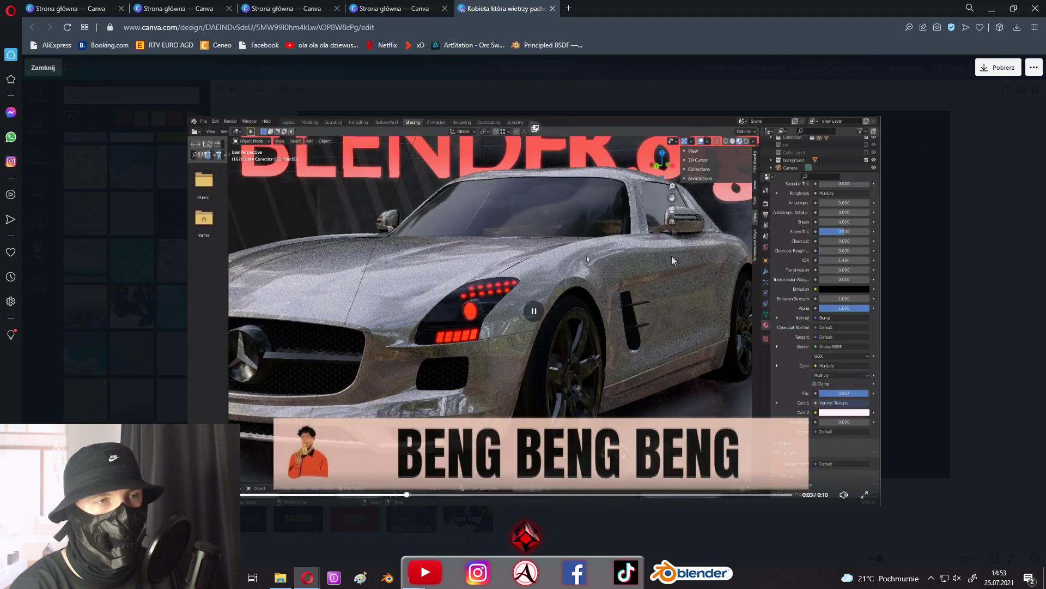
left_click(926, 286)
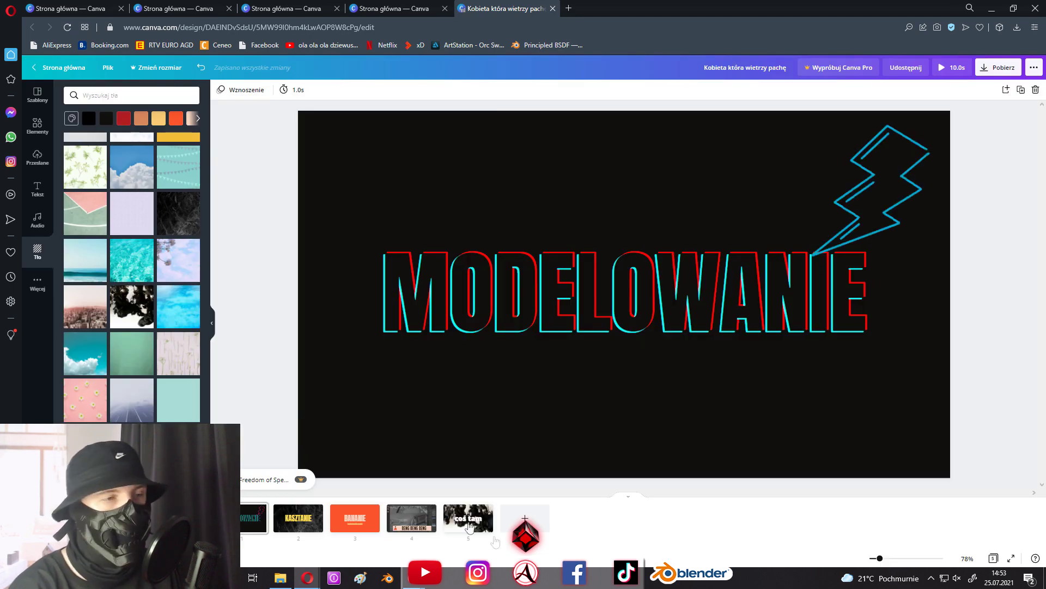
left_click(304, 536)
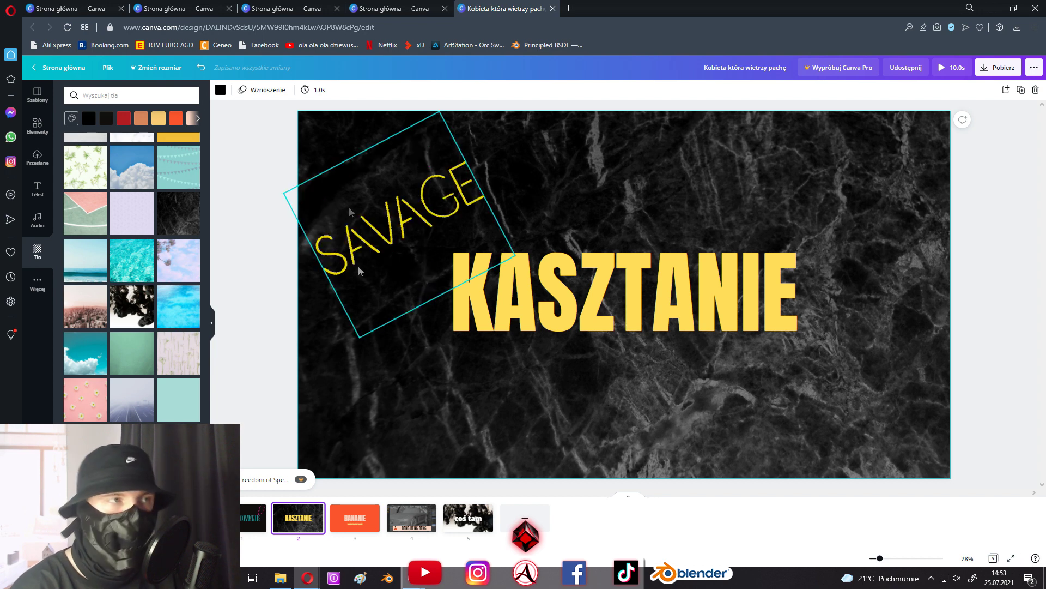
- Apply the Przesunięcie page animation to KASZTANIE and preview it full screen
left_click(266, 90)
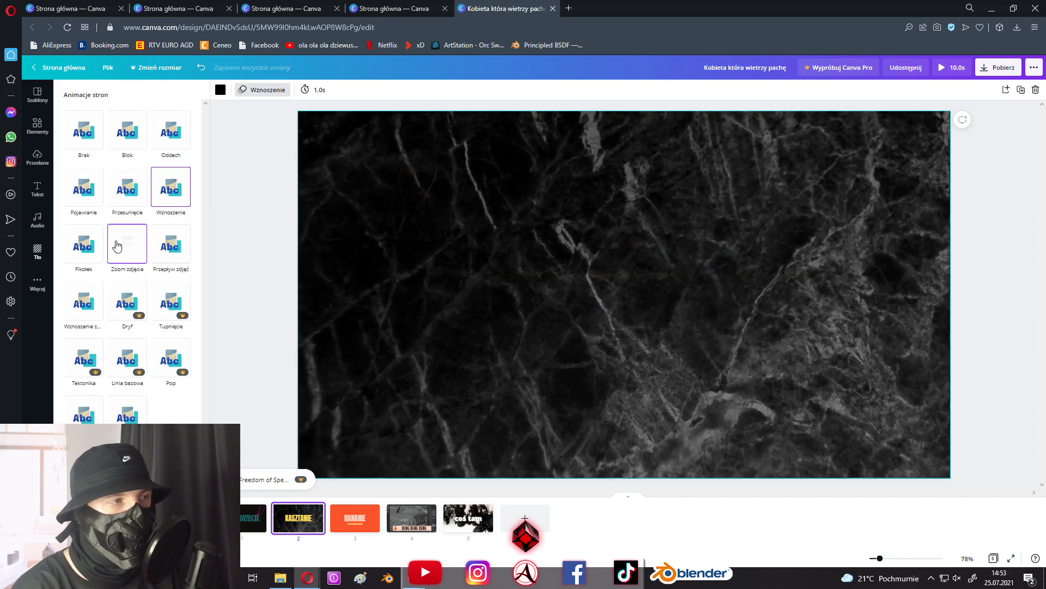
left_click(127, 179)
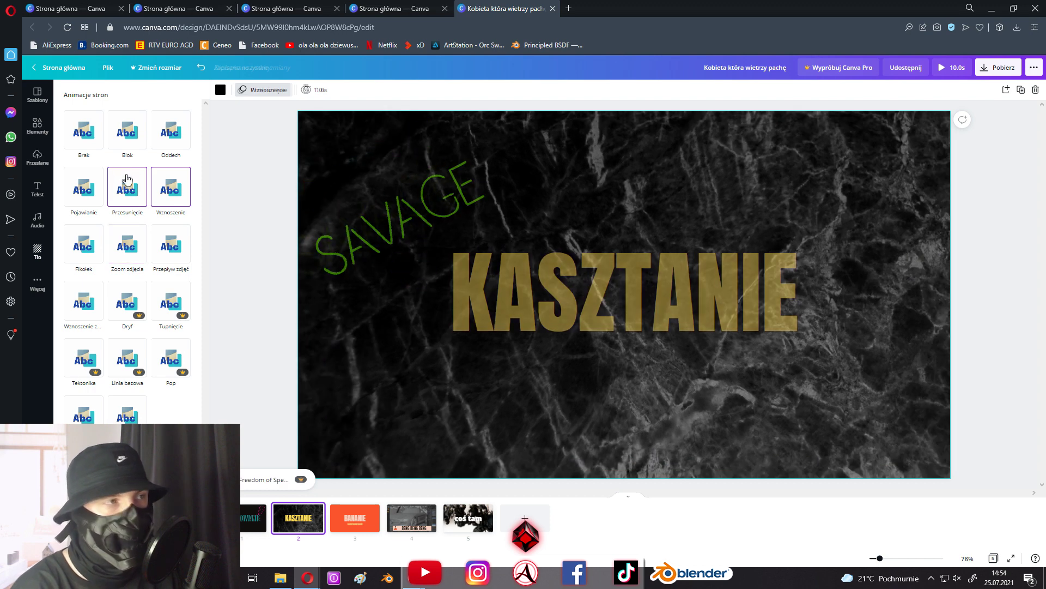
left_click(954, 69)
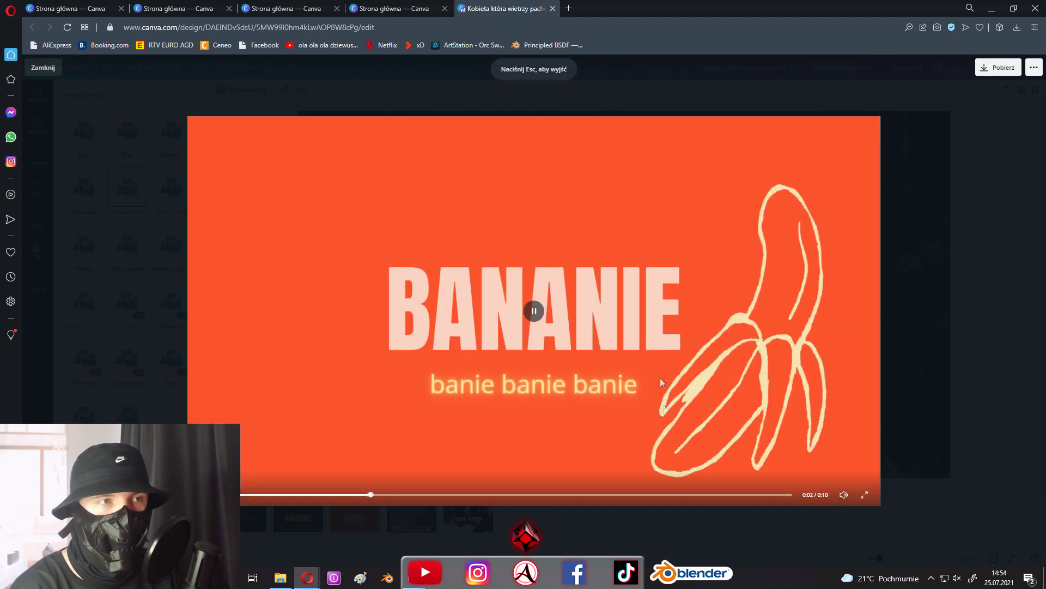
key("Escape")
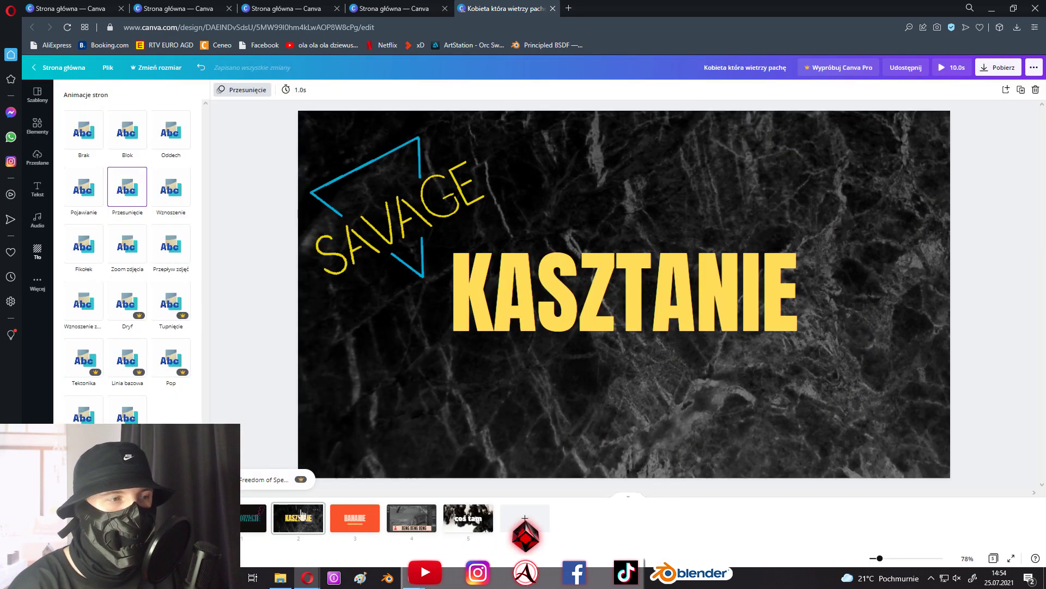
- Give the KASZTANIE title the Oddech text animation and preview the full design
left_click(294, 528)
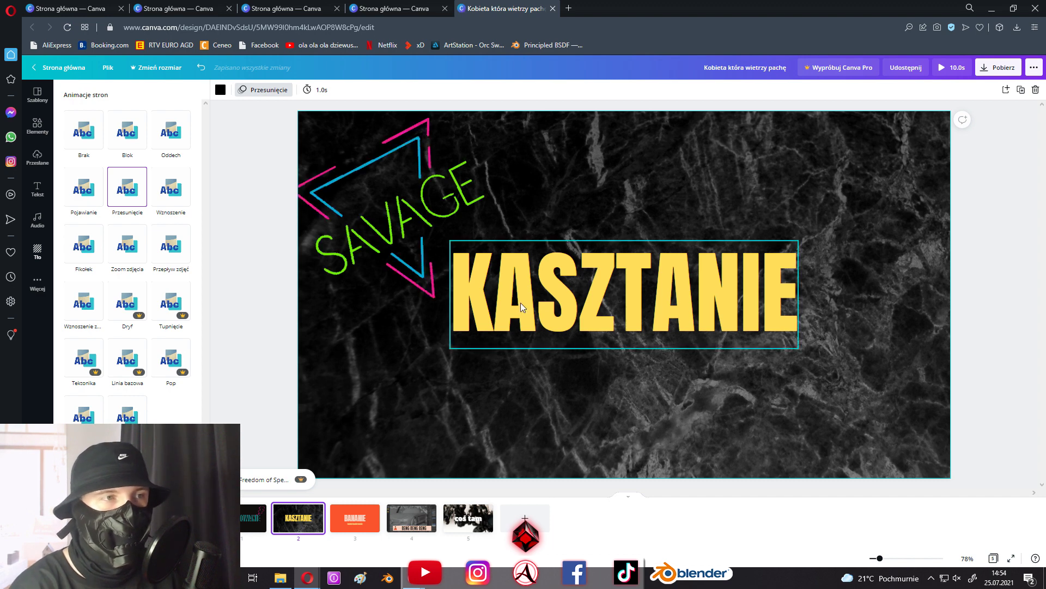
left_click(611, 272)
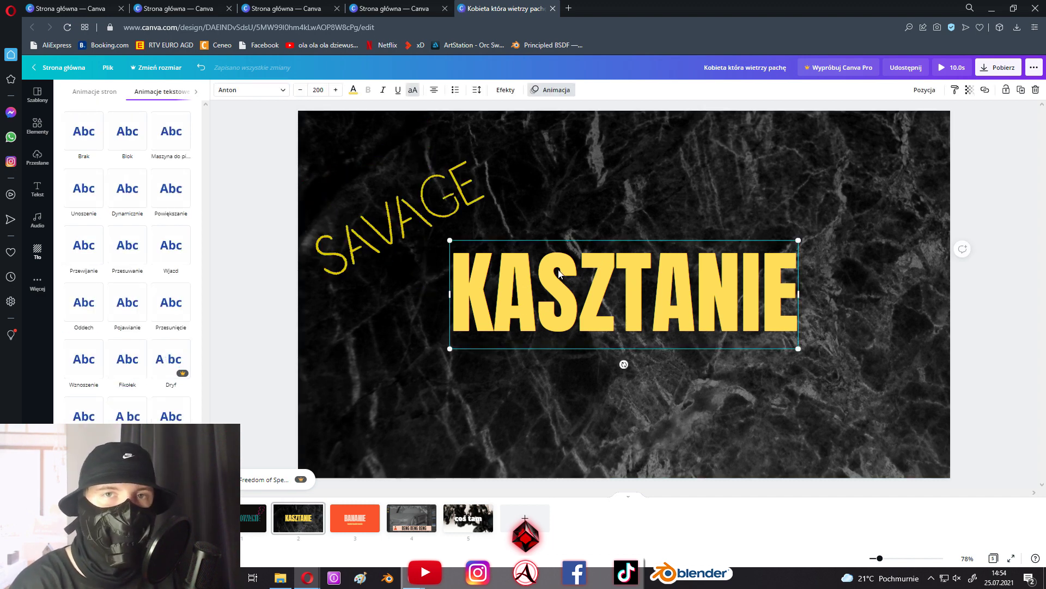
left_click(506, 90)
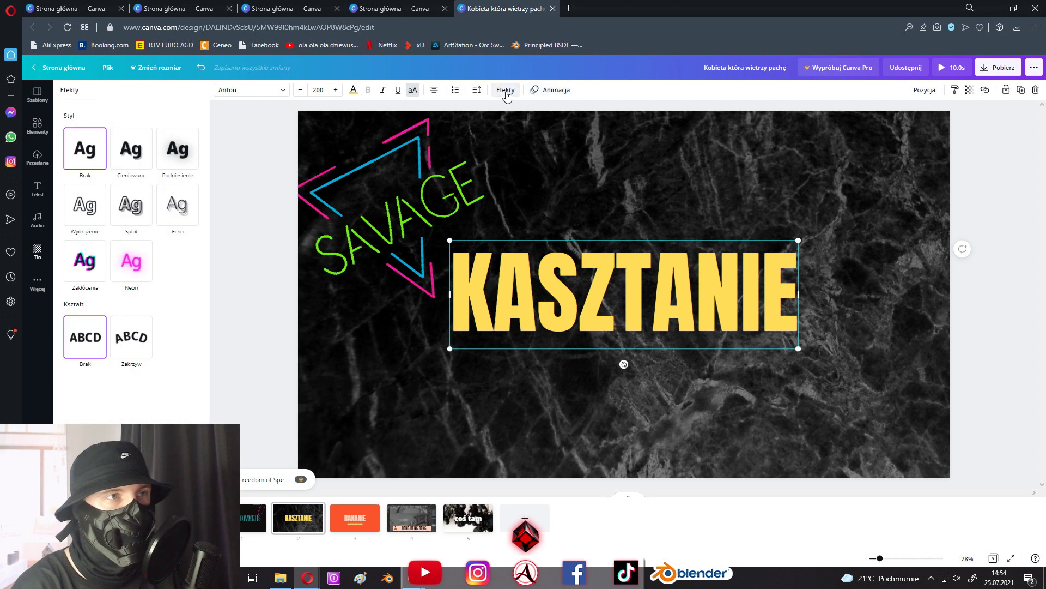
left_click(561, 92)
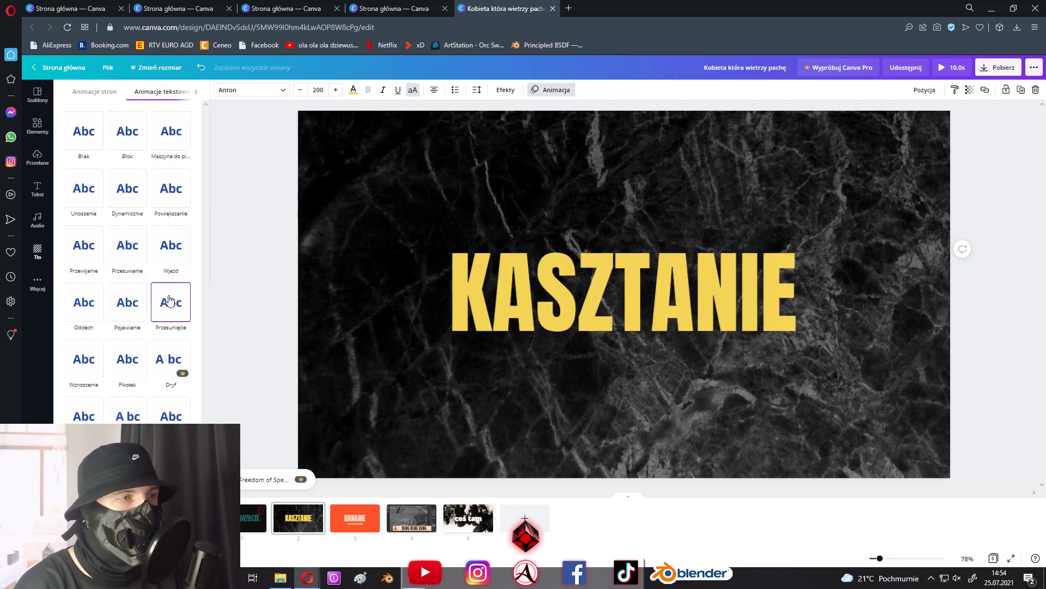
left_click(90, 301)
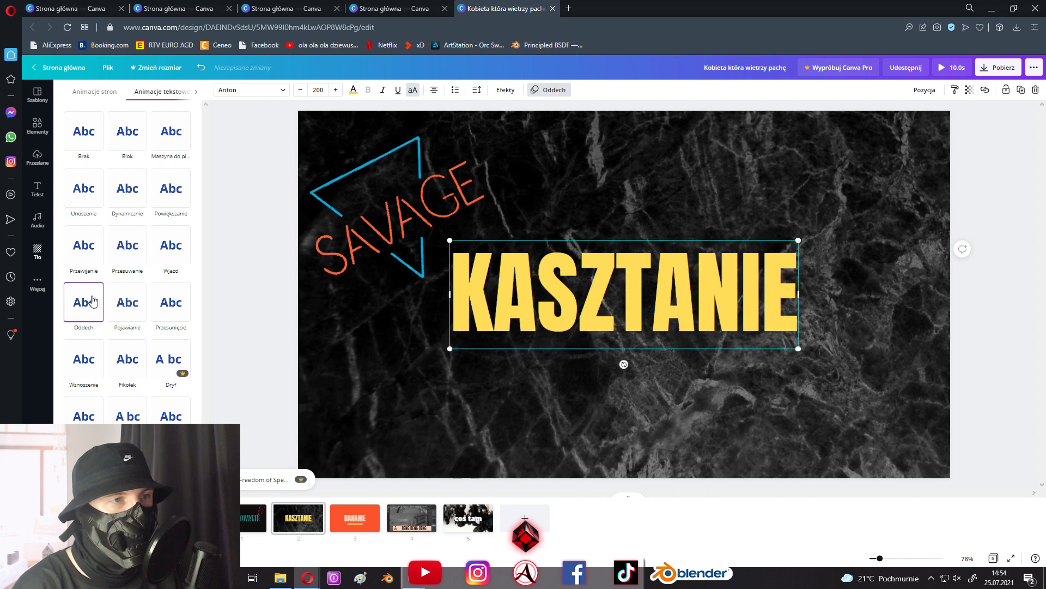
left_click(948, 71)
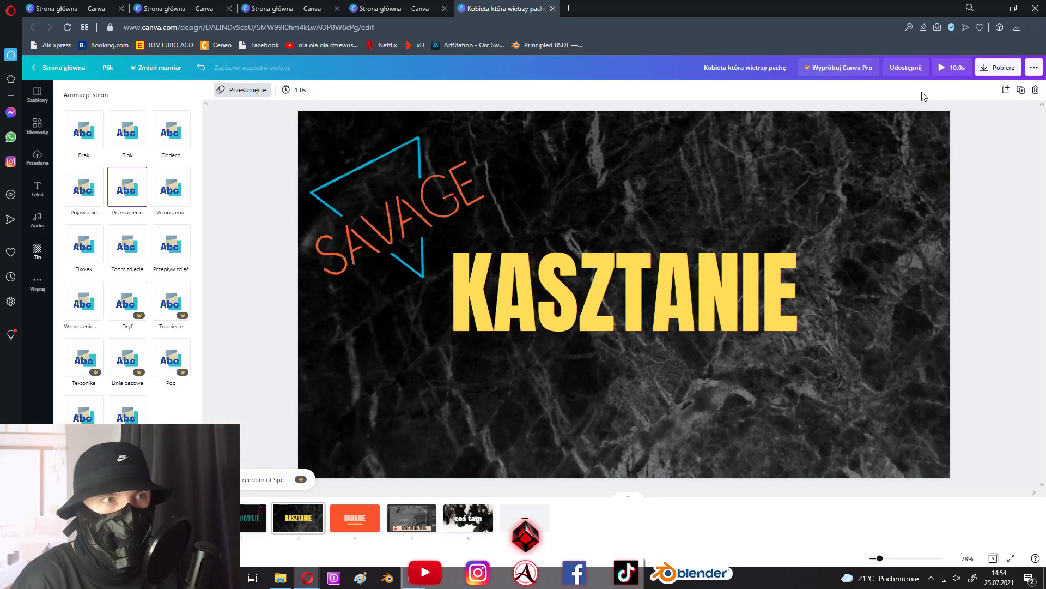
left_click(1005, 65)
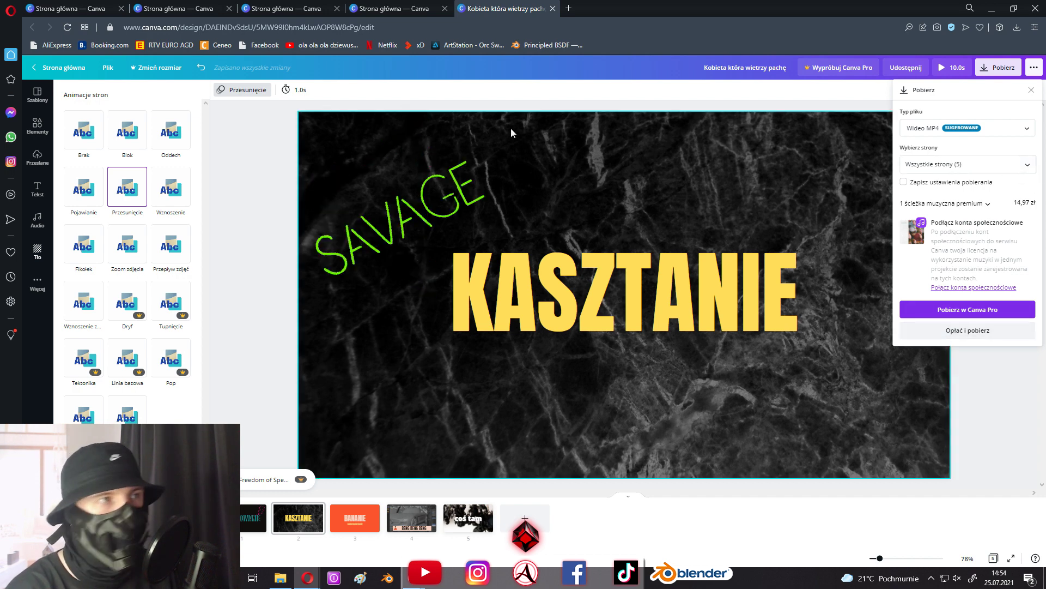
left_click(467, 109)
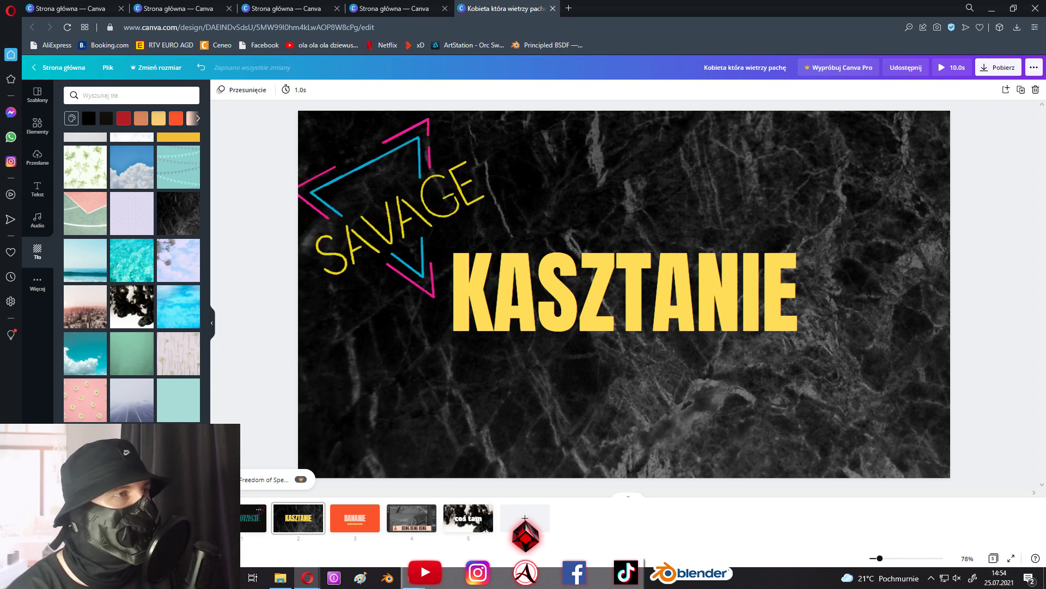
- Browse audio on the MODELOWANIE page and preview Video Game Blockbuster at lower volume
left_click(254, 518)
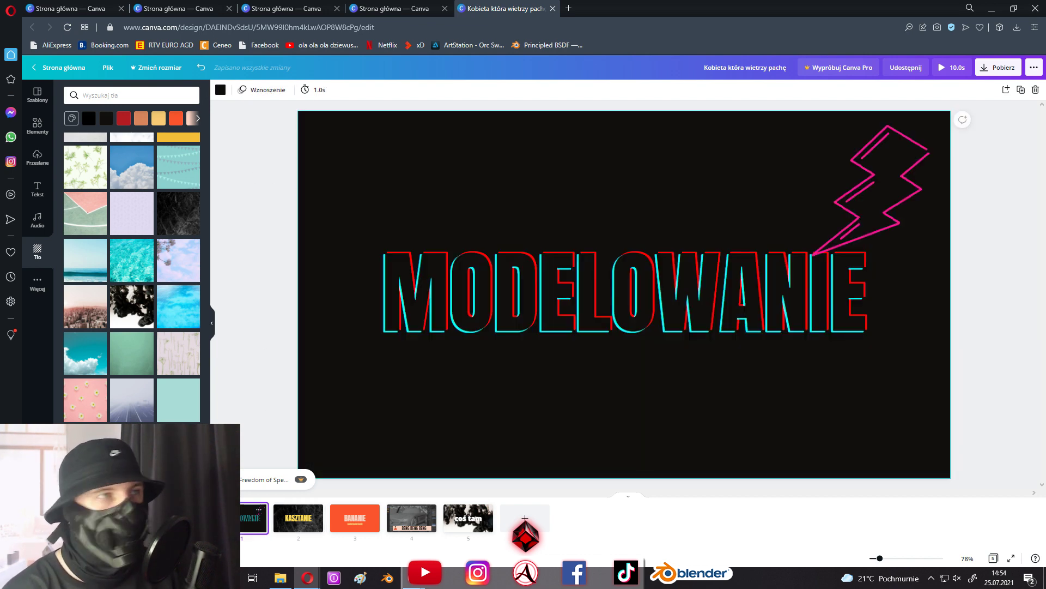
left_click(43, 223)
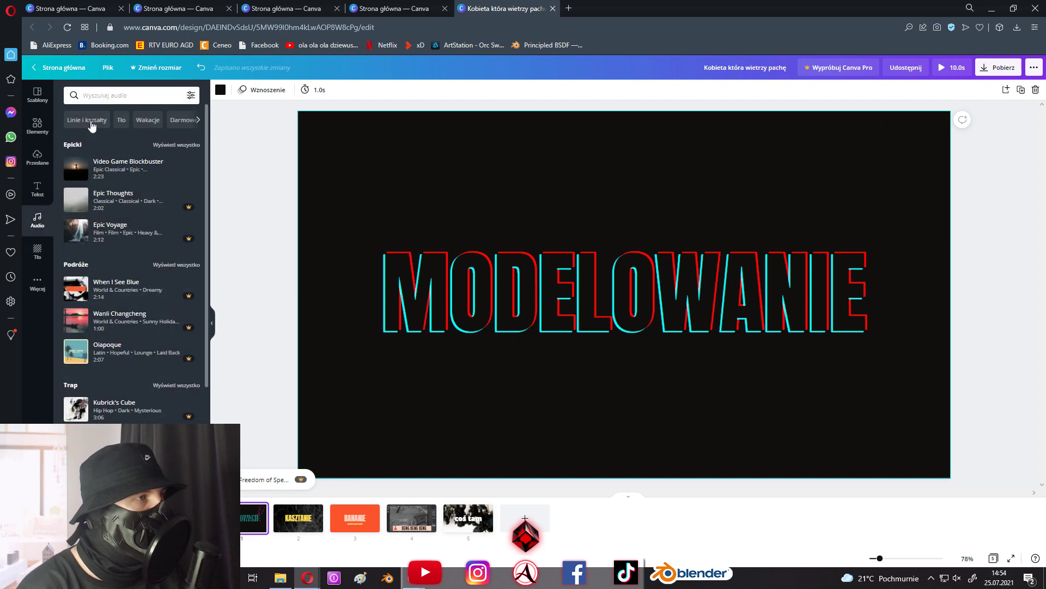
left_click(77, 172)
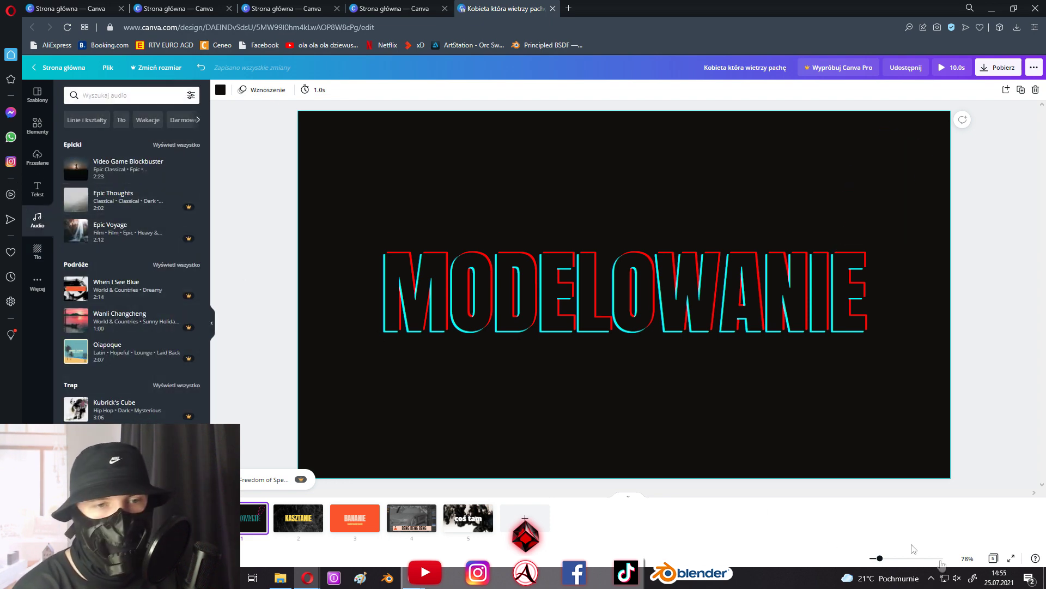
left_click(958, 577)
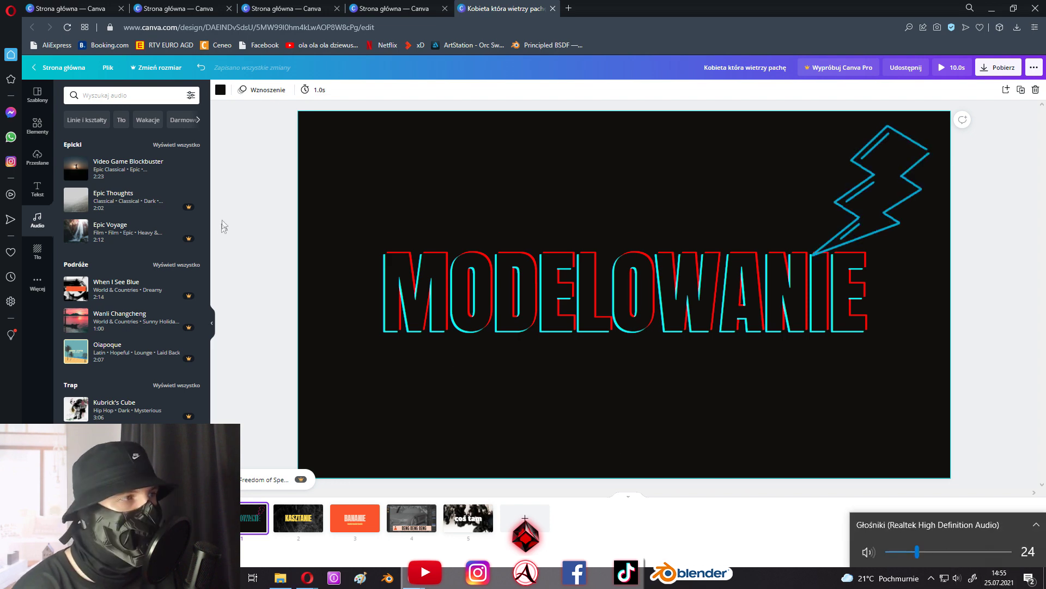
key("XF86AudioLowerVolume")
key("XF86AudioLowerVolume")
key("XF86AudioLowerVolume")
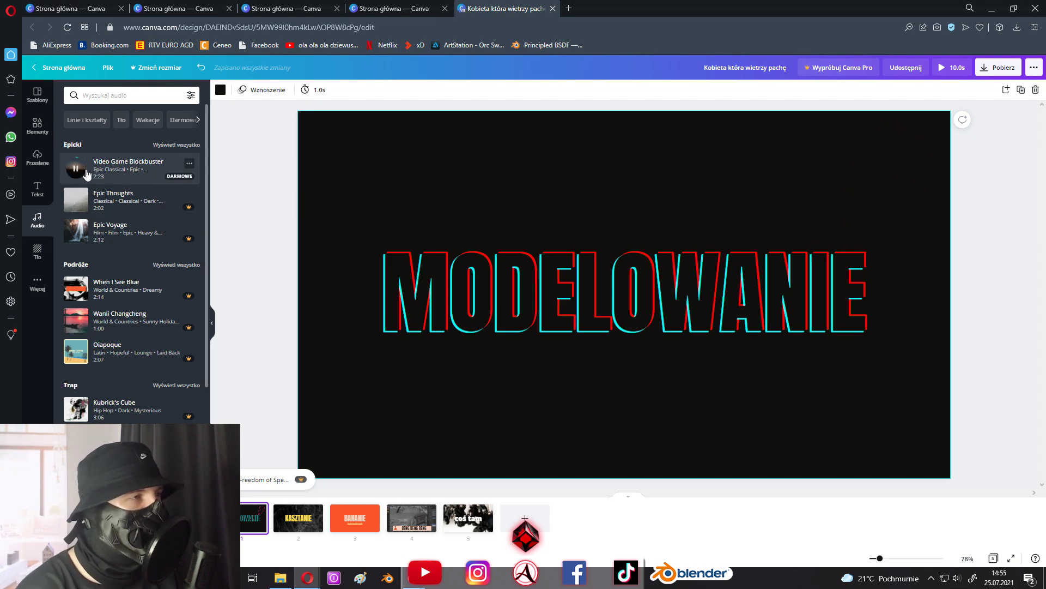
left_click_drag(898, 561, 878, 563)
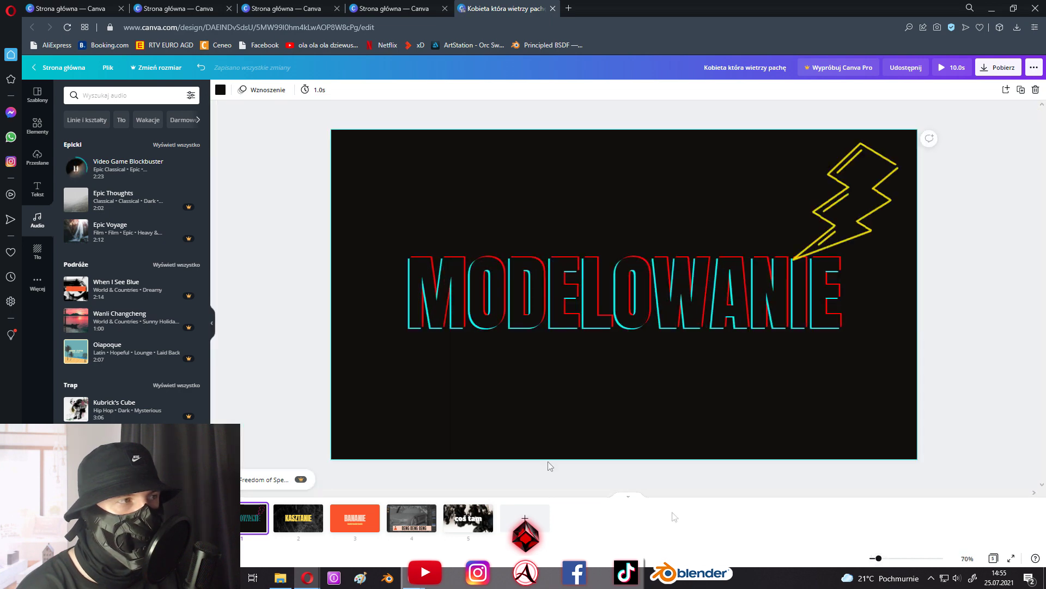
- Add Video Game Blockbuster as background music and play the intro full screen
left_click_drag(126, 166, 371, 327)
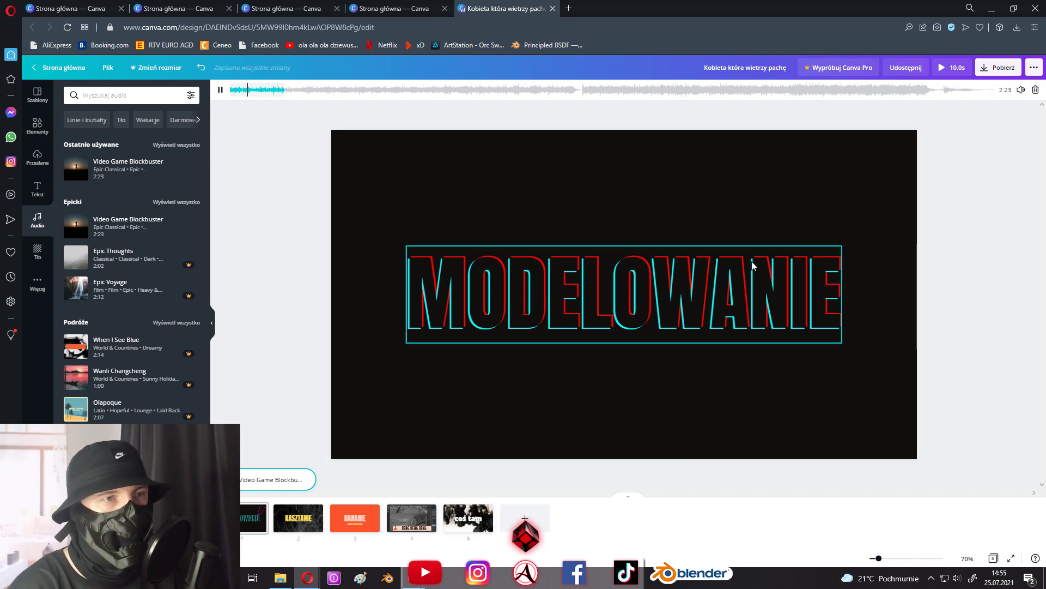
left_click(953, 68)
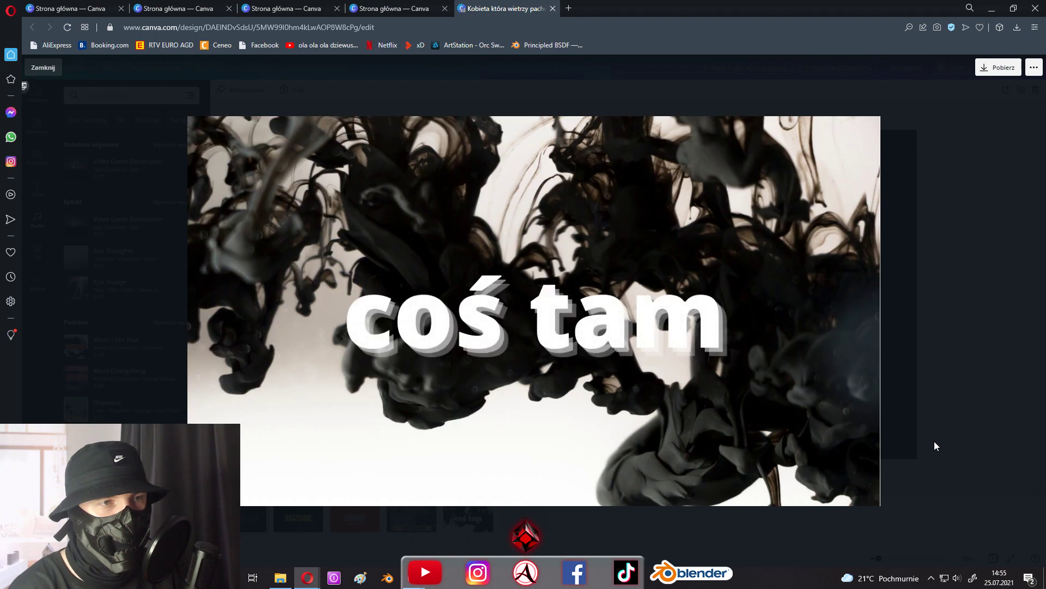
key("Escape")
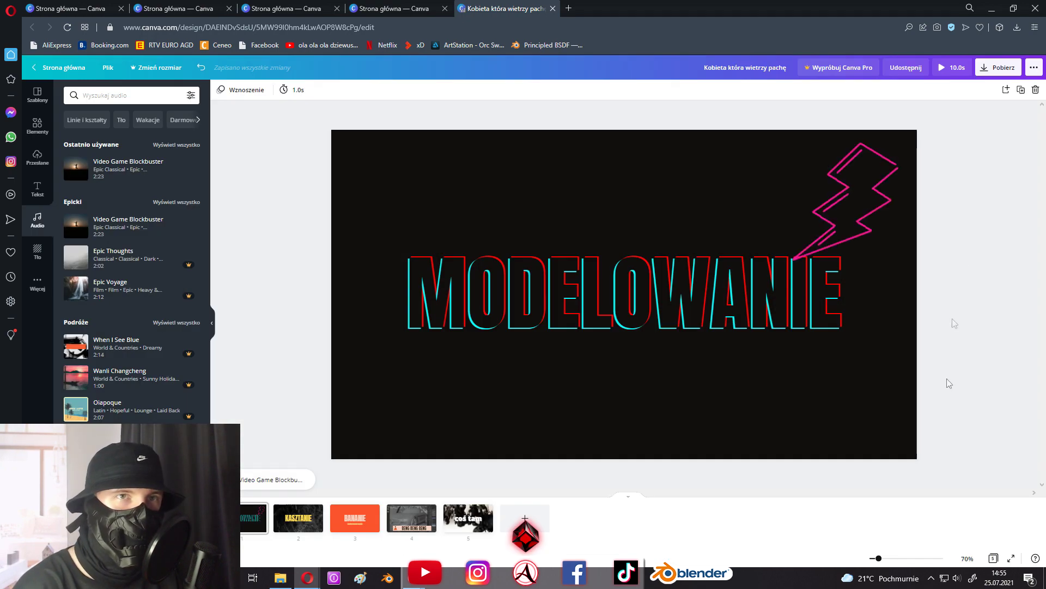
- Download all five pages as an MP4 video via Pobierz
left_click(1001, 67)
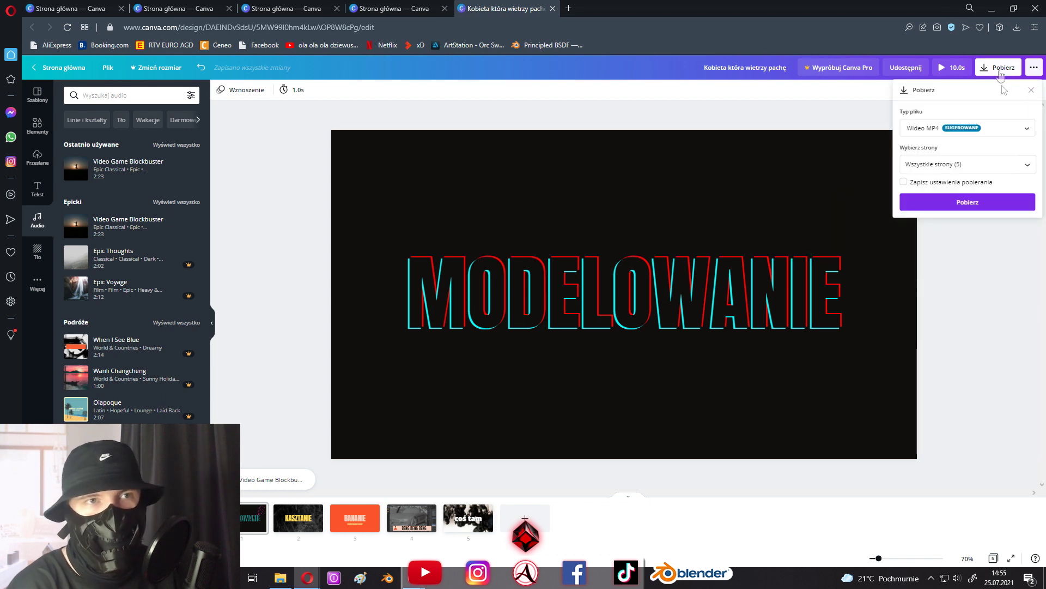
left_click(973, 203)
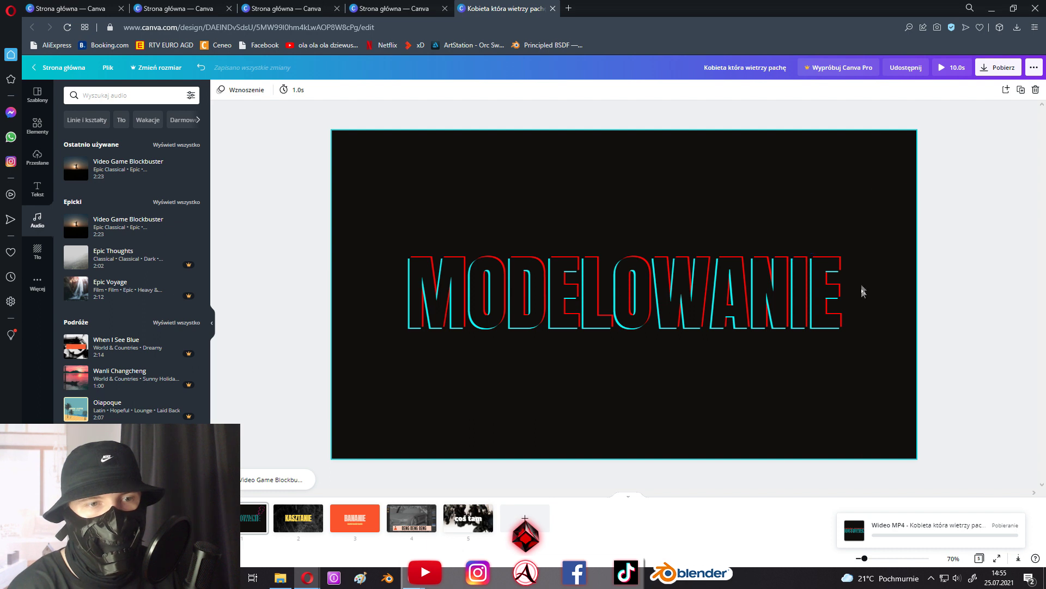